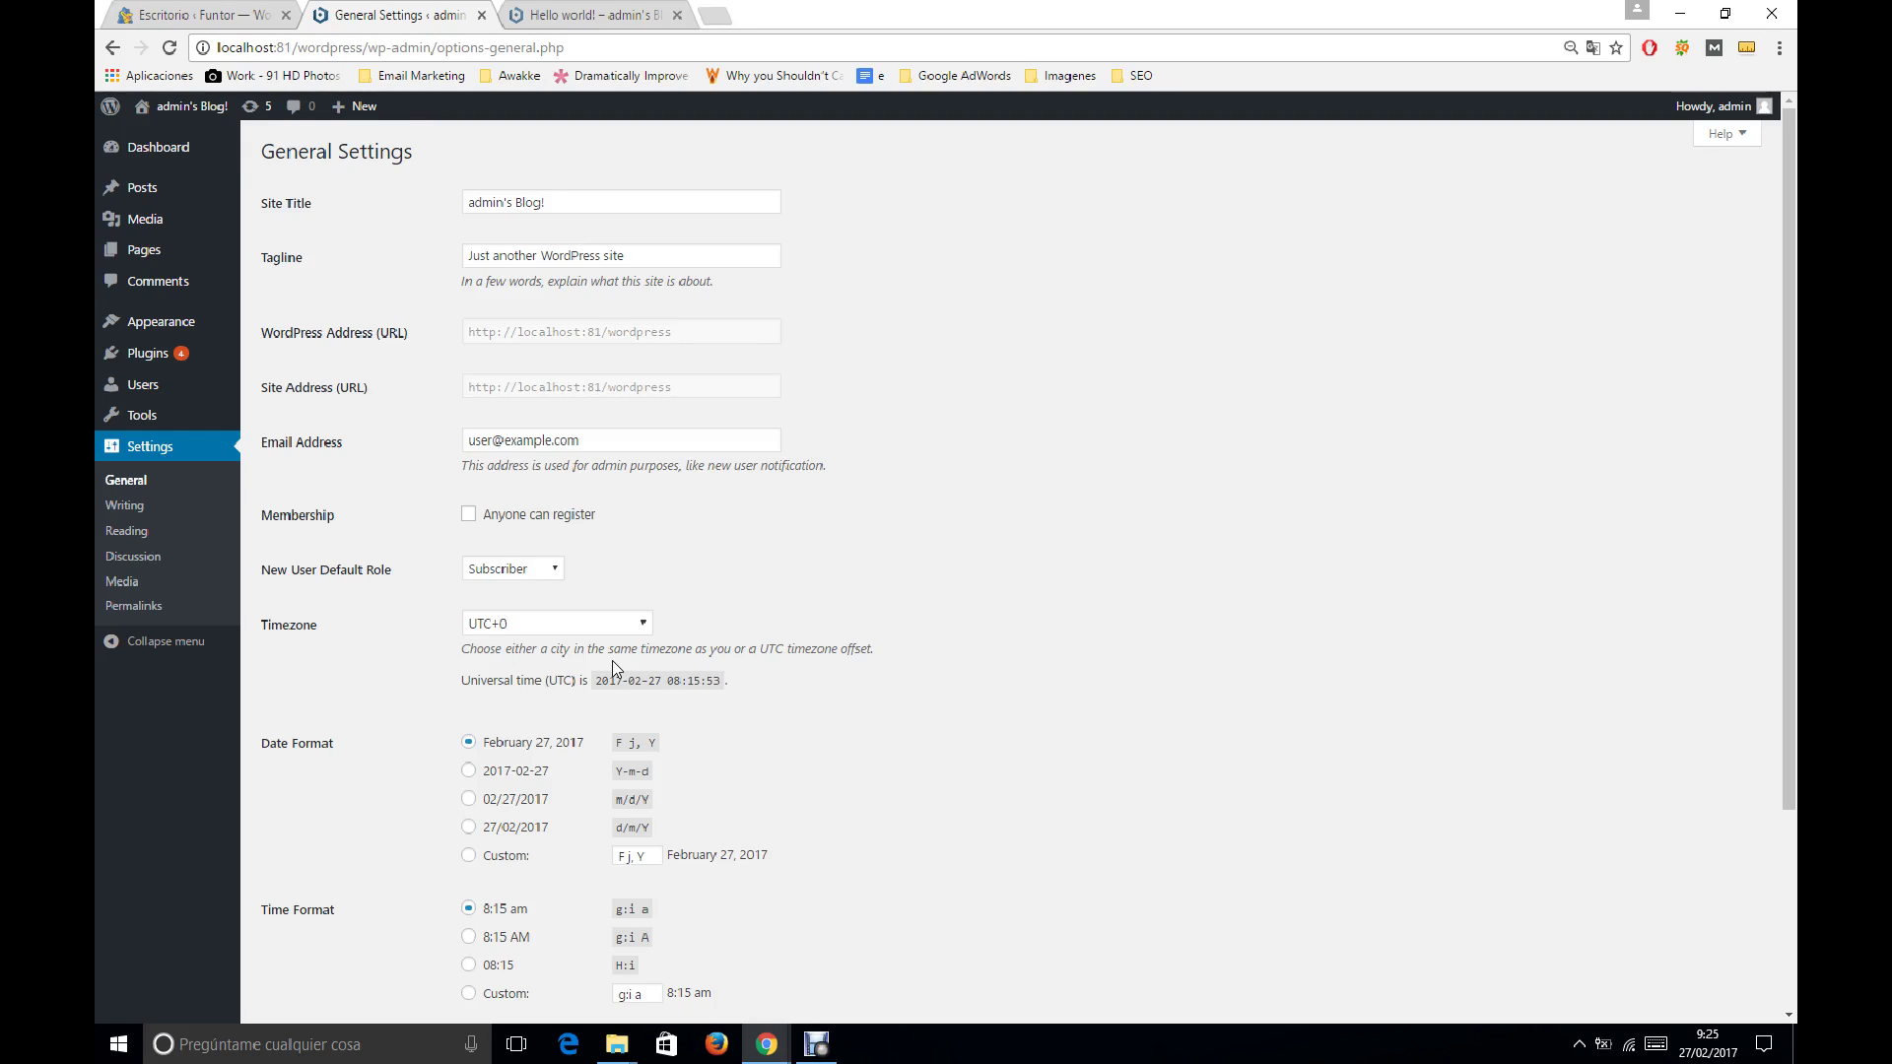
Close the extra Escritorio dashboard tab and reload the General Settings page
left_click(287, 14)
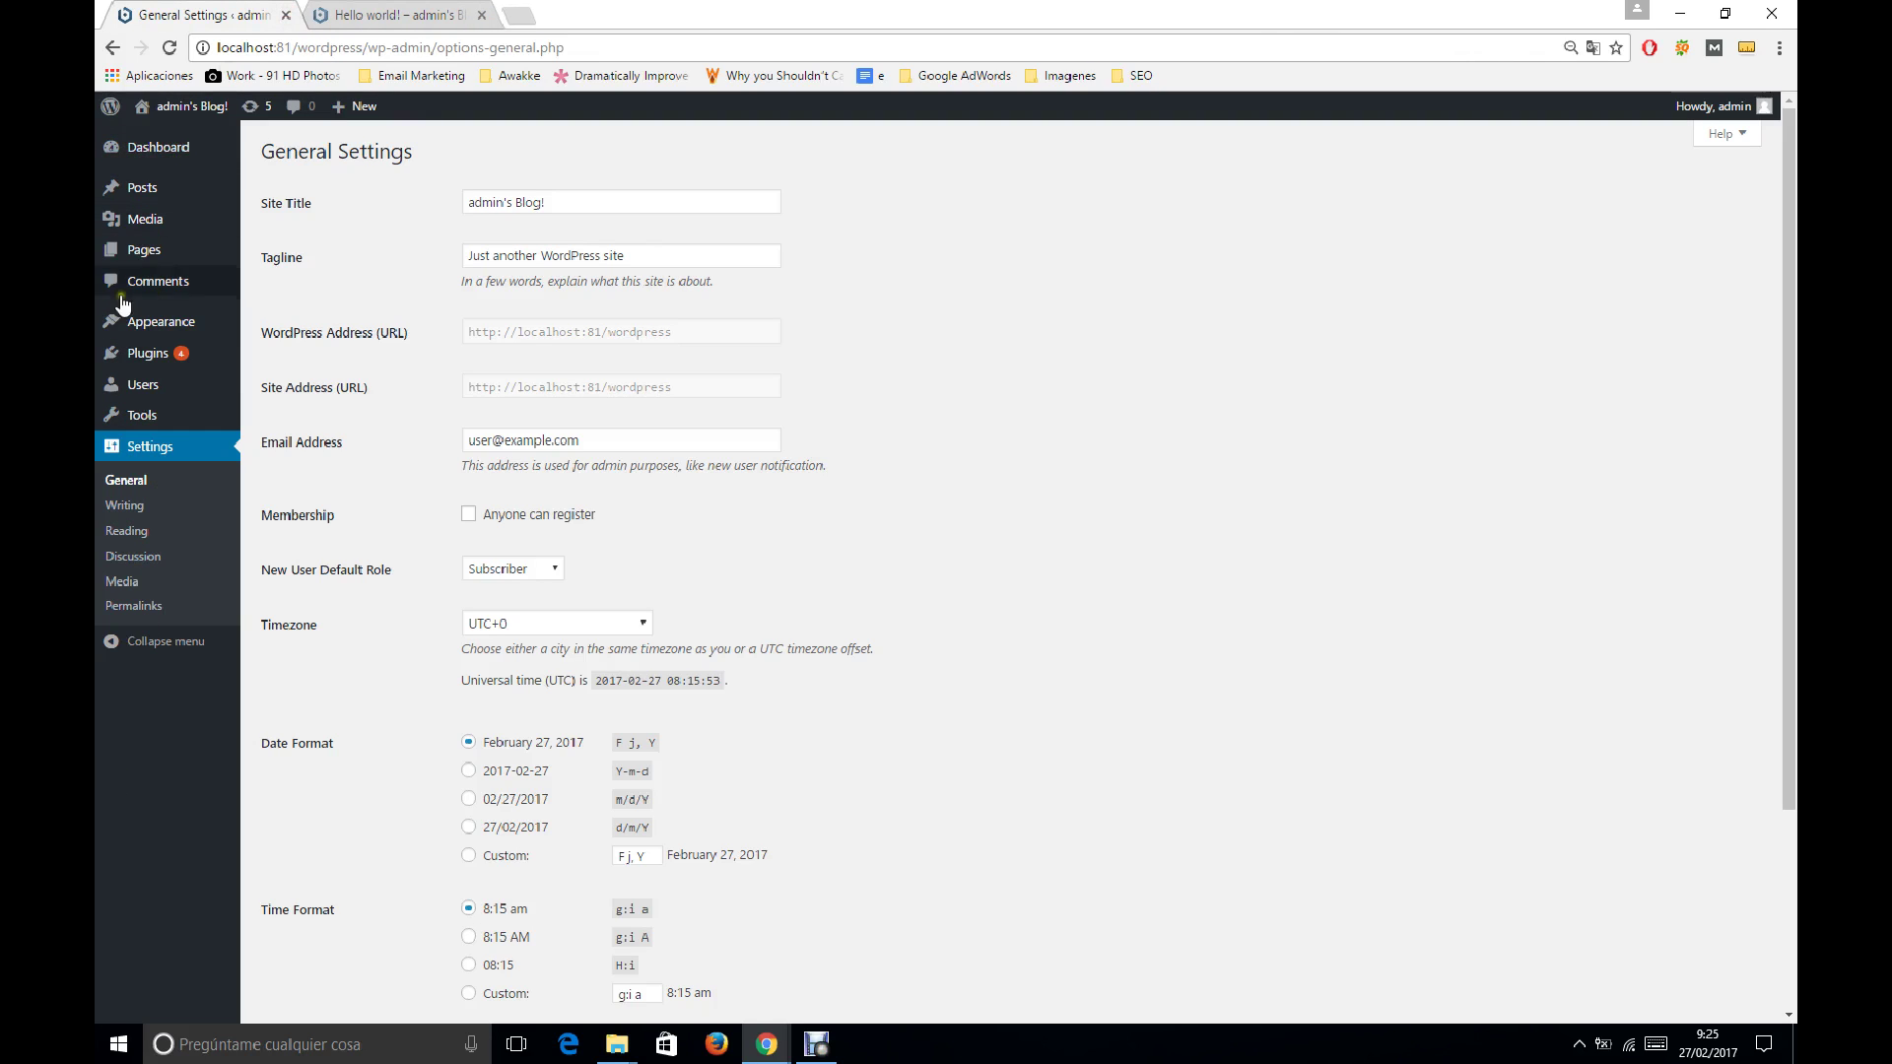
left_click(141, 483)
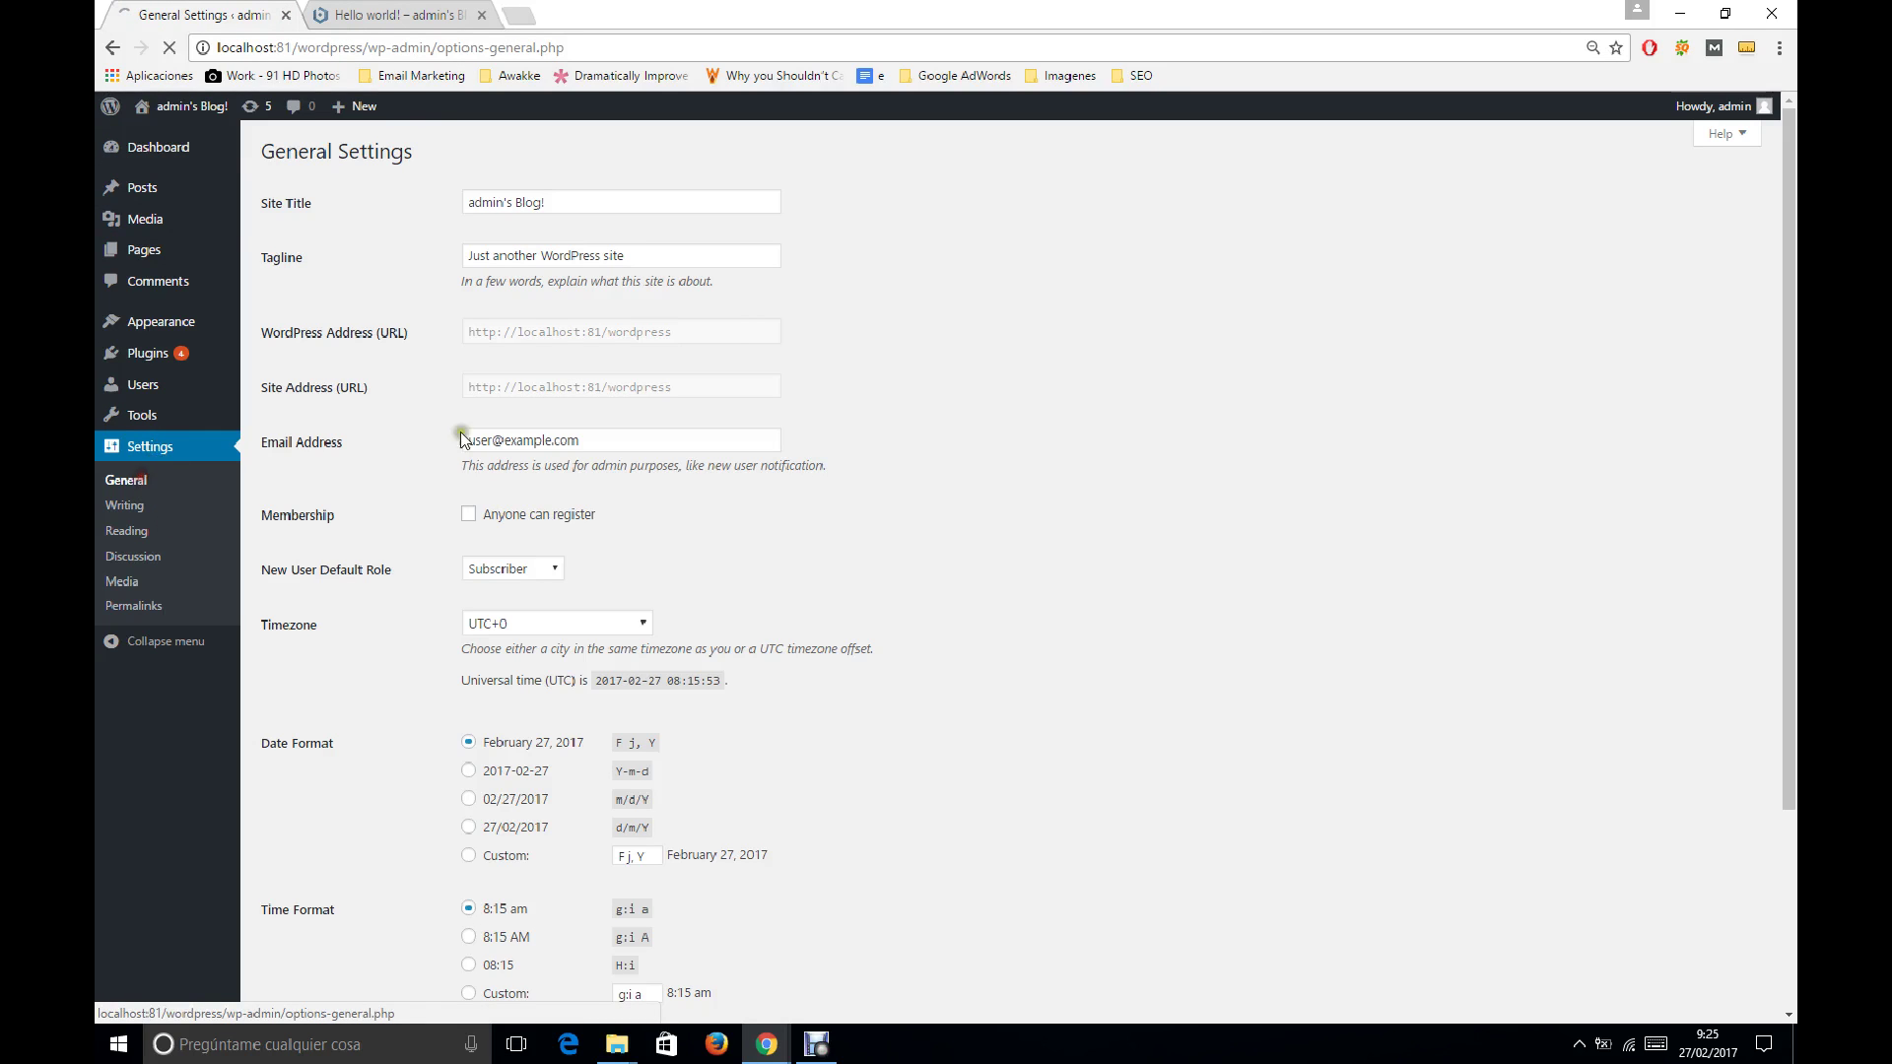
Choose Español as the Site Language and save the general settings
scroll(611, 453, "down", 3)
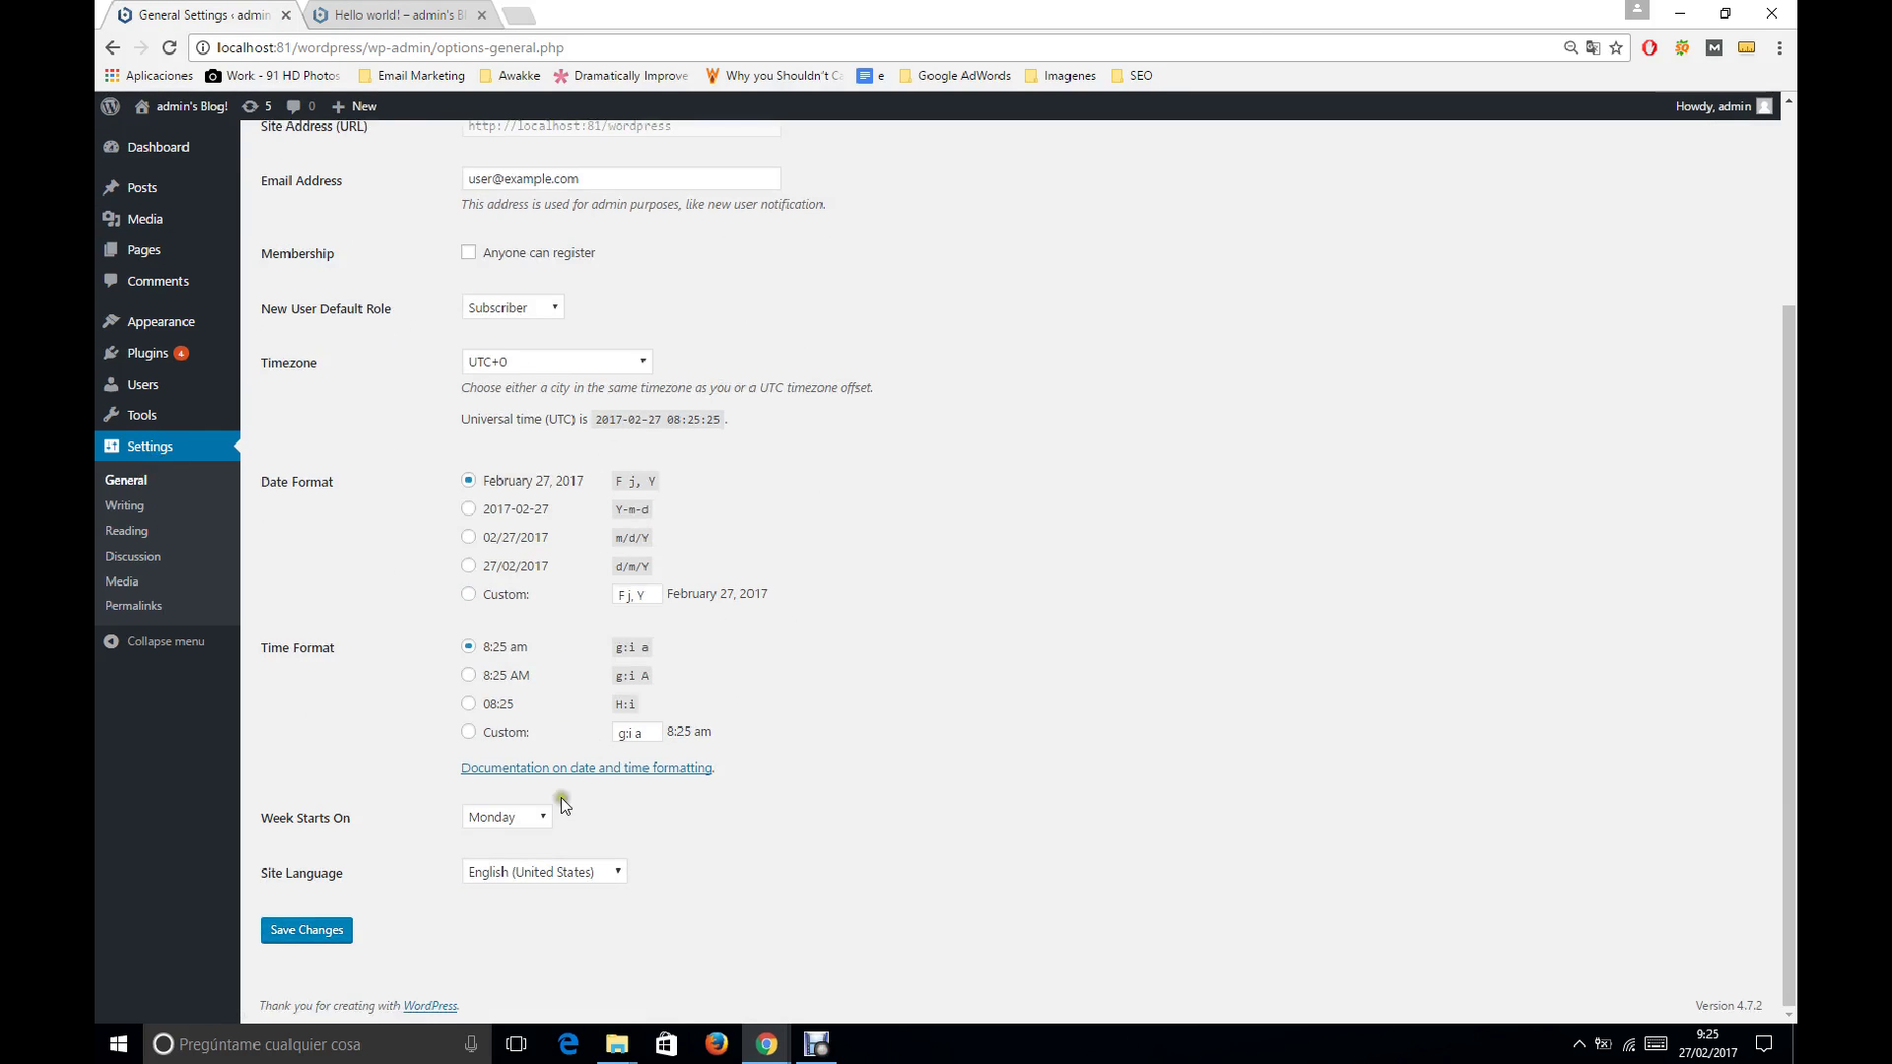
left_click(535, 872)
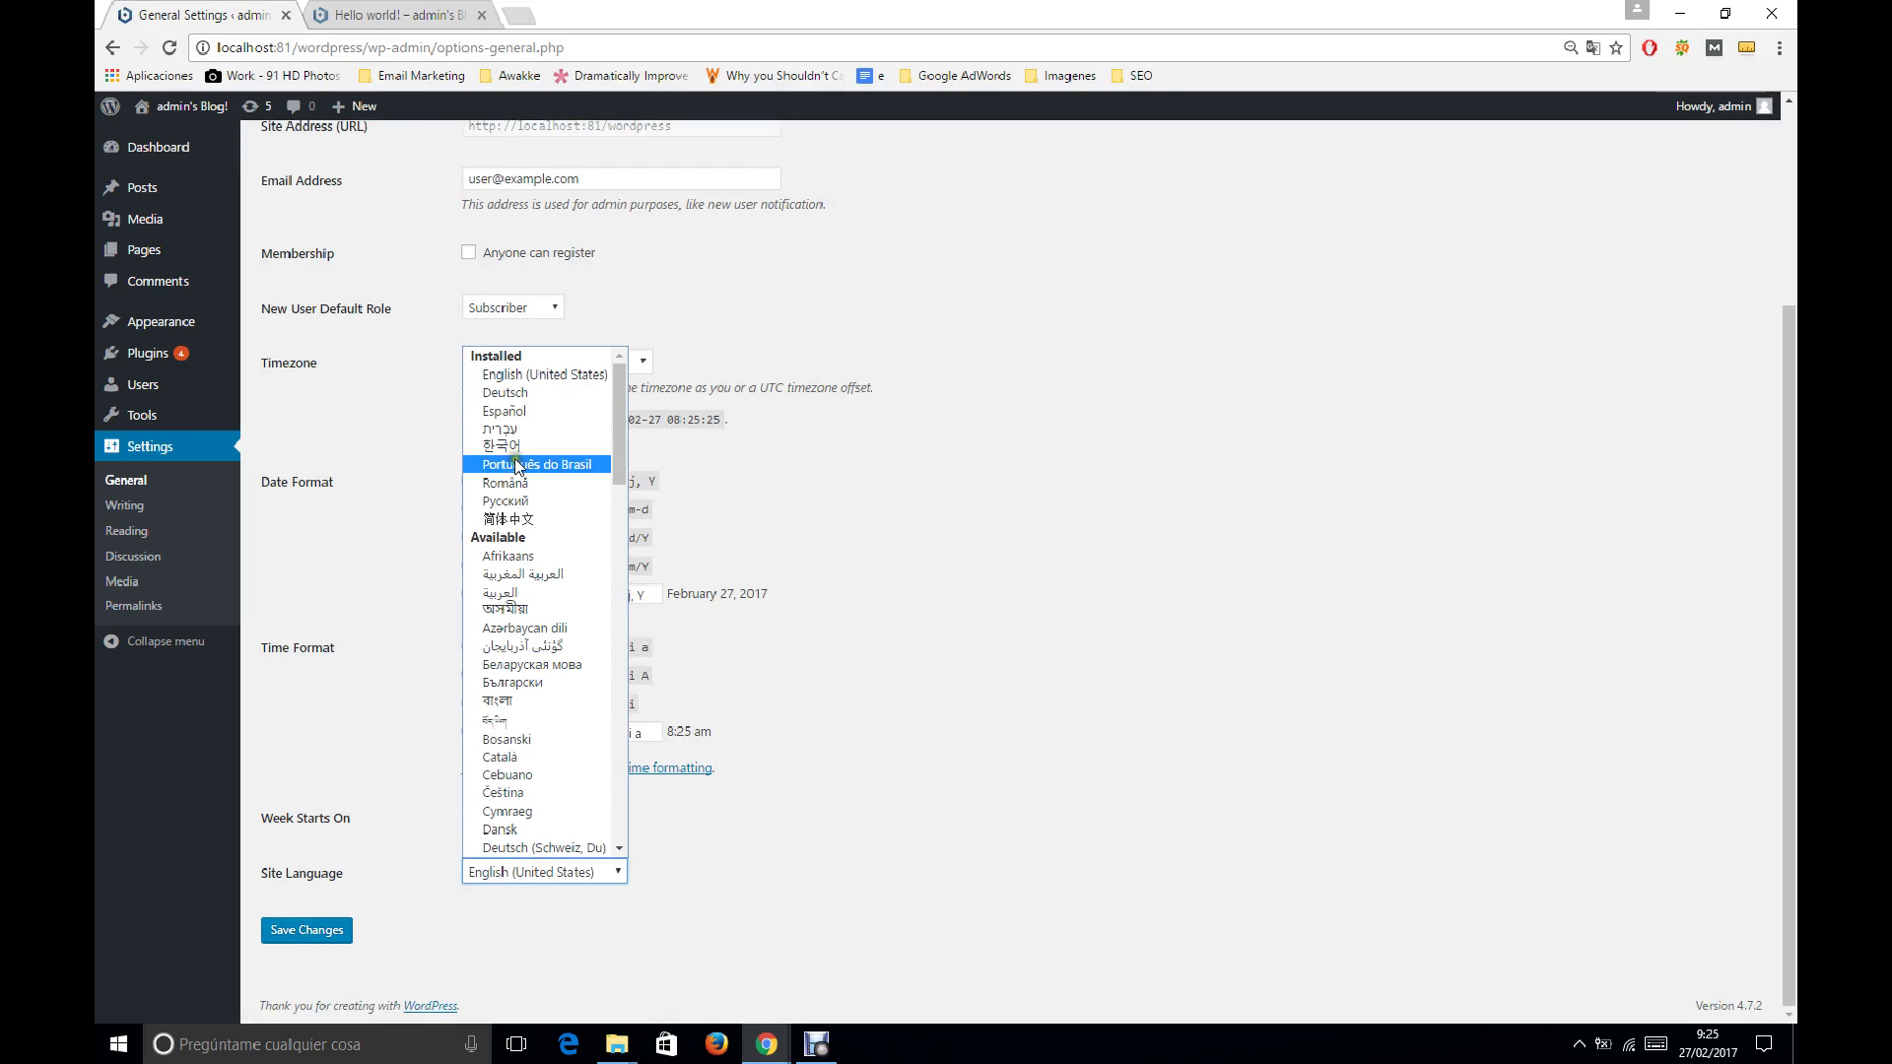
left_click(516, 412)
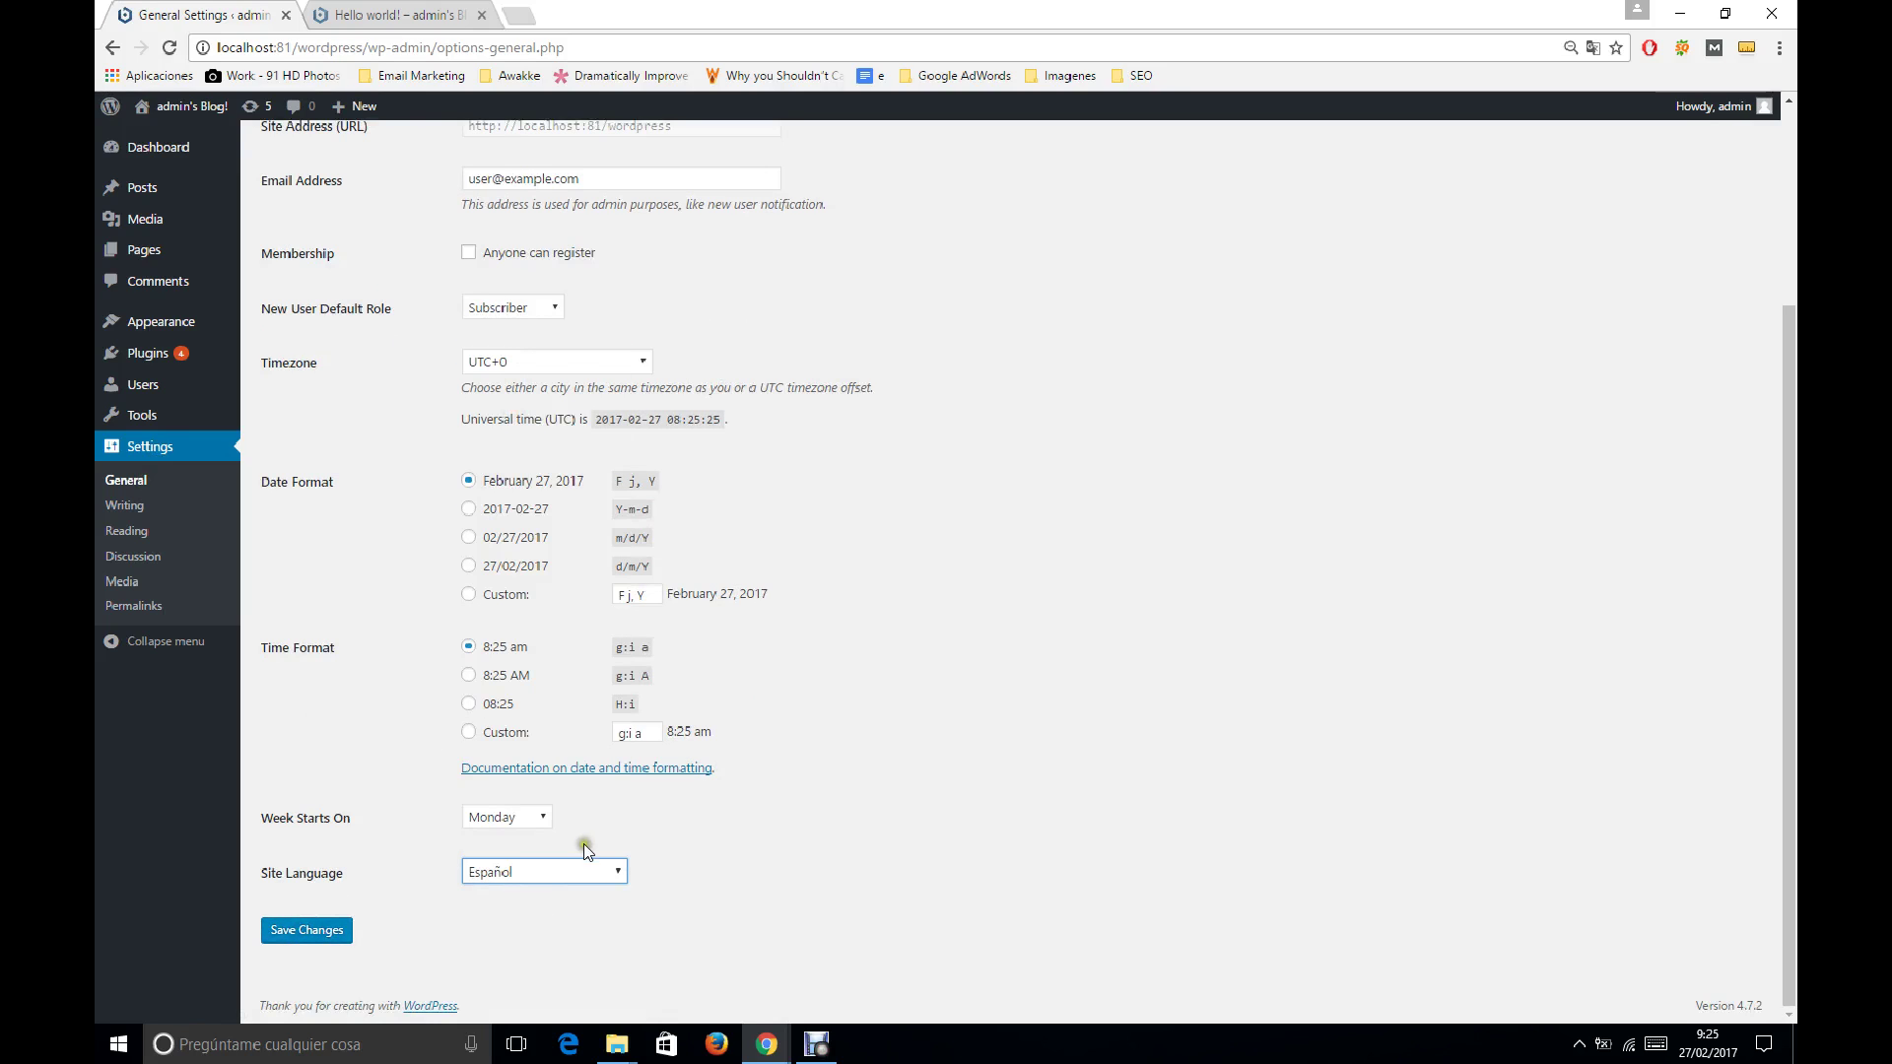
left_click(566, 872)
left_click_drag(623, 489, 627, 806)
scroll(605, 567, "up", 15)
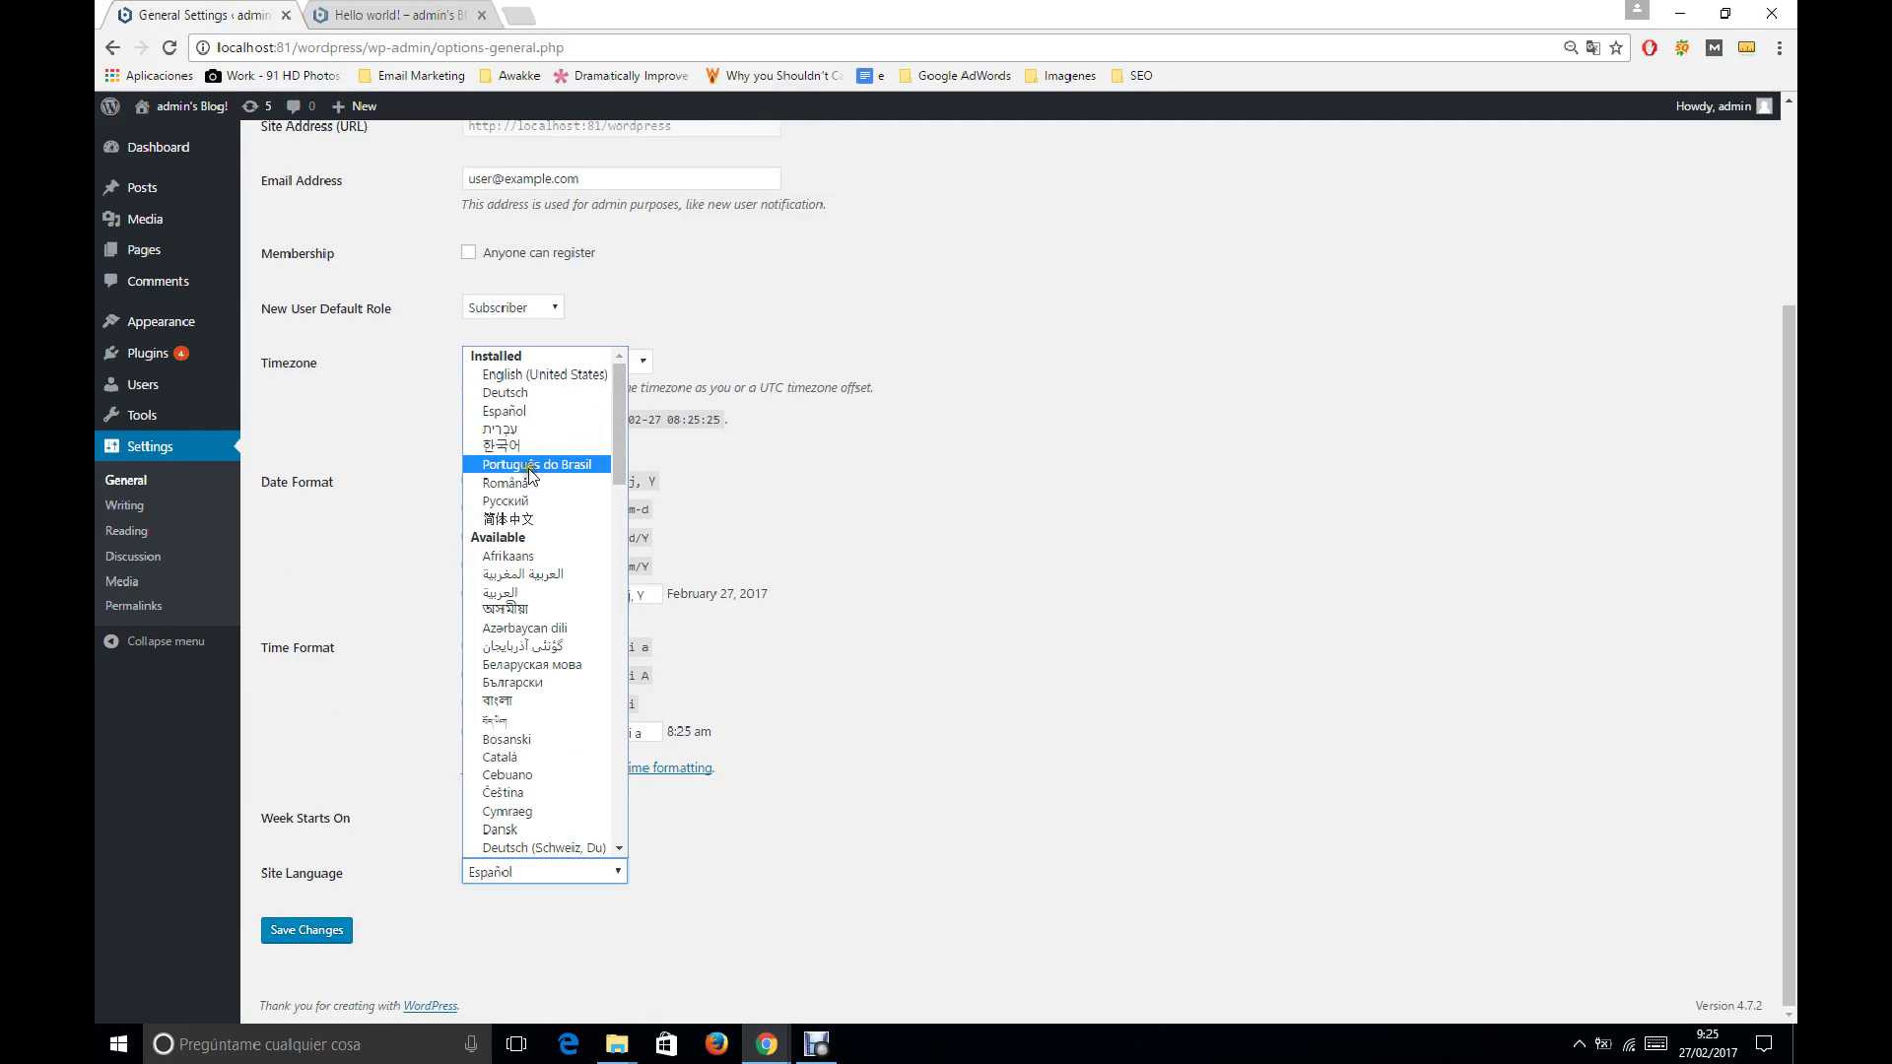
left_click(527, 412)
left_click(316, 930)
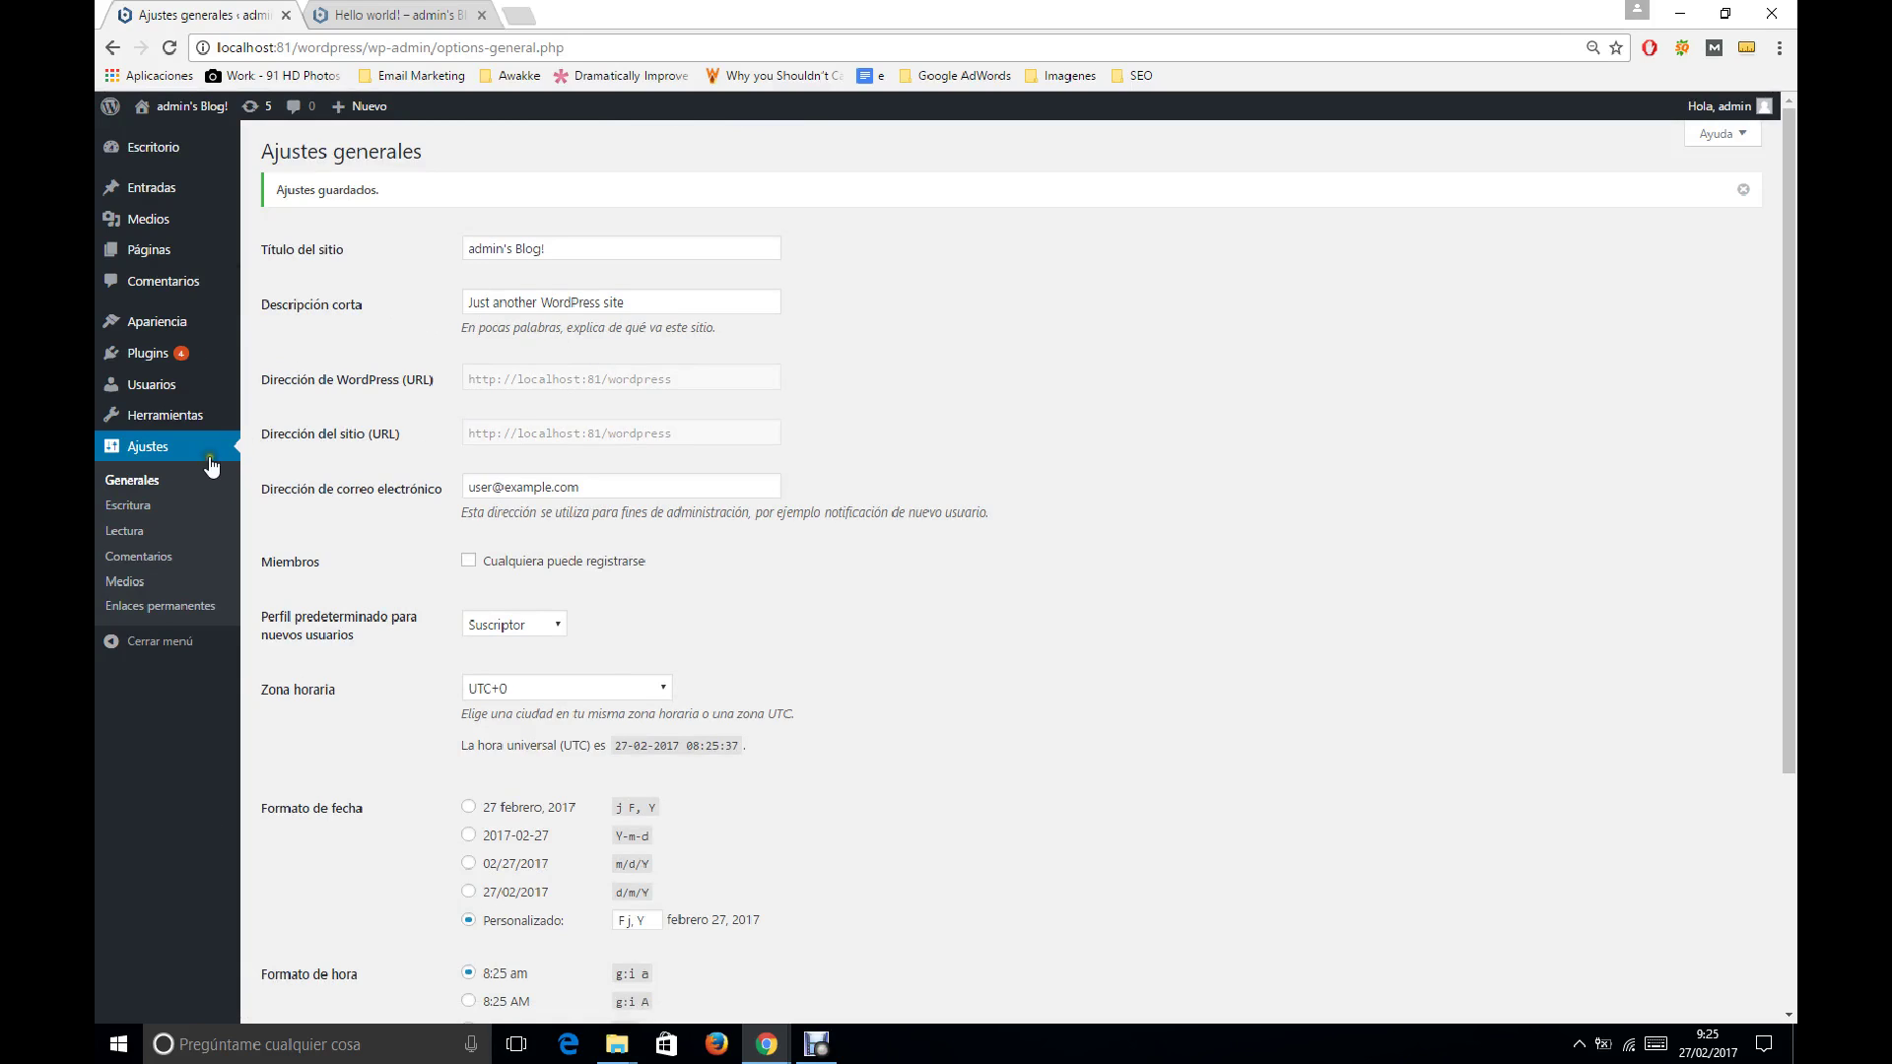
Change the site title to 'Funtor' and the tagline to 'Tutoriales para mis suscriptores'
triple_click(576, 248)
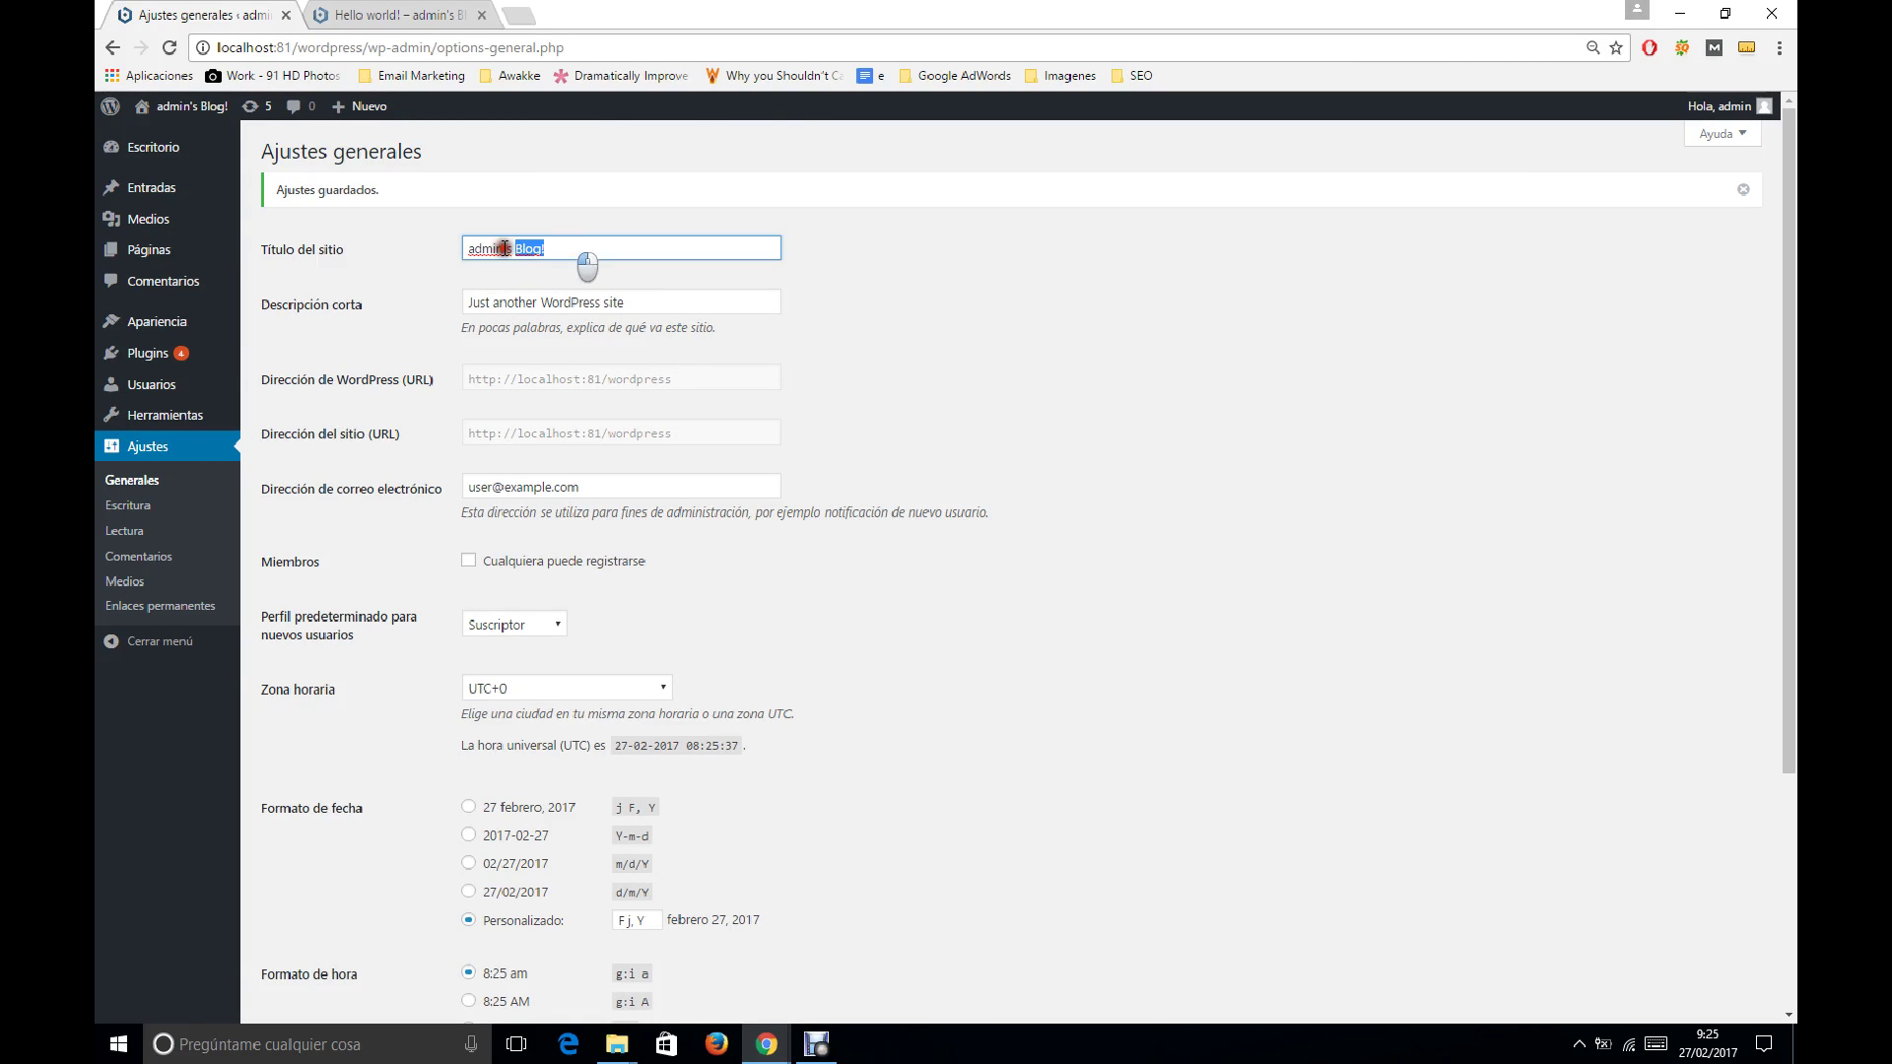
left_click_drag(652, 303, 431, 288)
left_click_drag(554, 243, 374, 236)
type("Funtor")
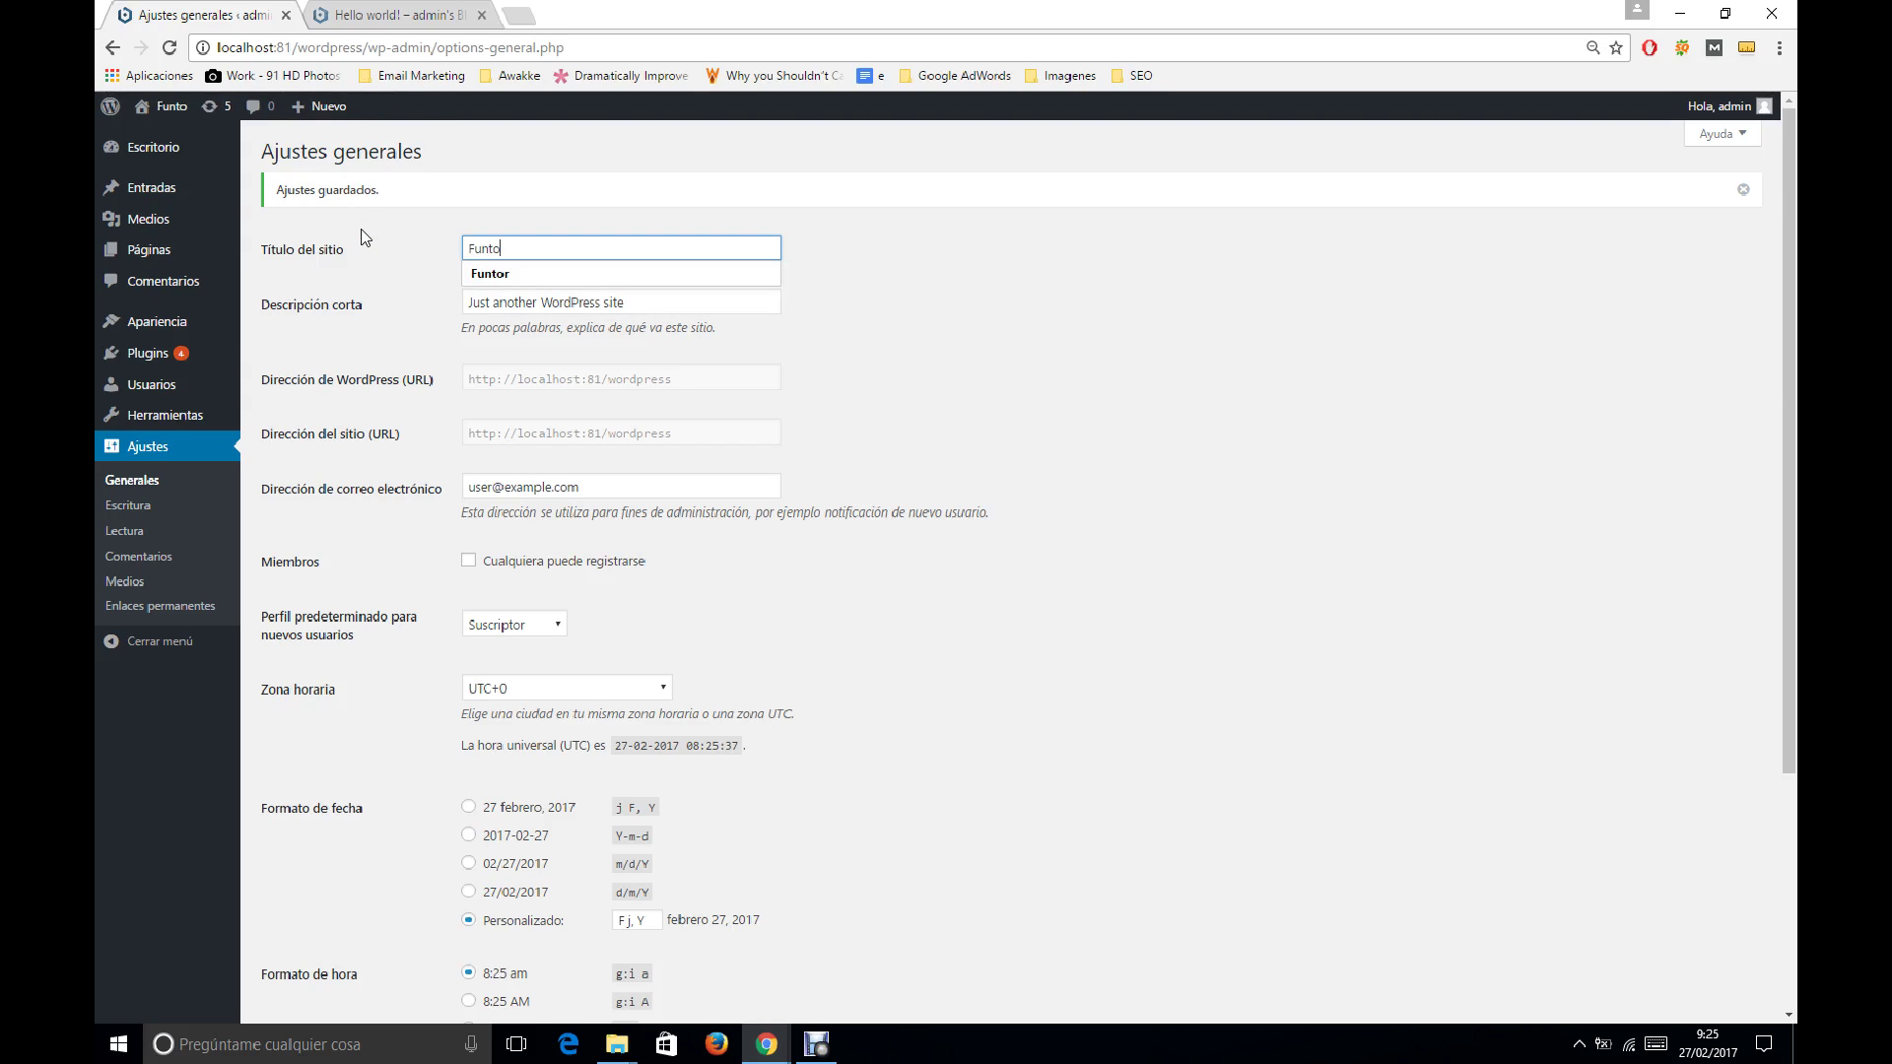
key("Tab")
left_click(556, 249)
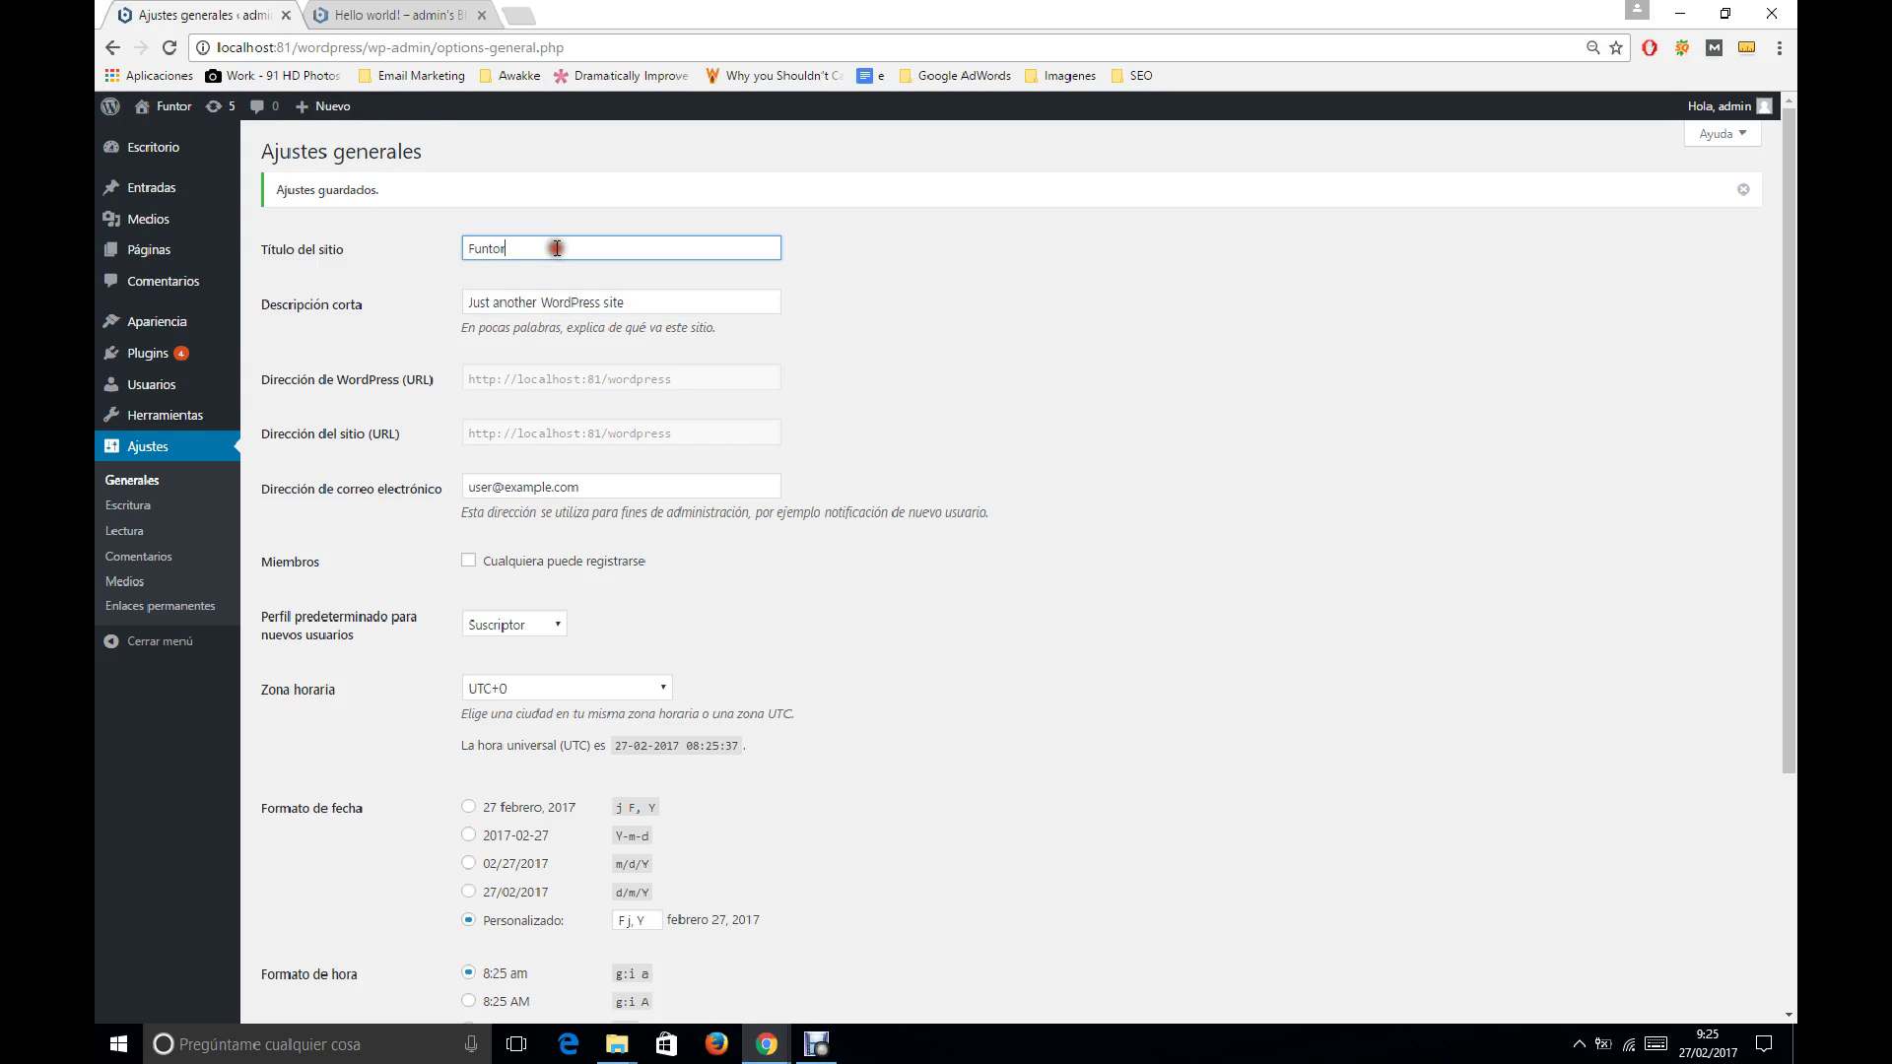
key("Tab")
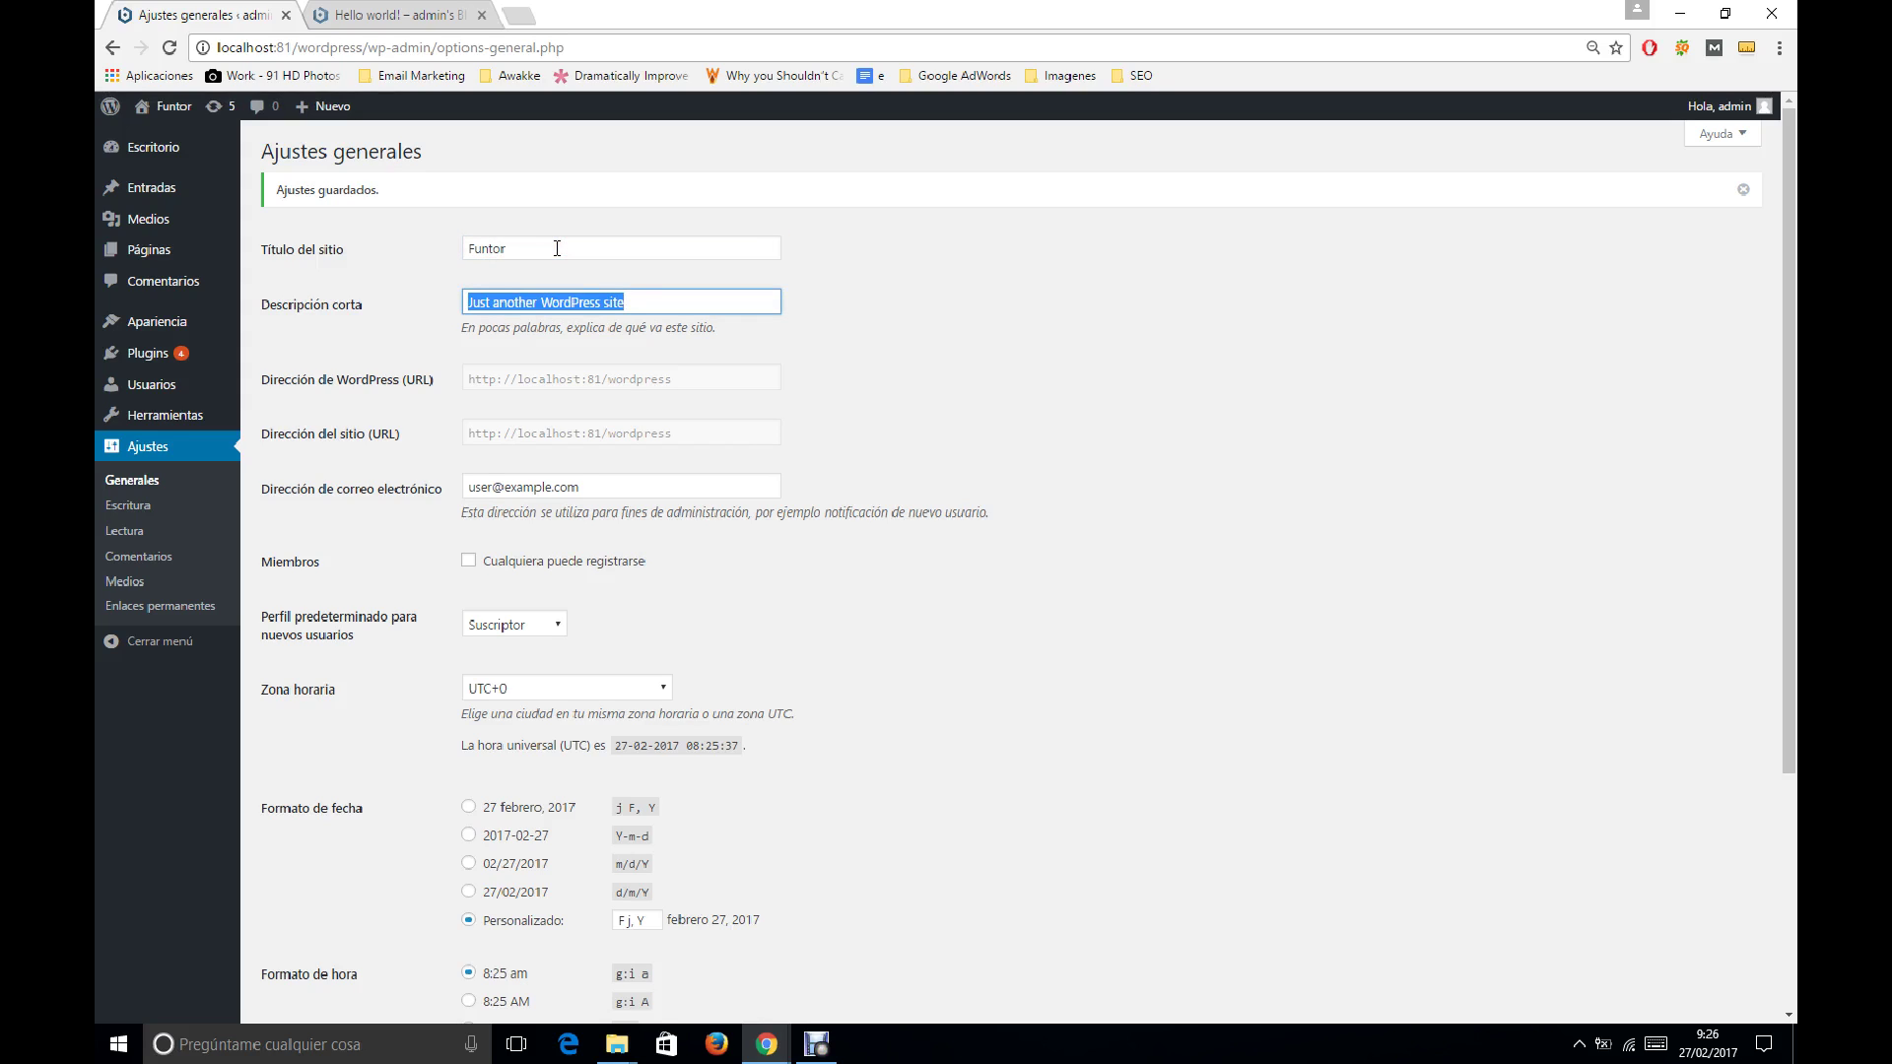
type("Tutori")
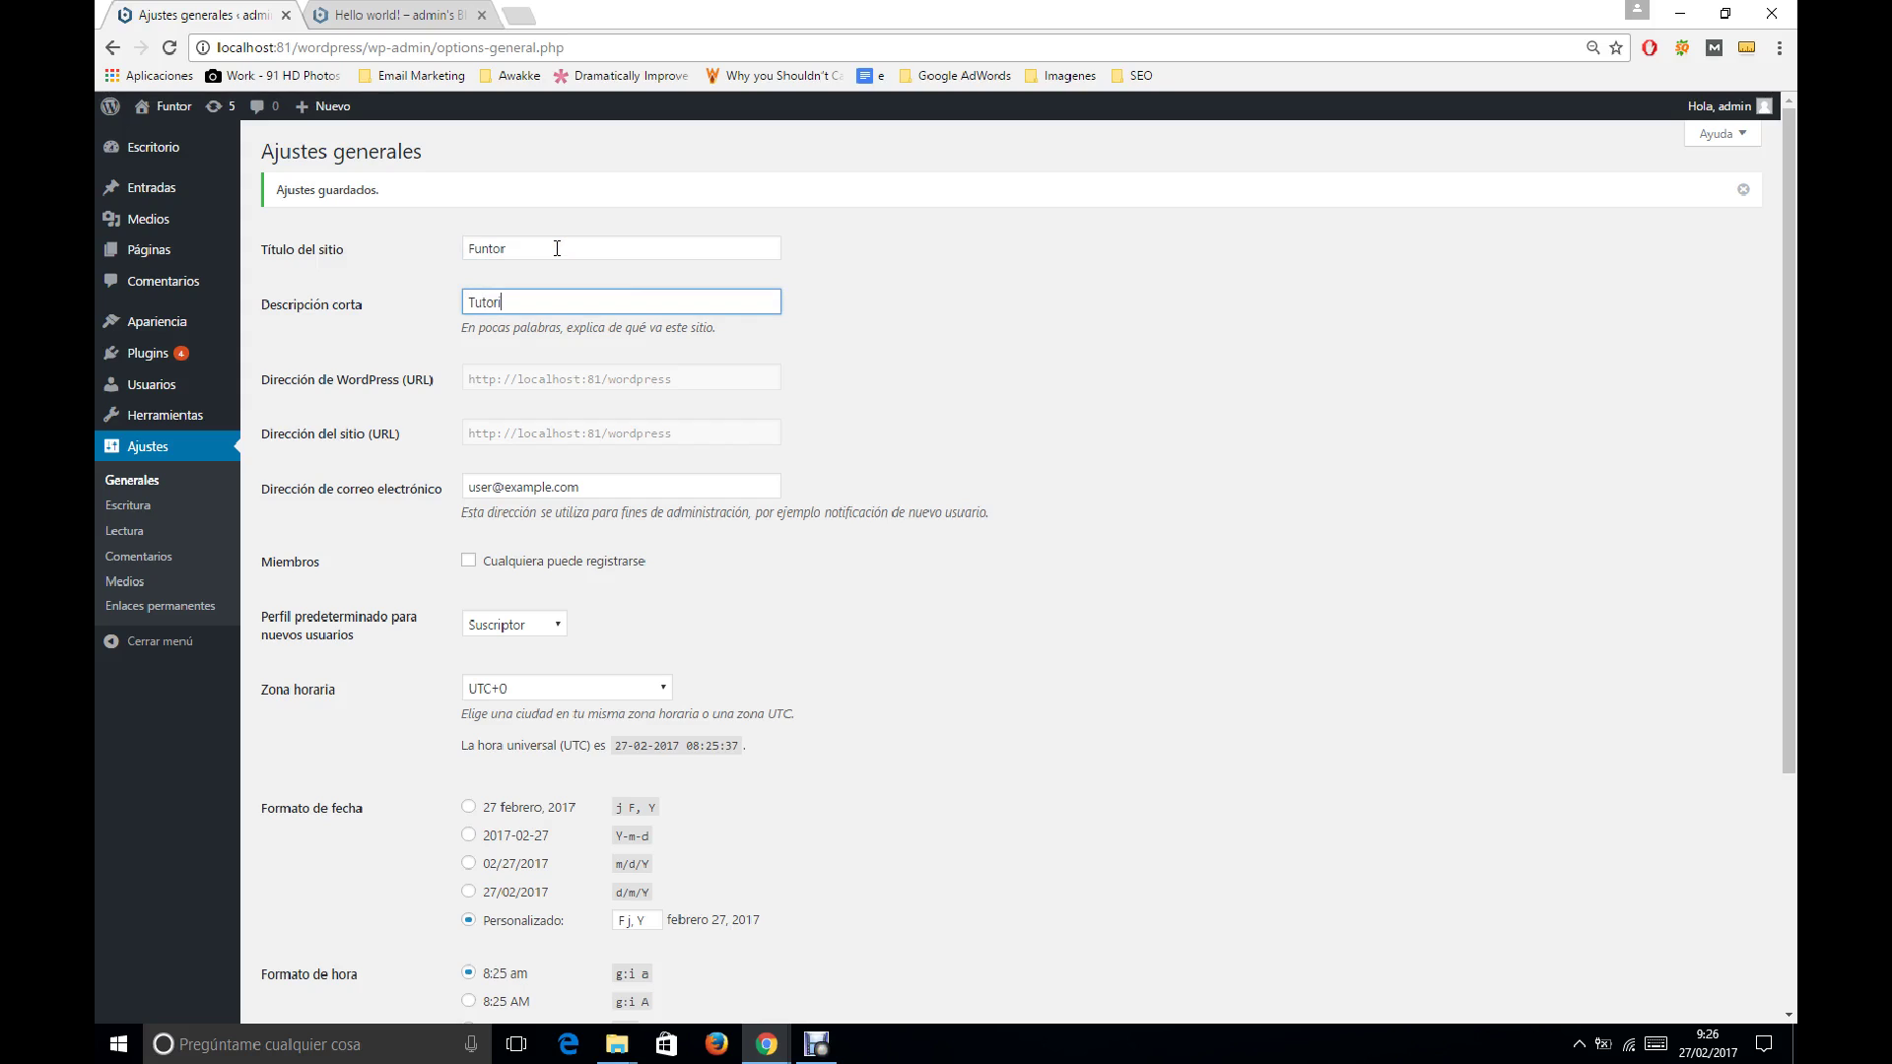
type("ales para mis suscriptores")
right_click(501, 303)
left_click(938, 321)
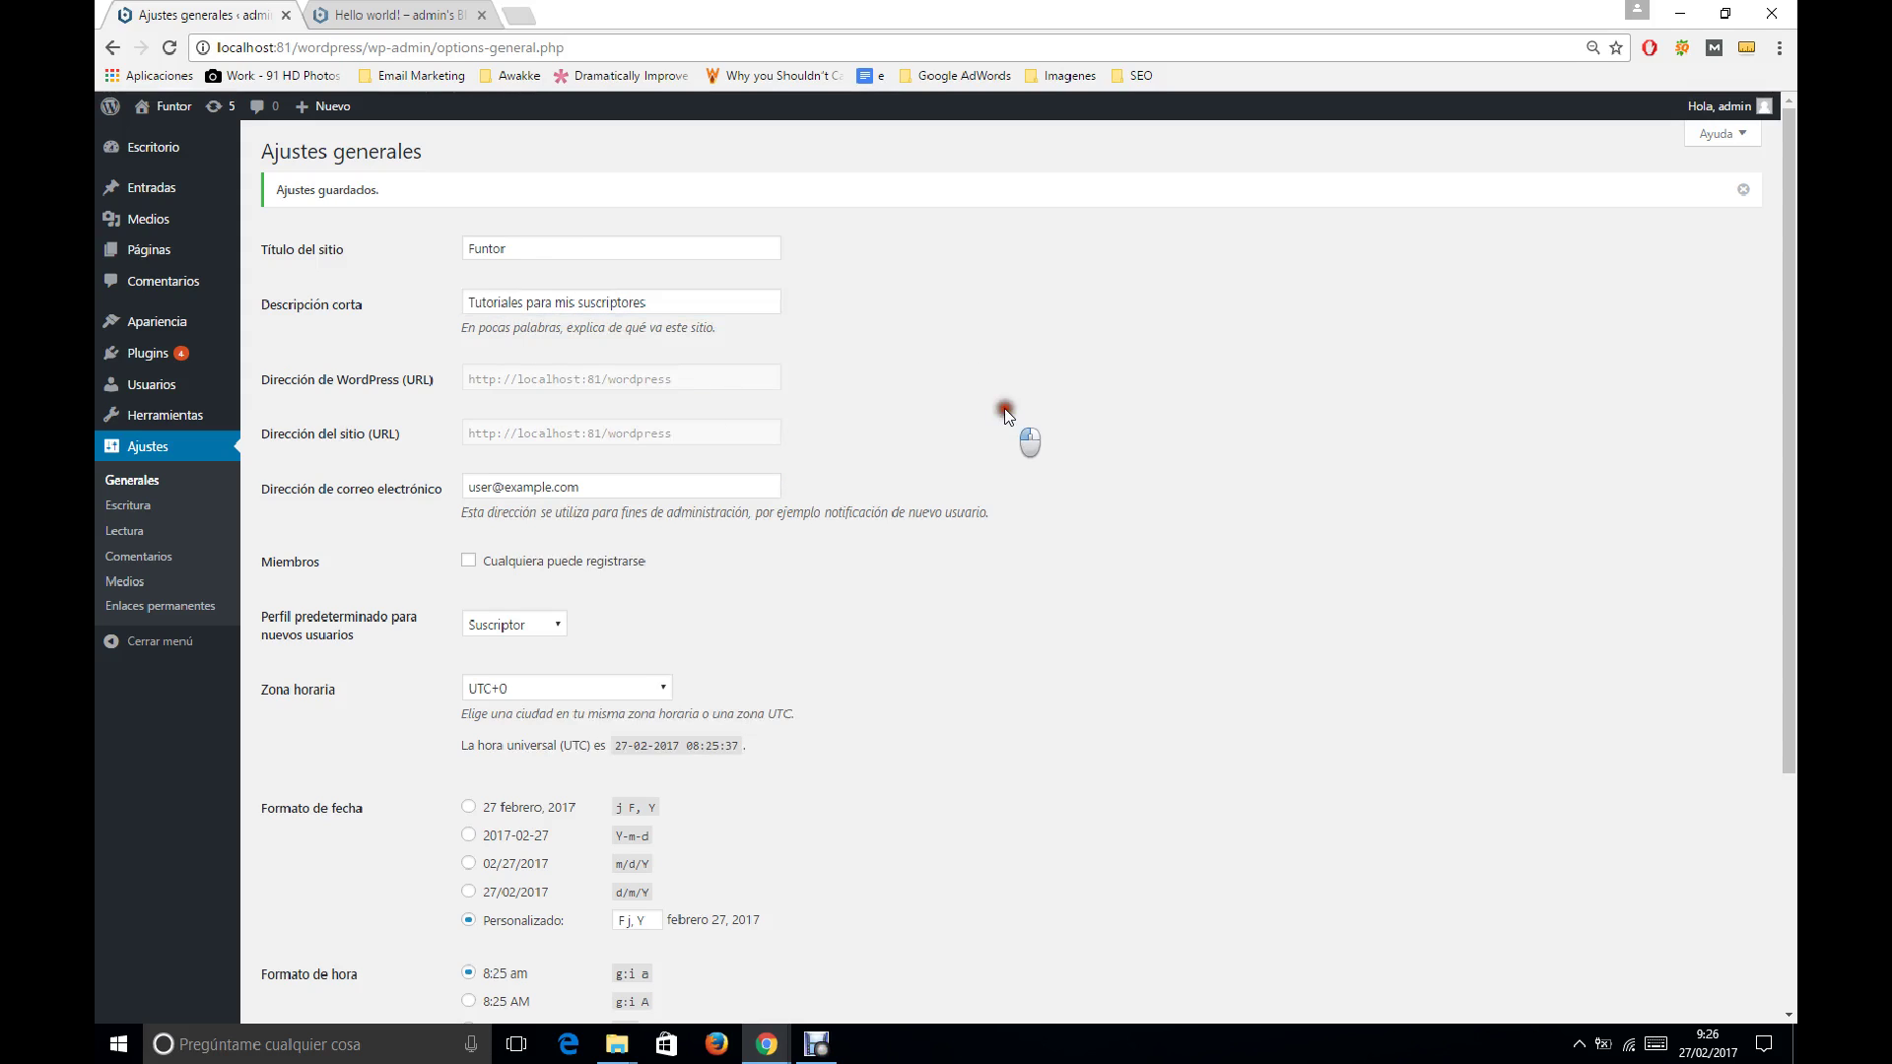
Save the new title and tagline, then go to Ajustes > Lectura
scroll(799, 538, "down", 3)
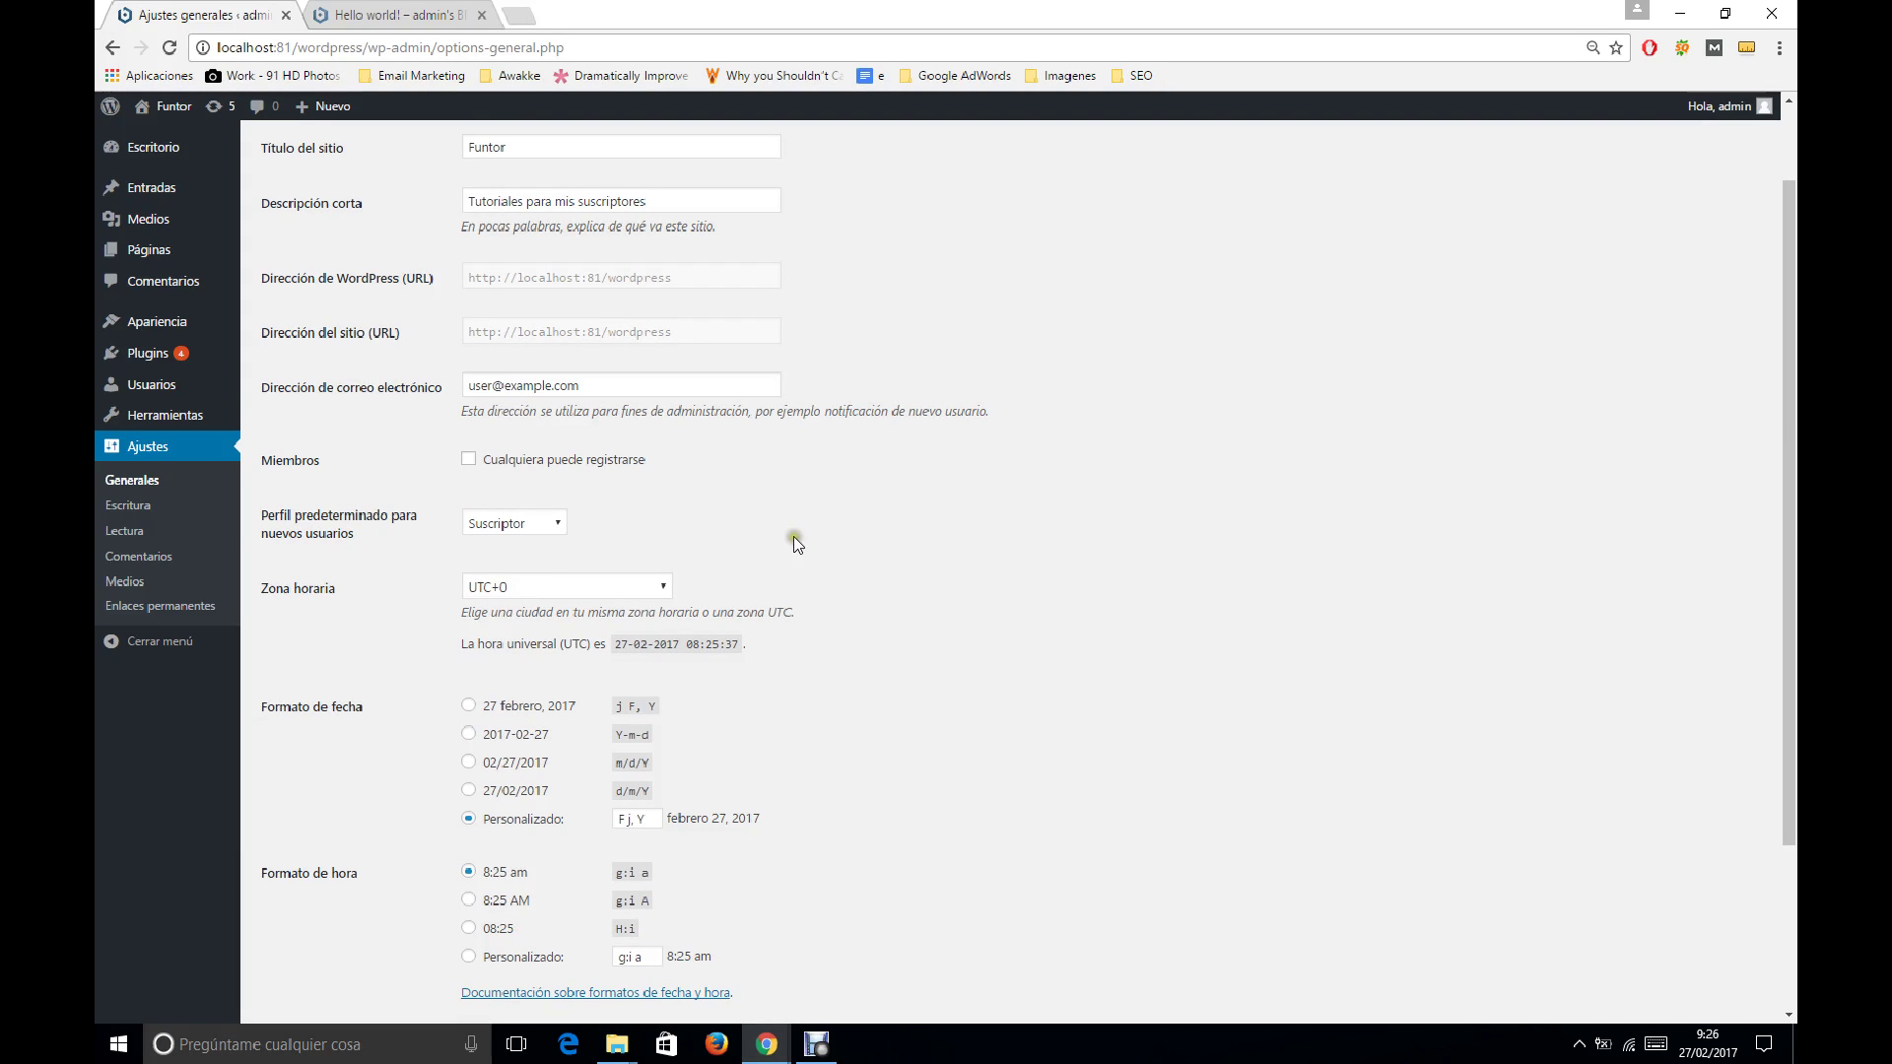
scroll(547, 482, "down", 1)
left_click(315, 926)
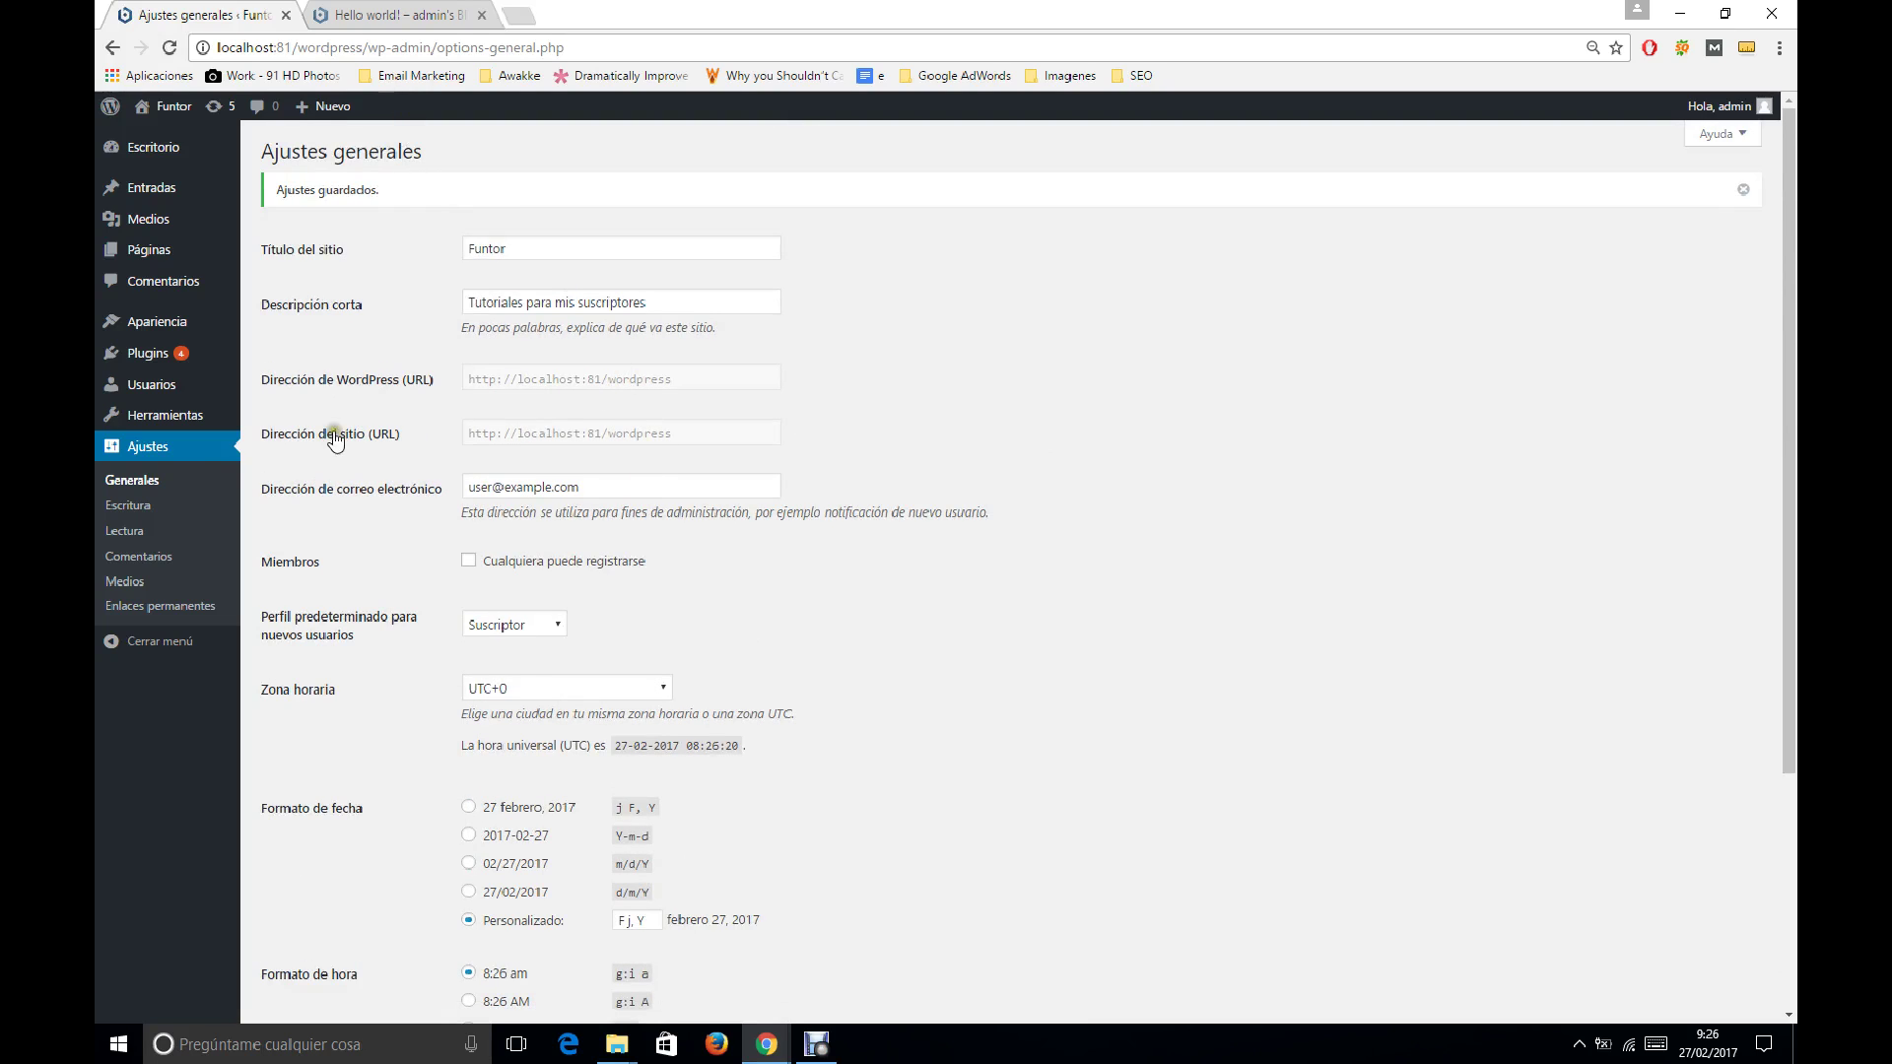
left_click(143, 532)
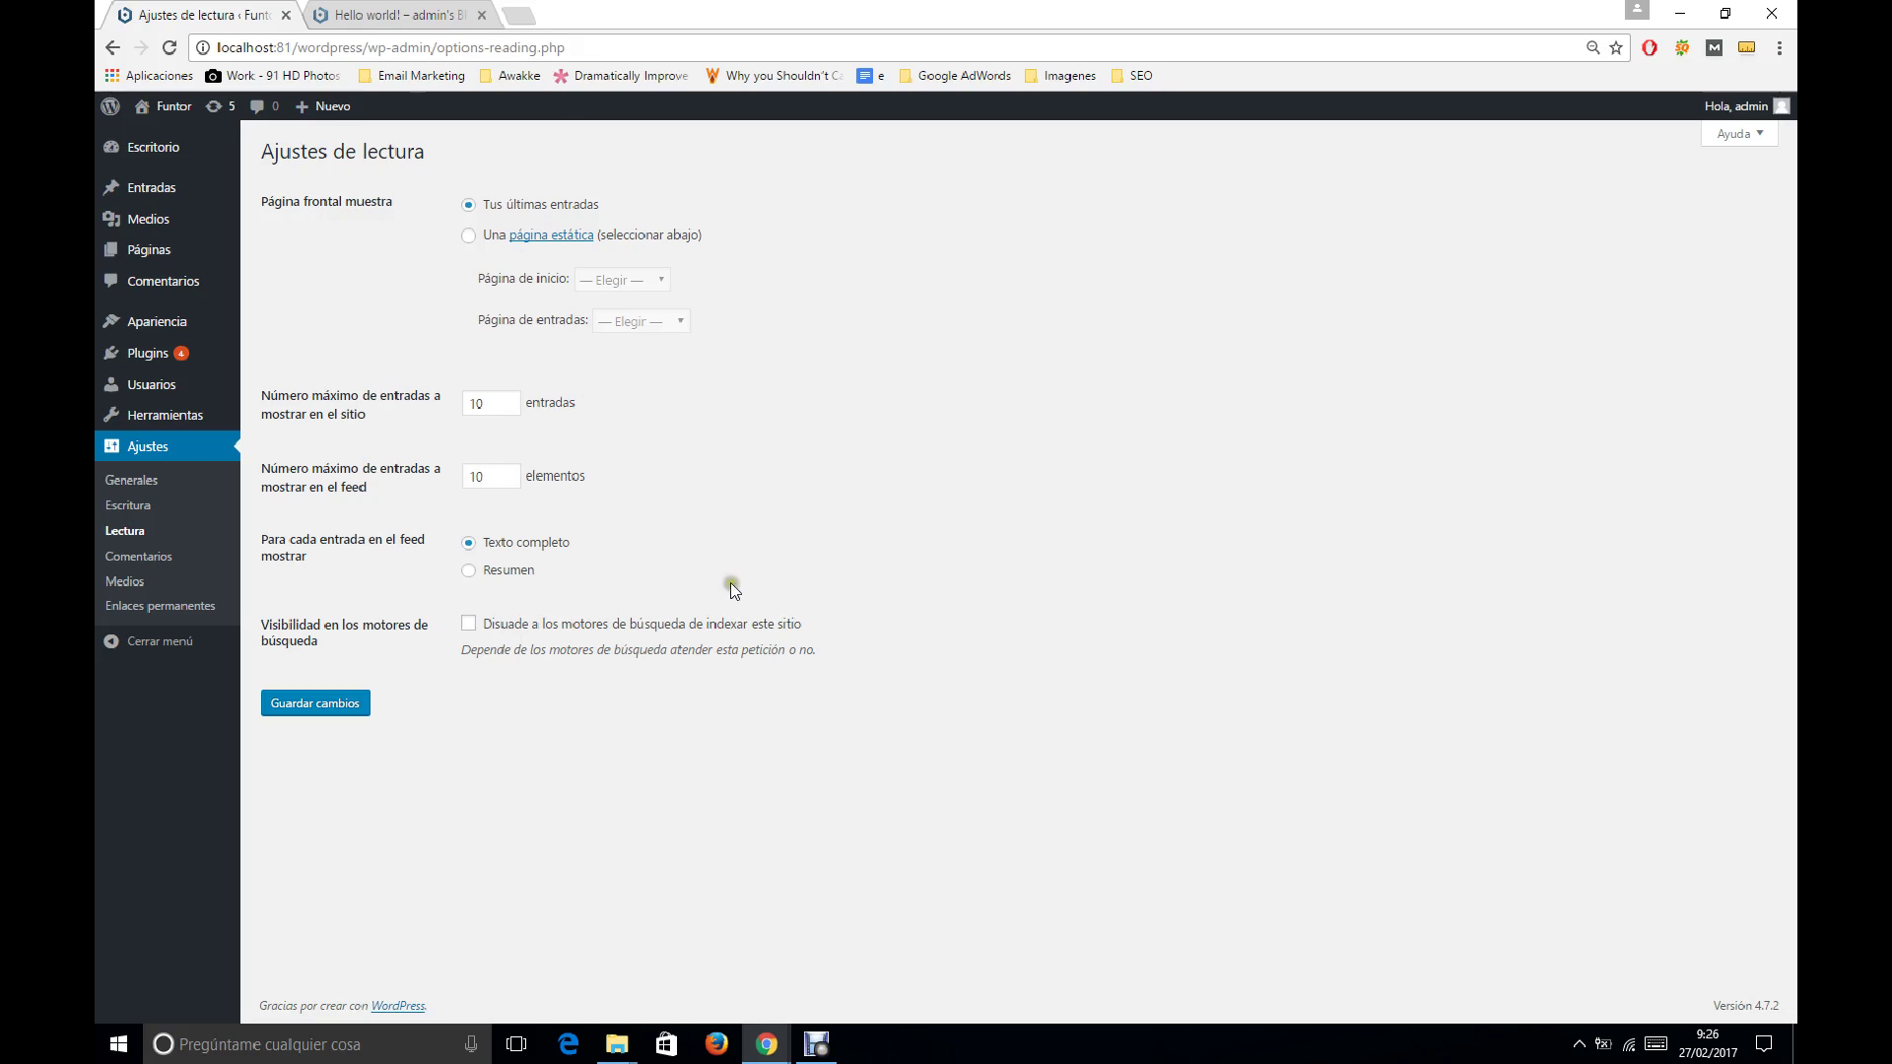
Tick 'Disuade a los motores de búsqueda de indexar este sitio'
left_click(548, 623)
left_click(376, 23)
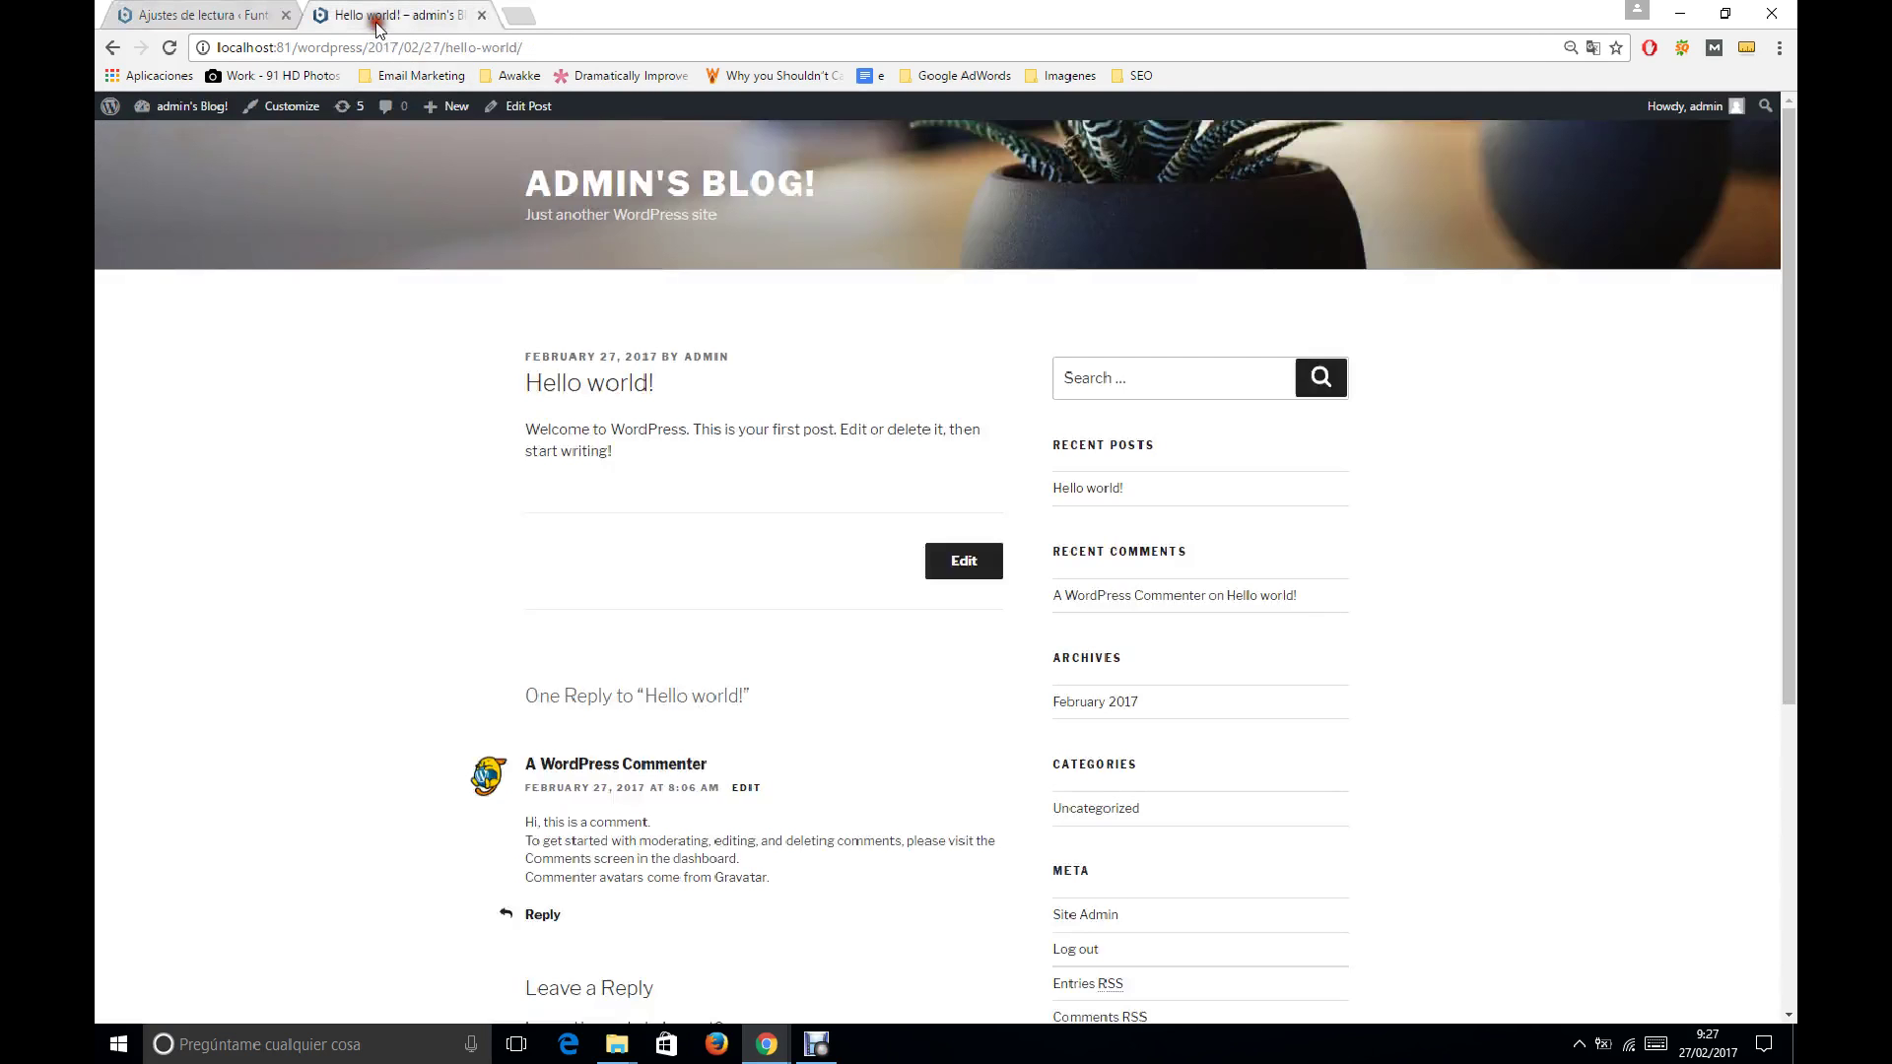
scroll(1064, 493, "down", 3)
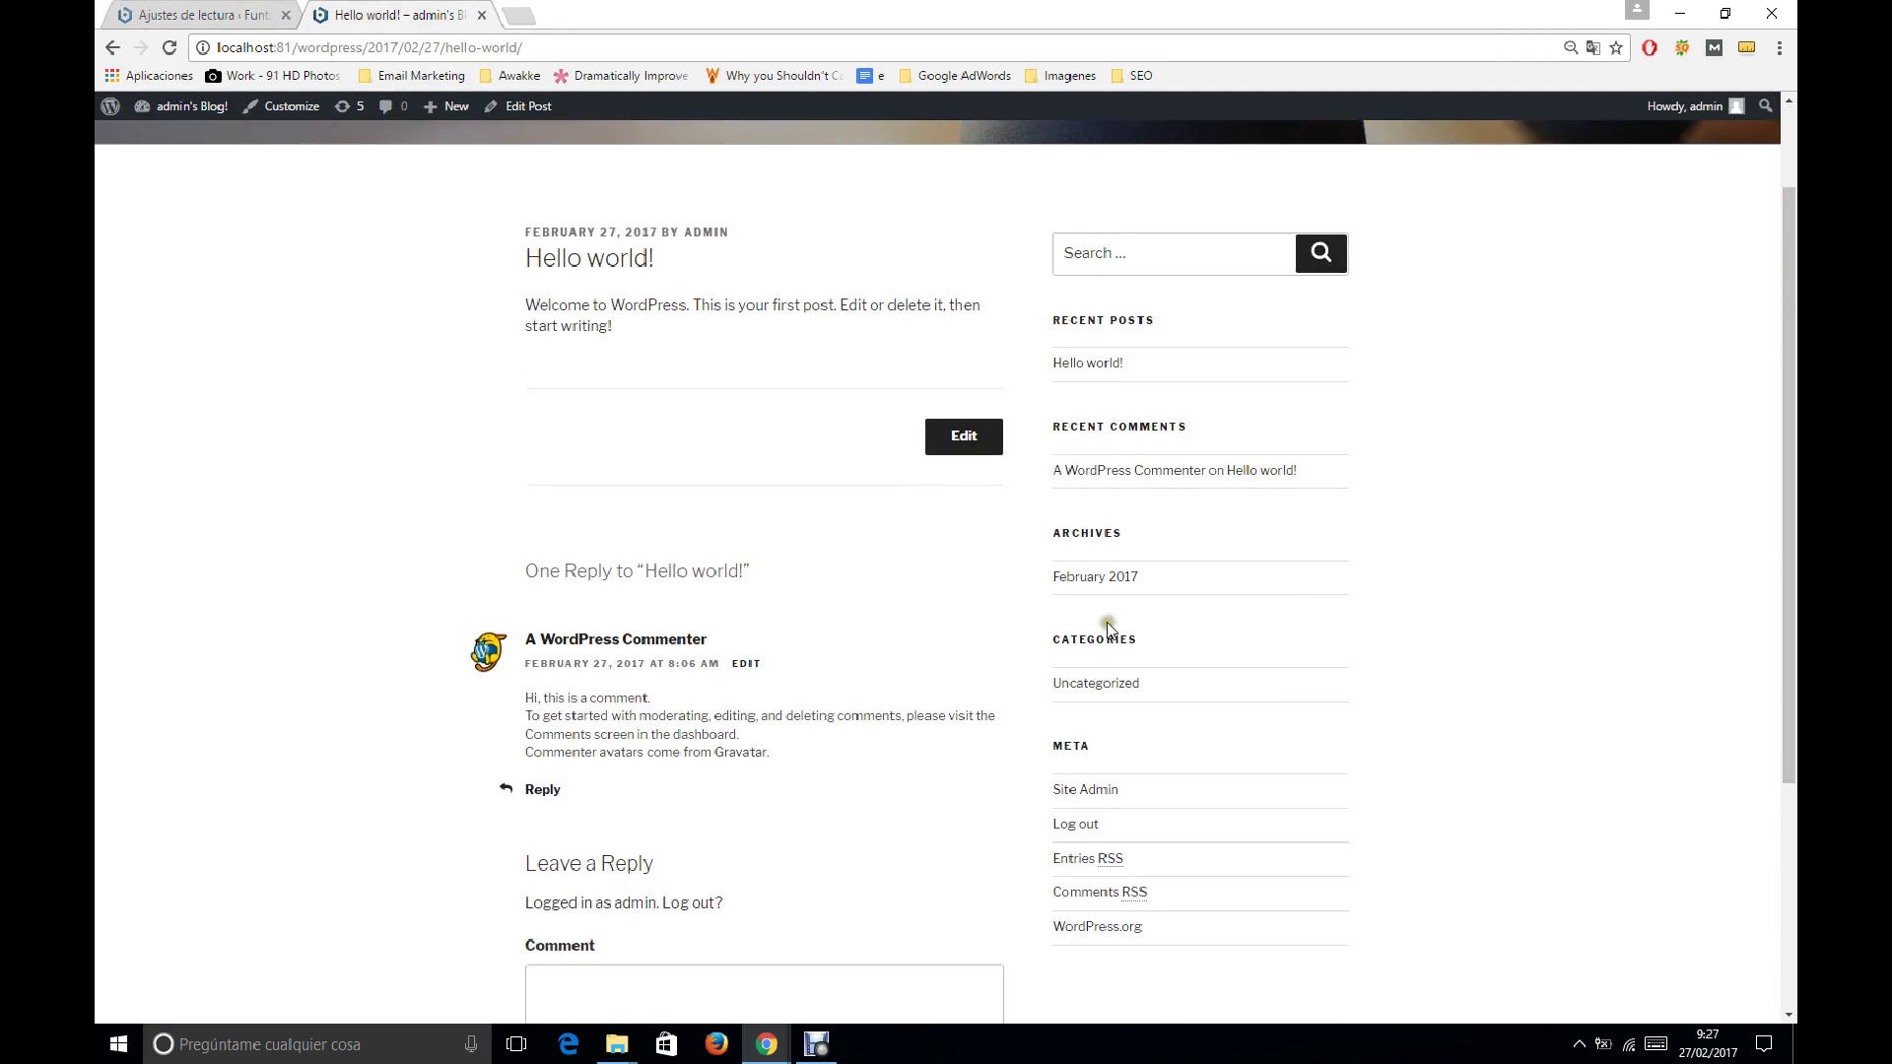
scroll(825, 510, "up", 3)
scroll(1074, 635, "down", 4)
scroll(1182, 427, "up", 4)
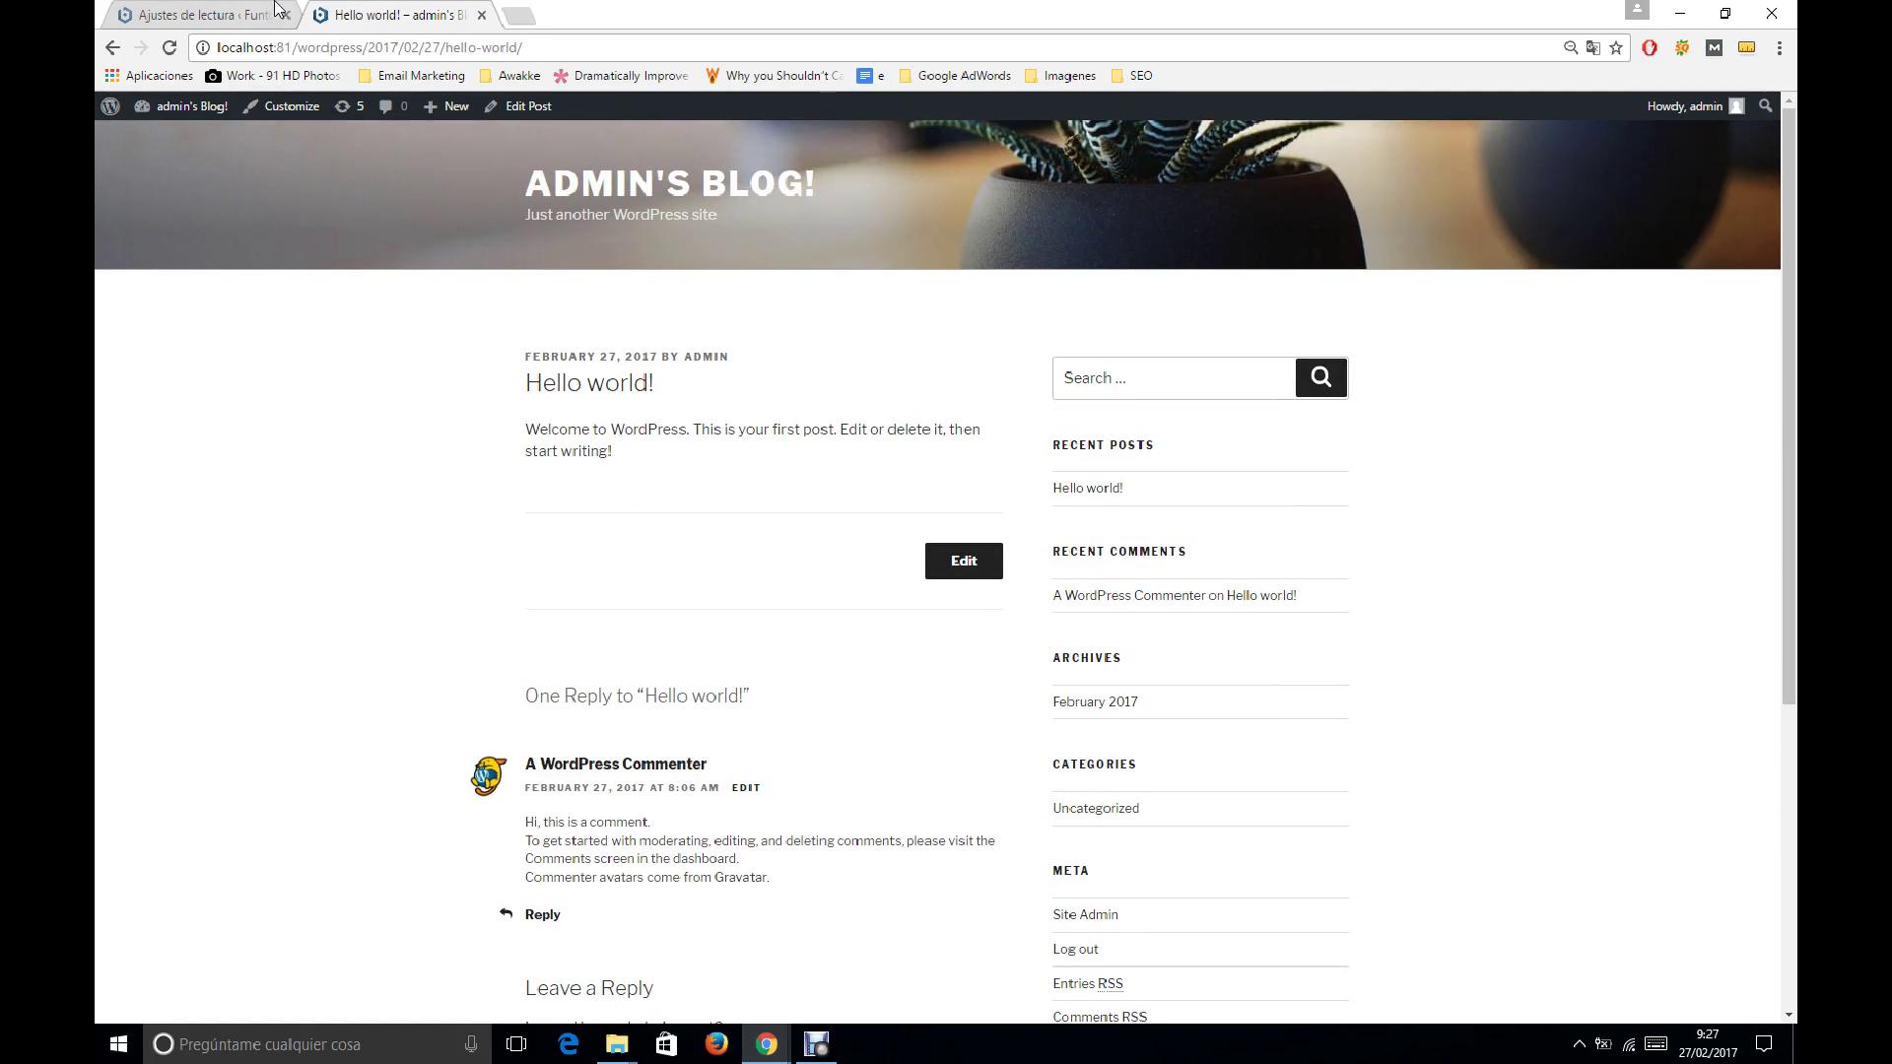
key("ctrl+shift+Tab")
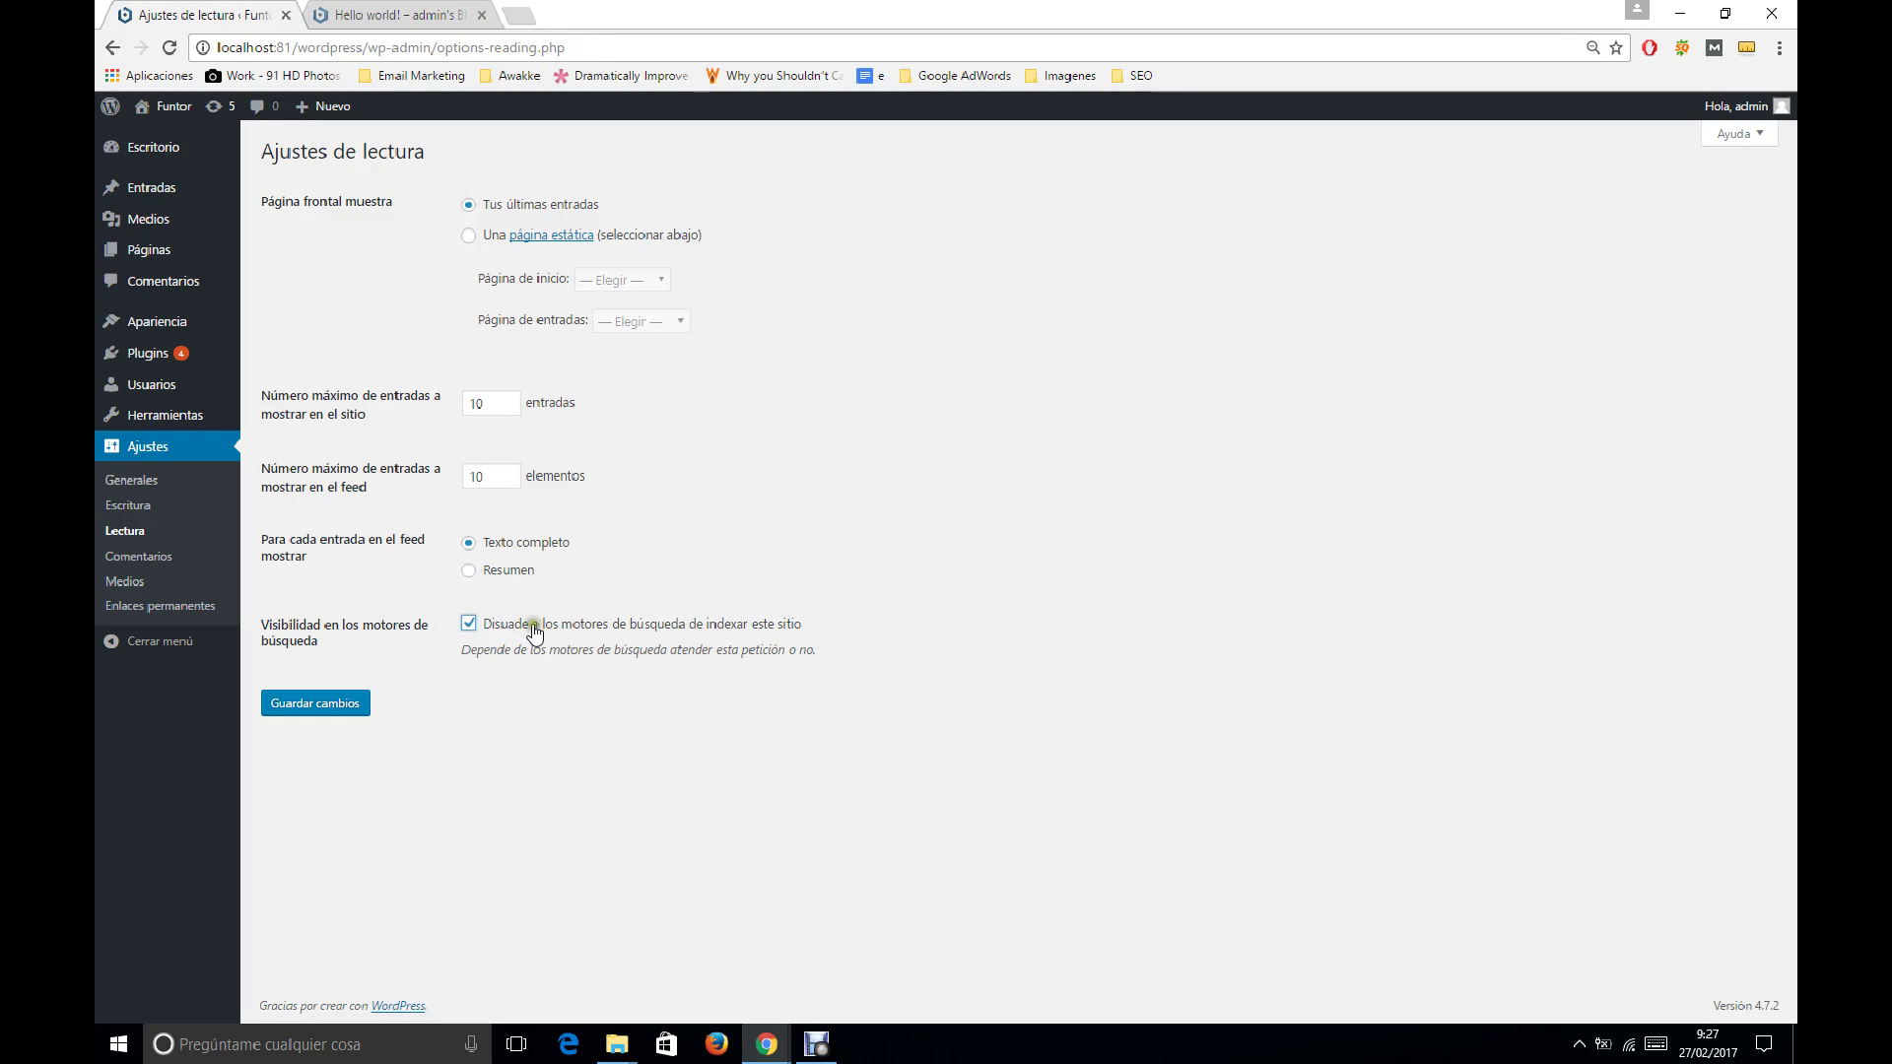
Save the Ajustes de lectura page with Guardar cambios
left_click(345, 702)
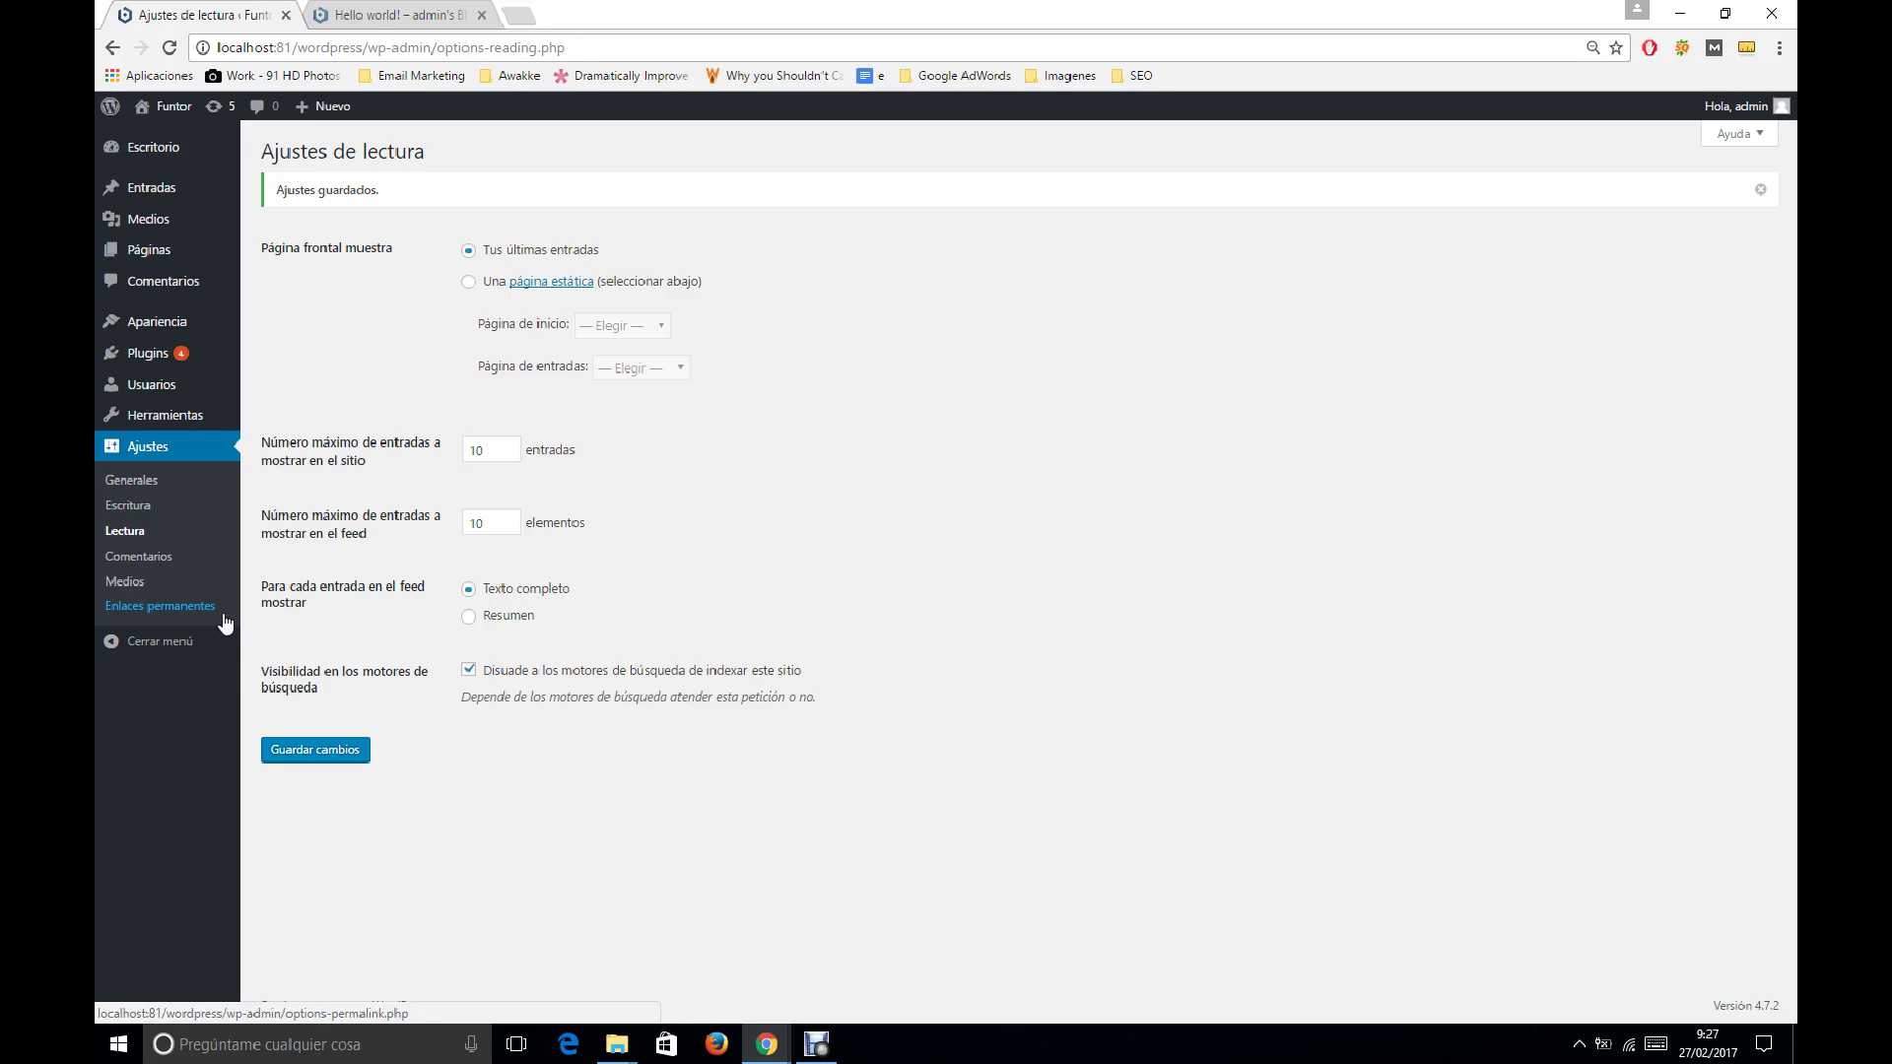
Set permalinks to Nombre de la entrada (/%postname%/) in Enlaces permanentes and save
left_click(188, 607)
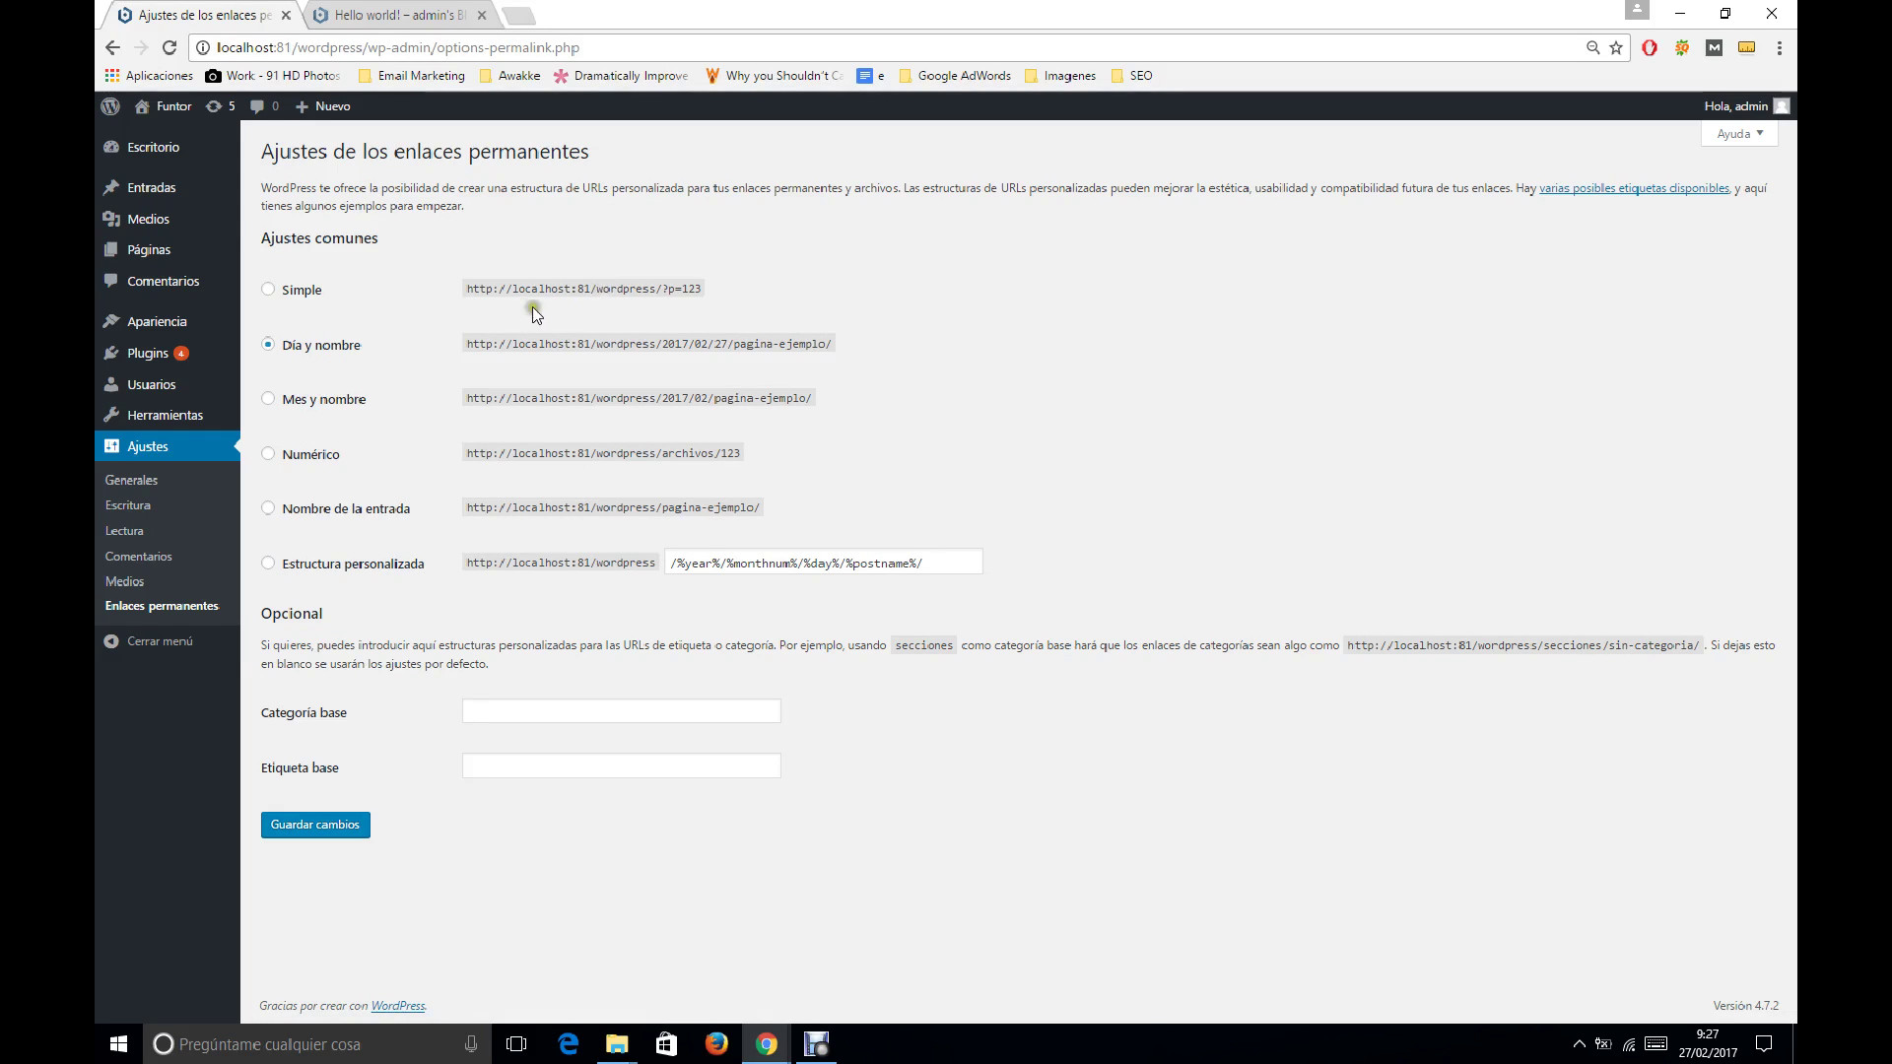
left_click_drag(814, 402, 477, 403)
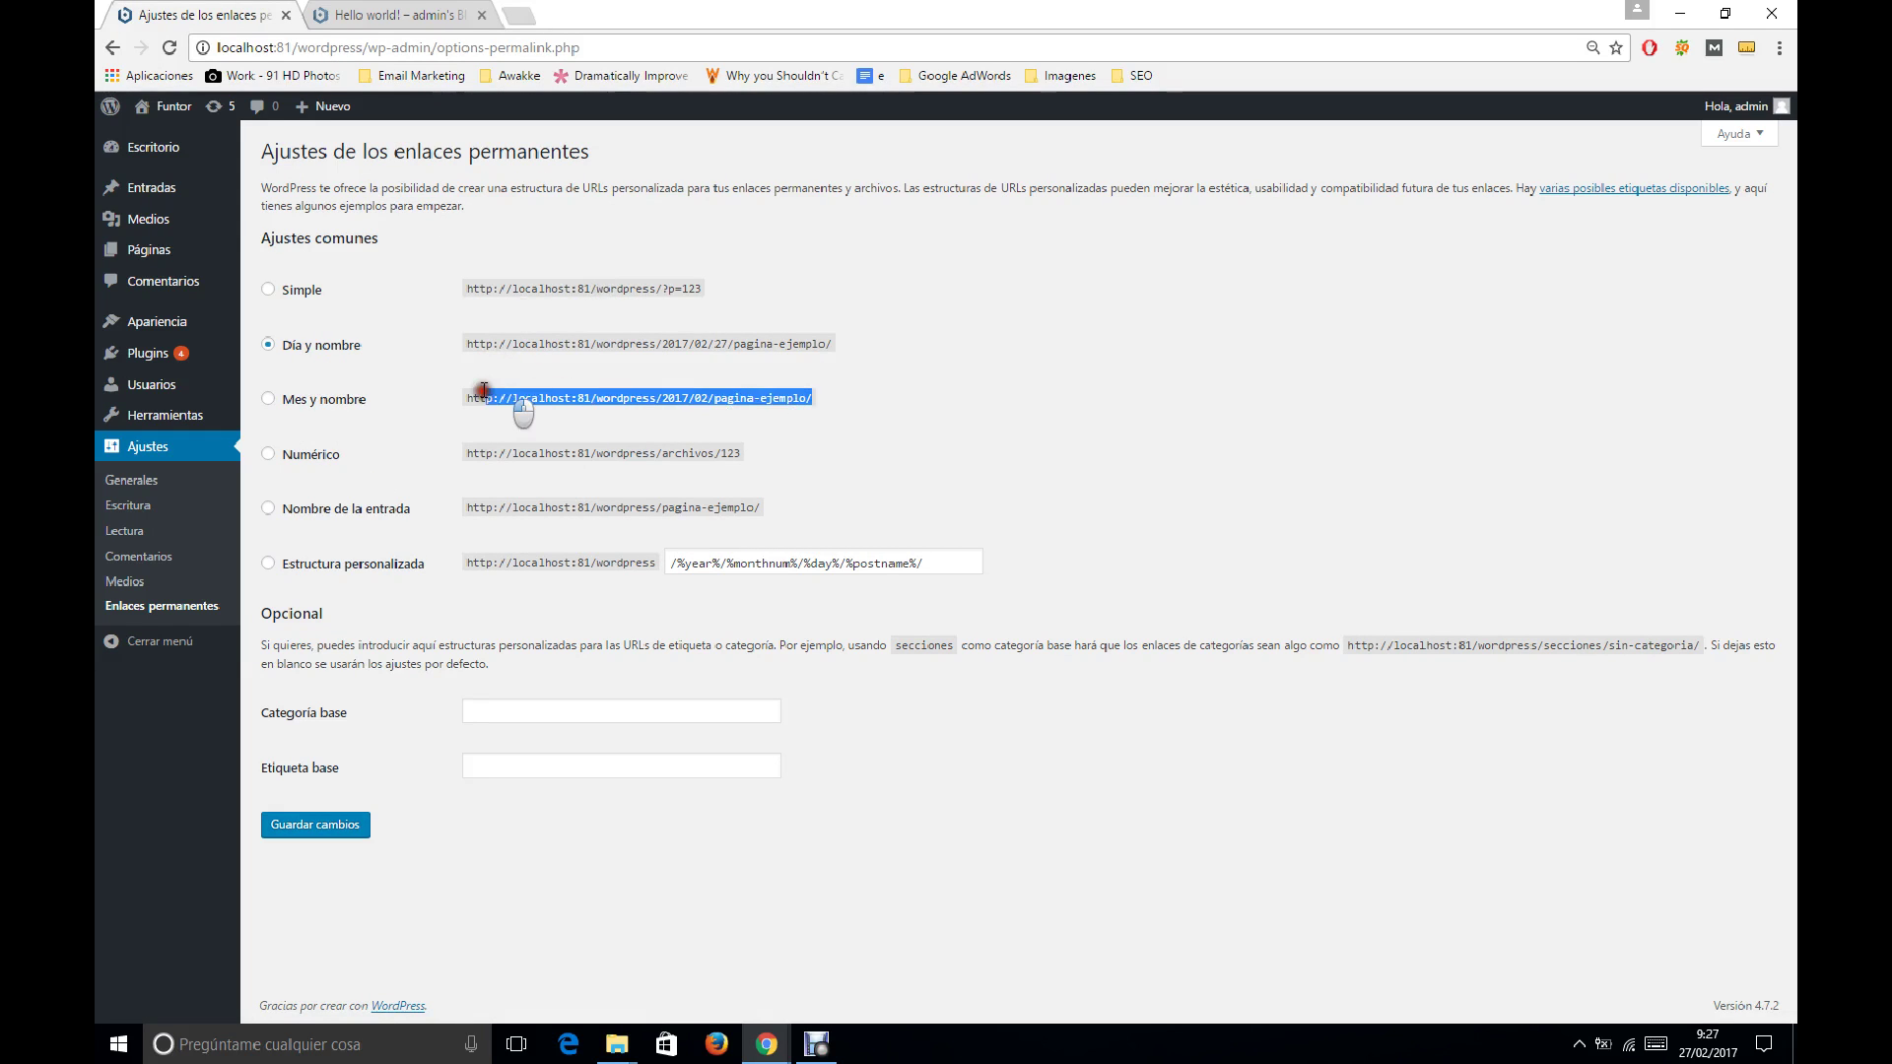
left_click_drag(740, 453, 433, 453)
left_click_drag(720, 493, 296, 511)
left_click(294, 509)
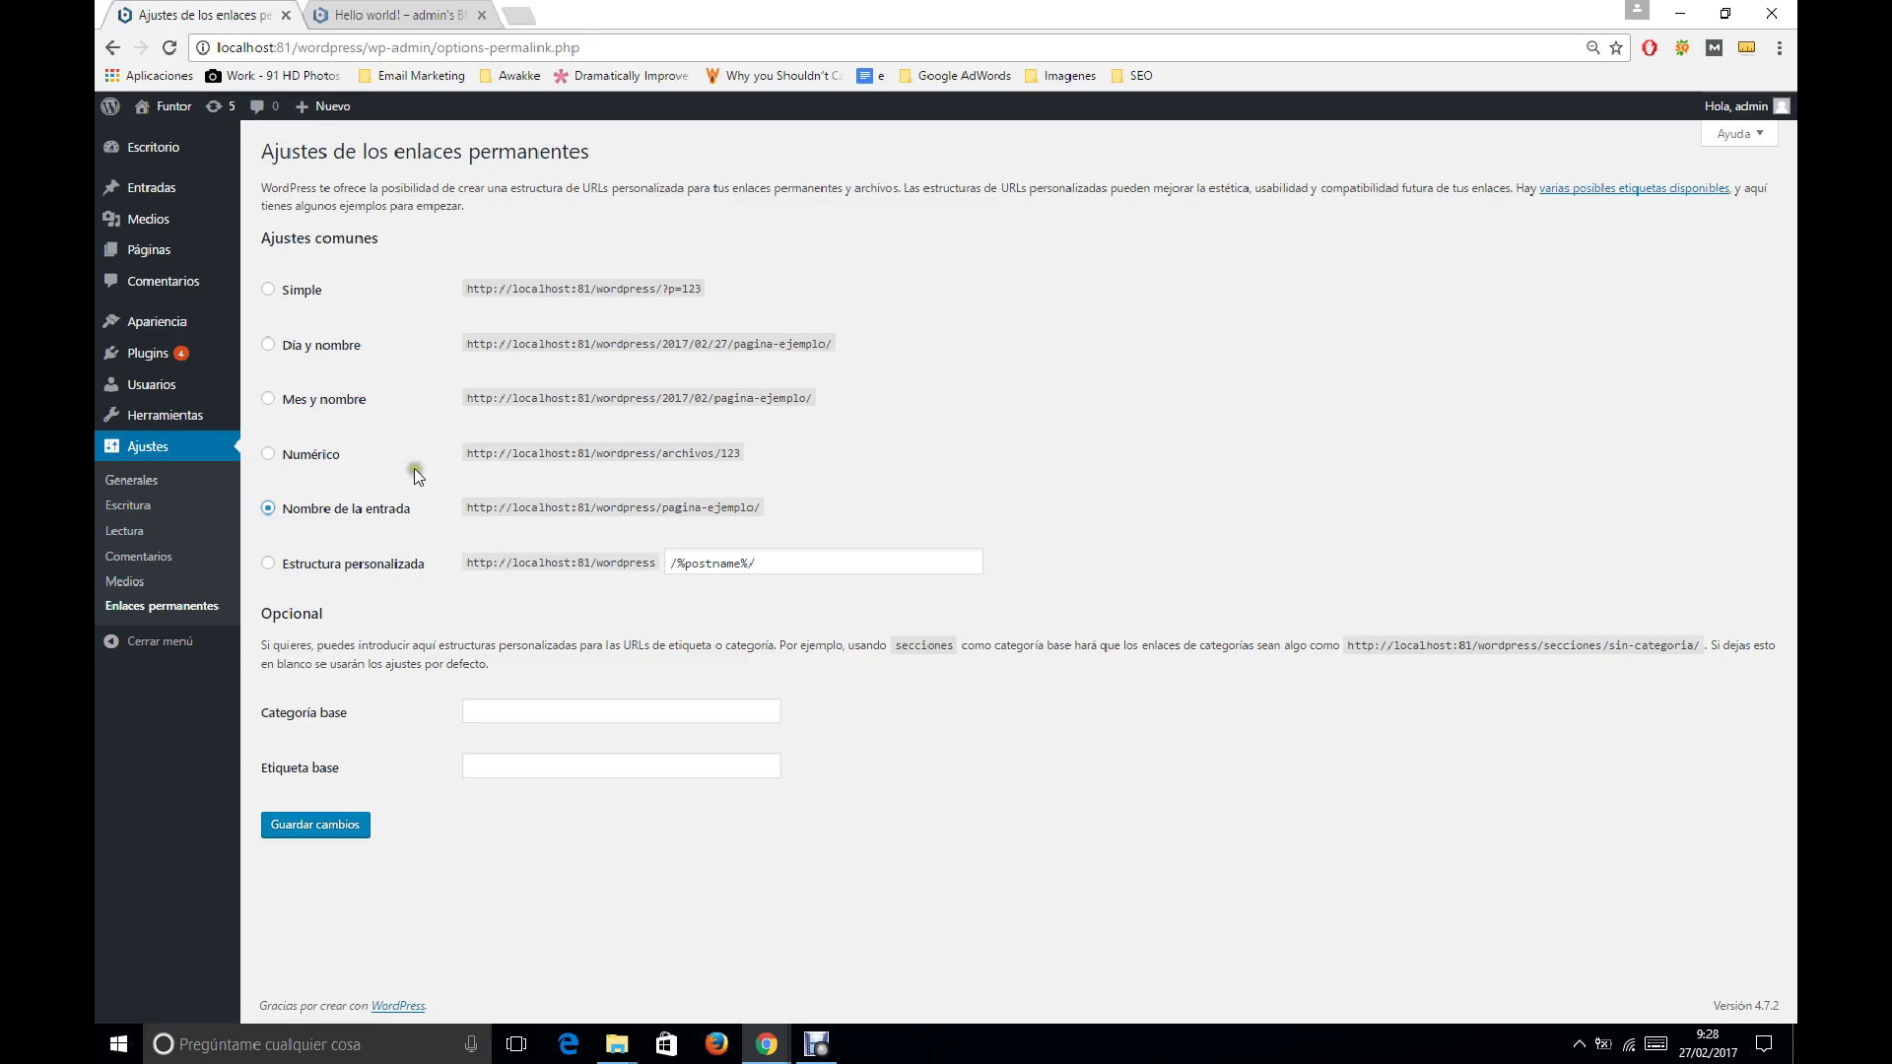
left_click(335, 822)
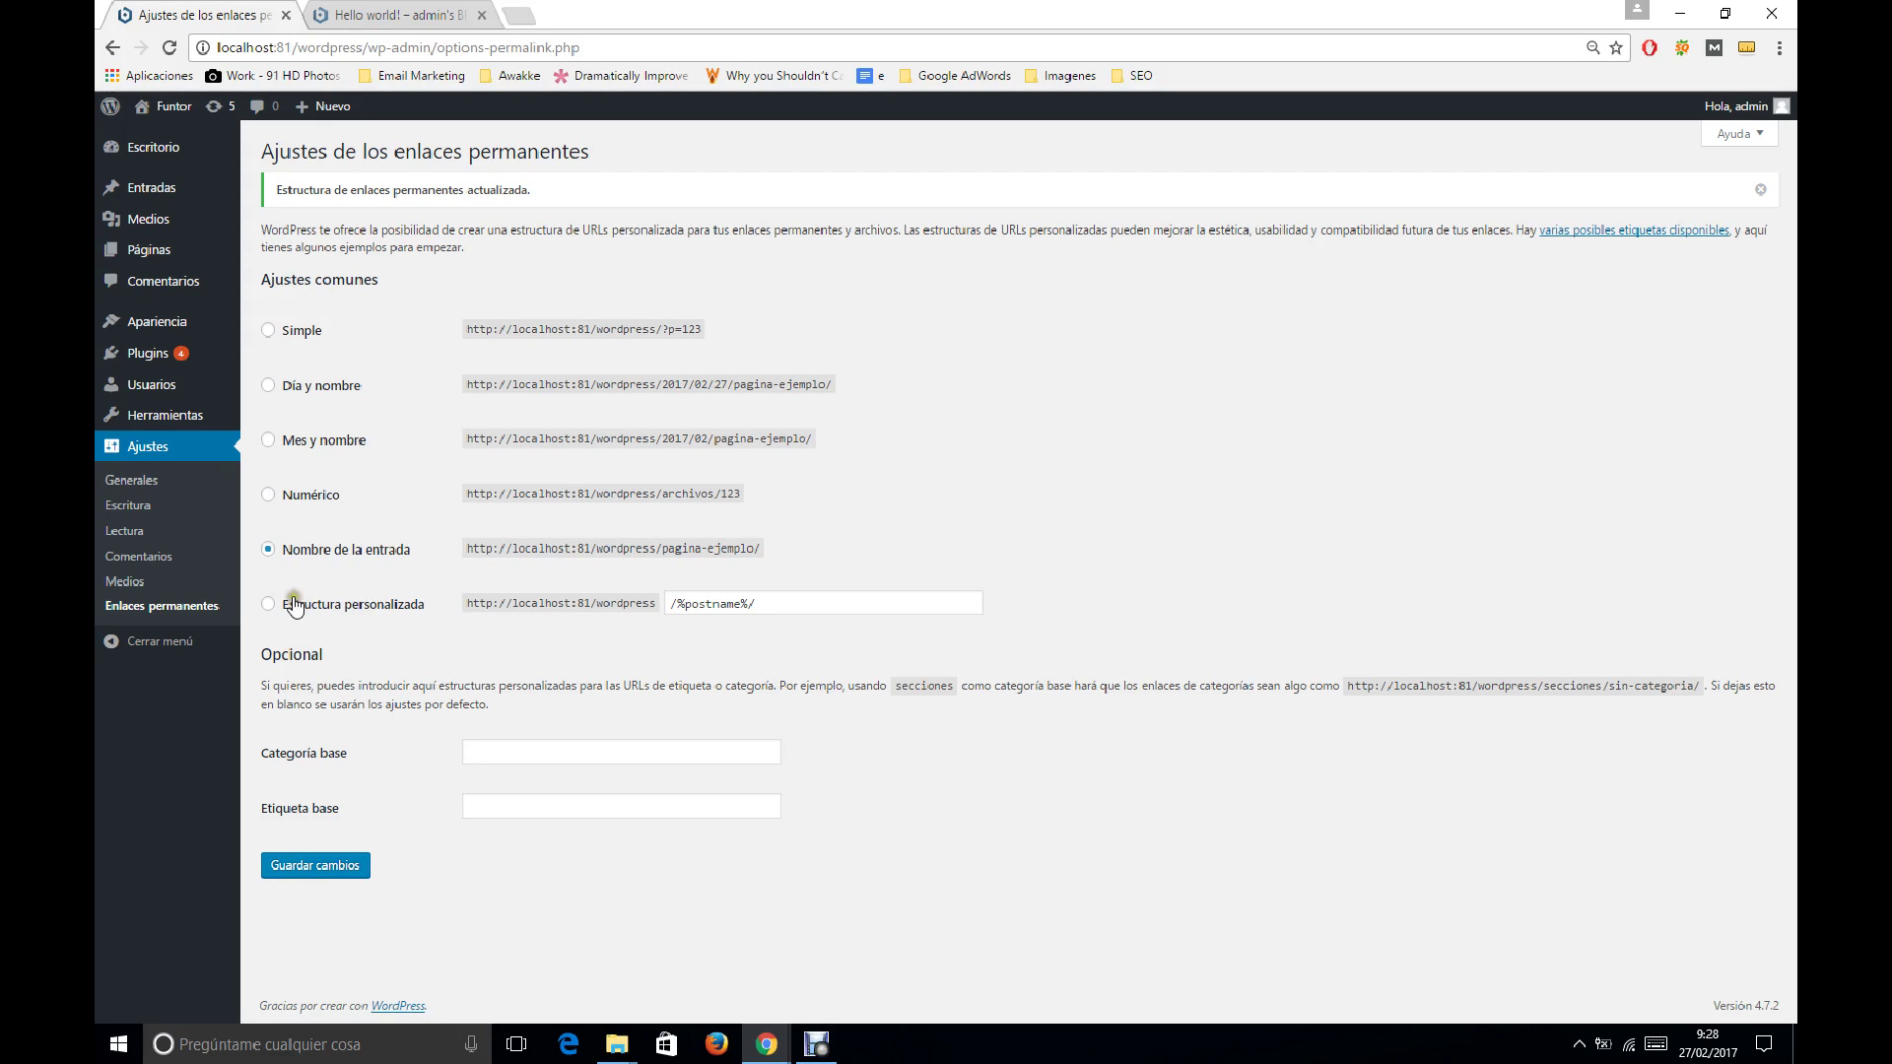
Open the admin's Tu perfil page, then view the Hello world! post tab
mouse_move(187, 385)
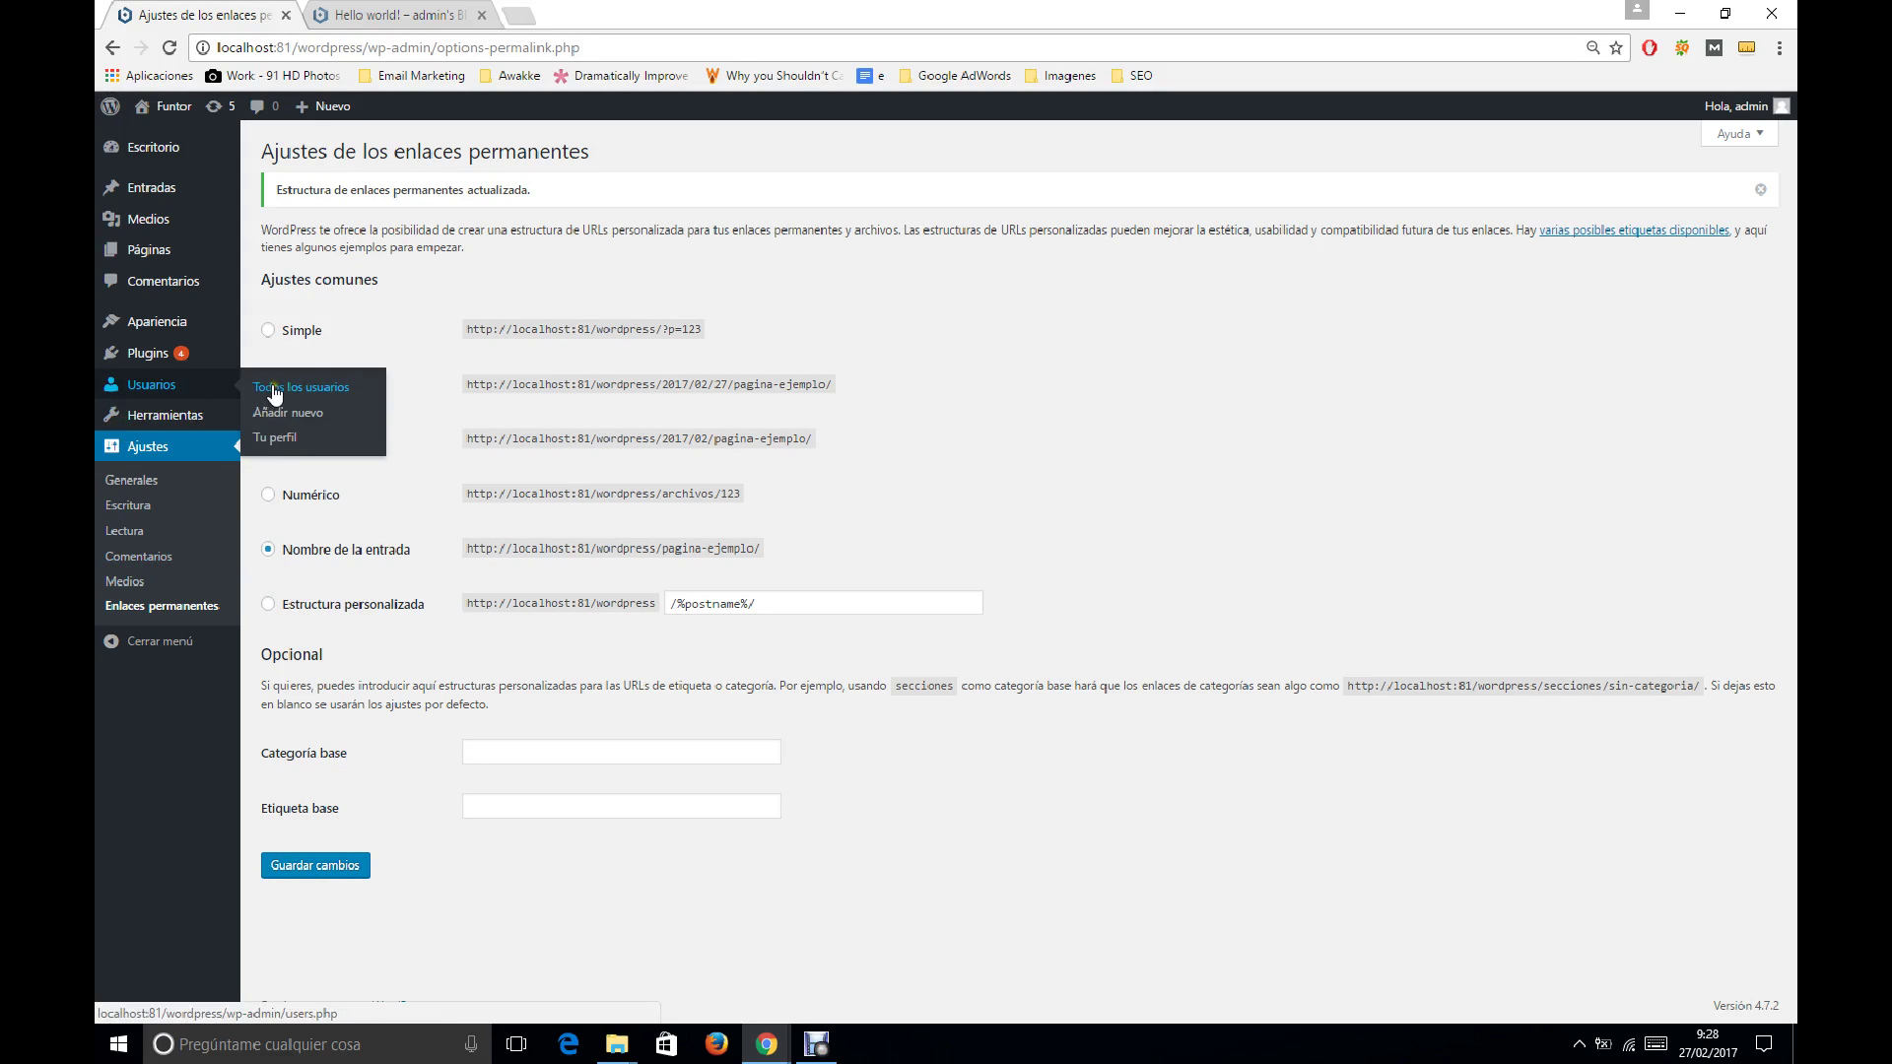
left_click(278, 440)
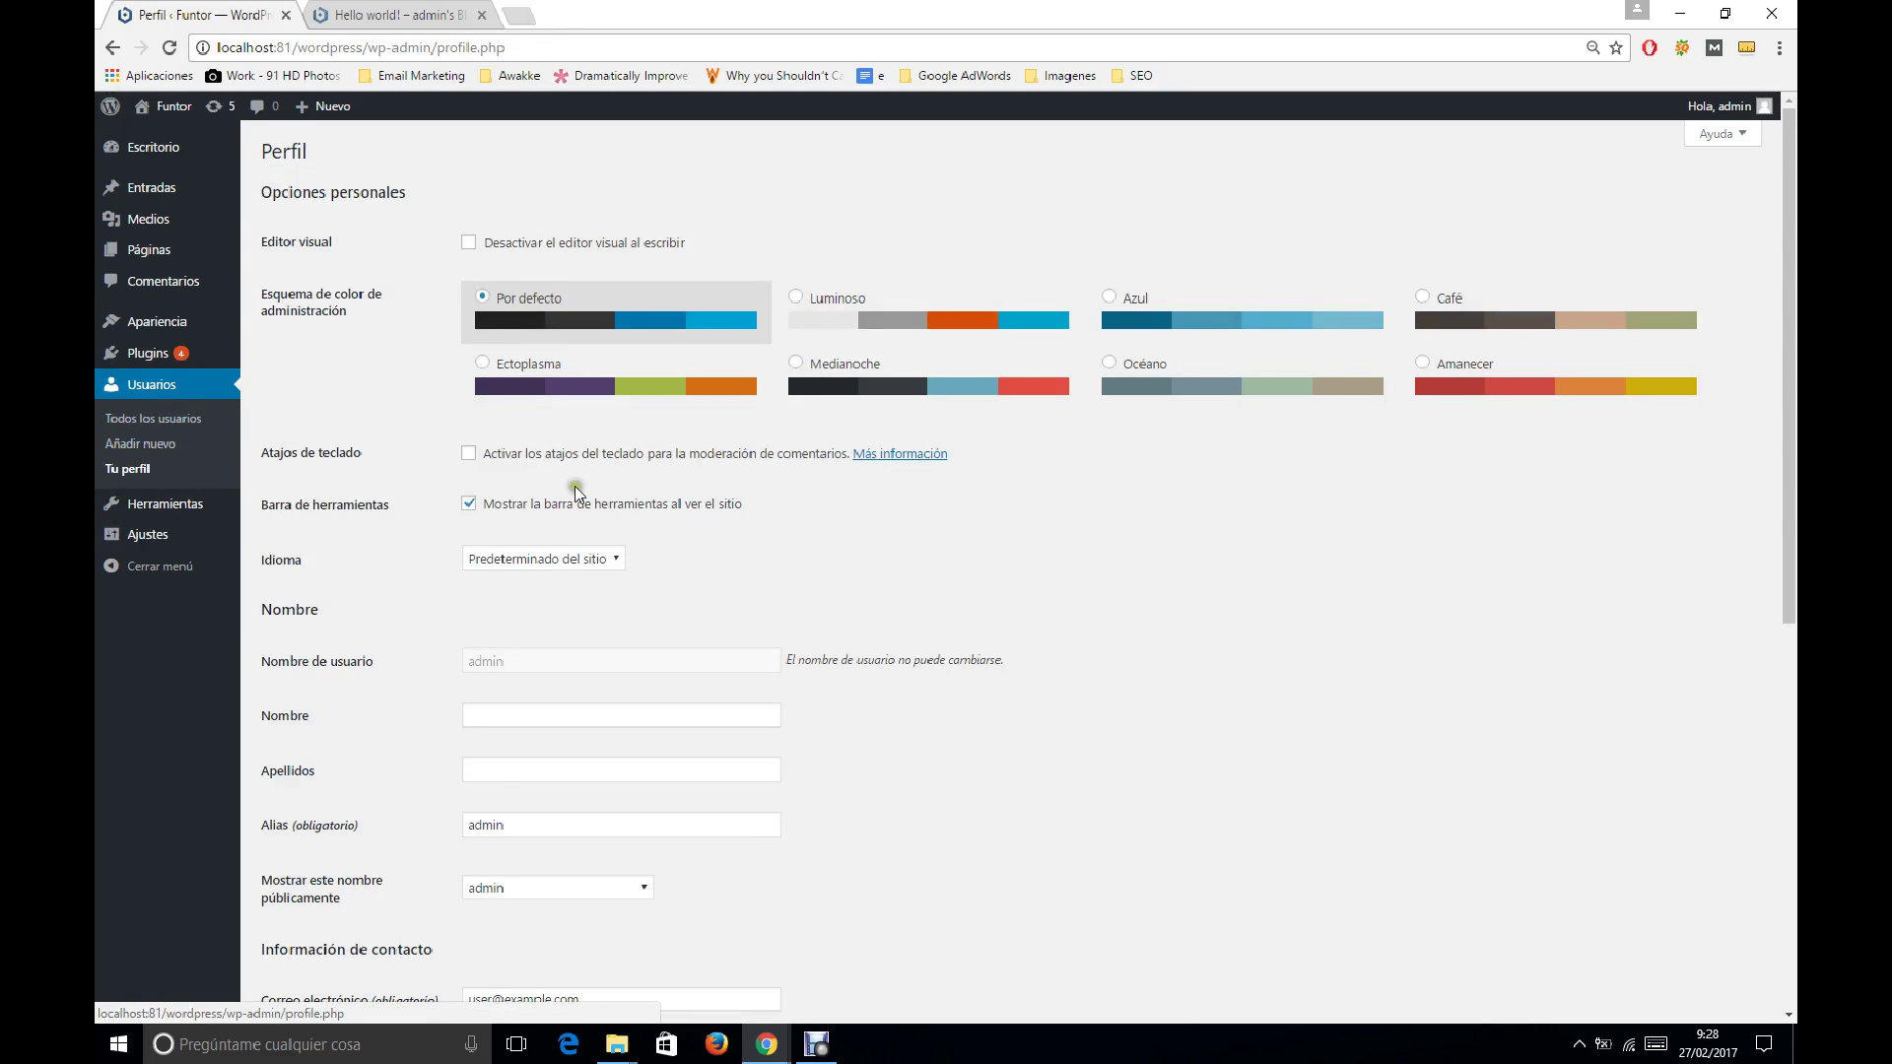
scroll(646, 463, "down", 2)
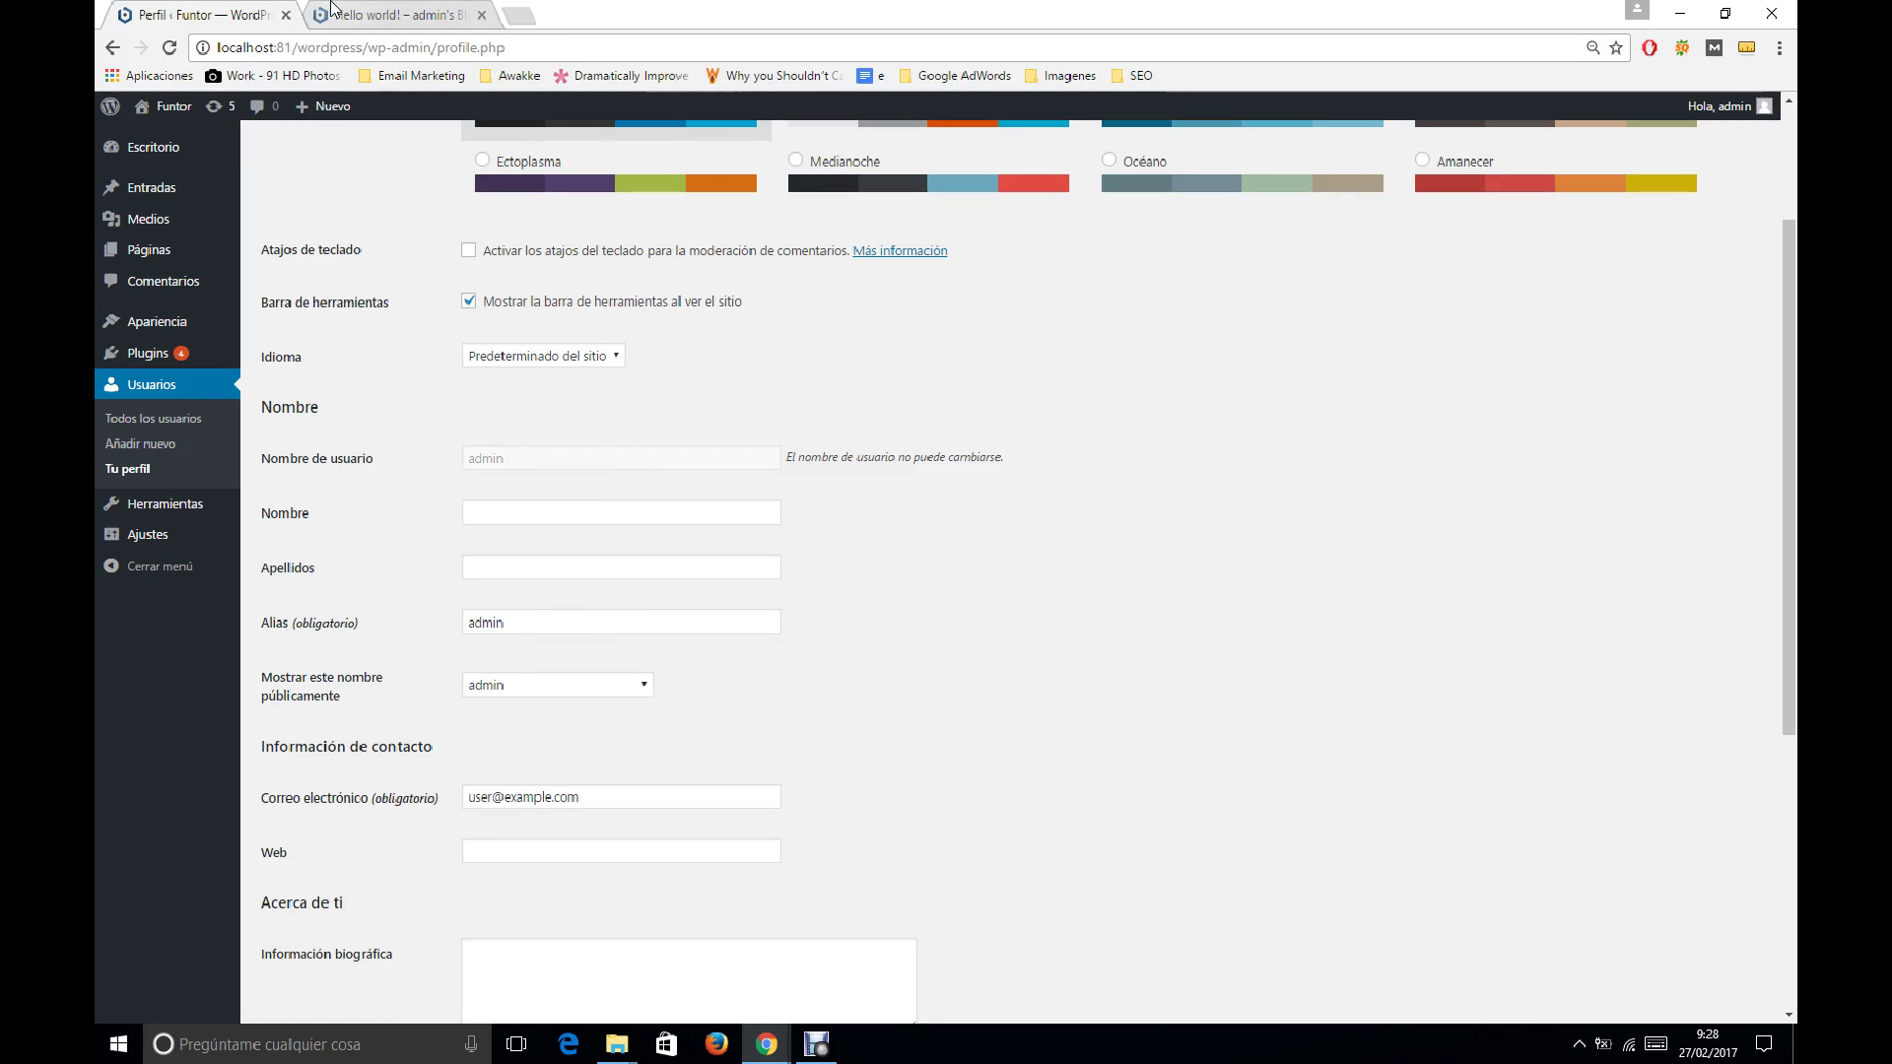
left_click(384, 14)
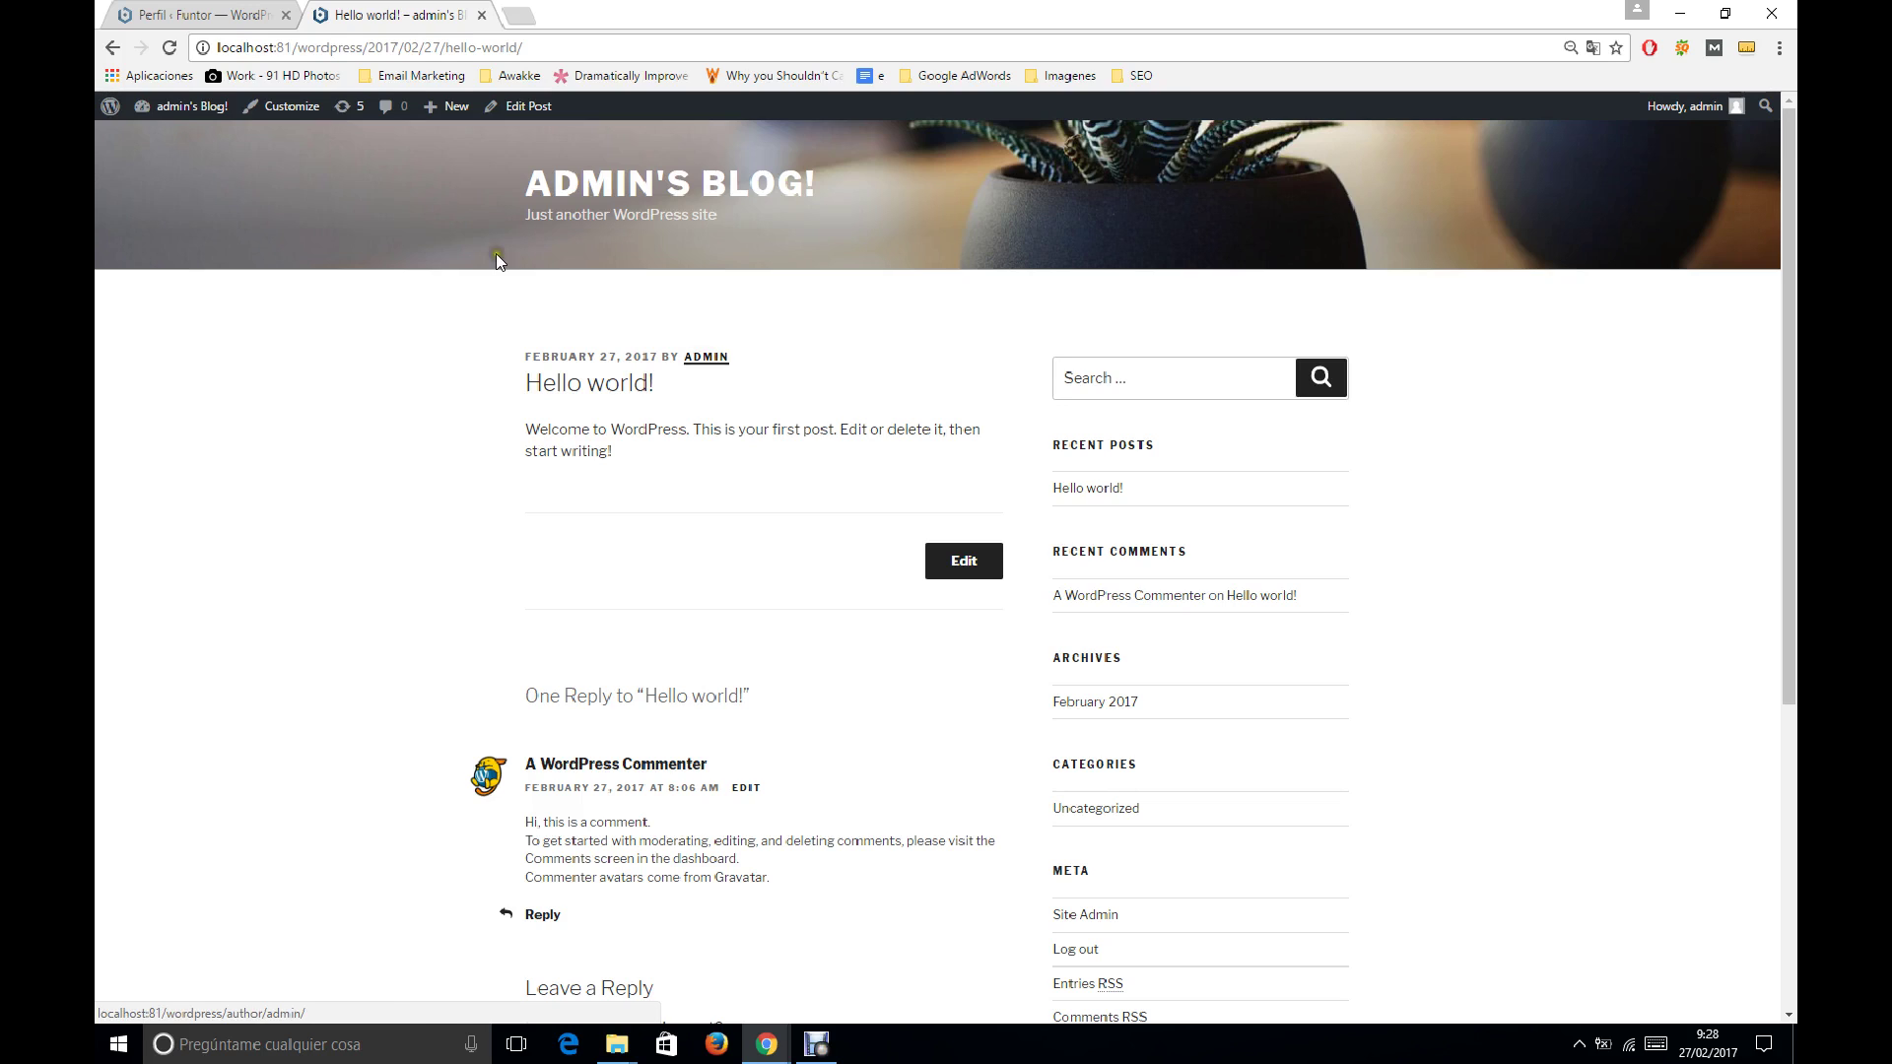
Set the profile alias to 'funtor', display funtor publicly, and update the profile
left_click(204, 14)
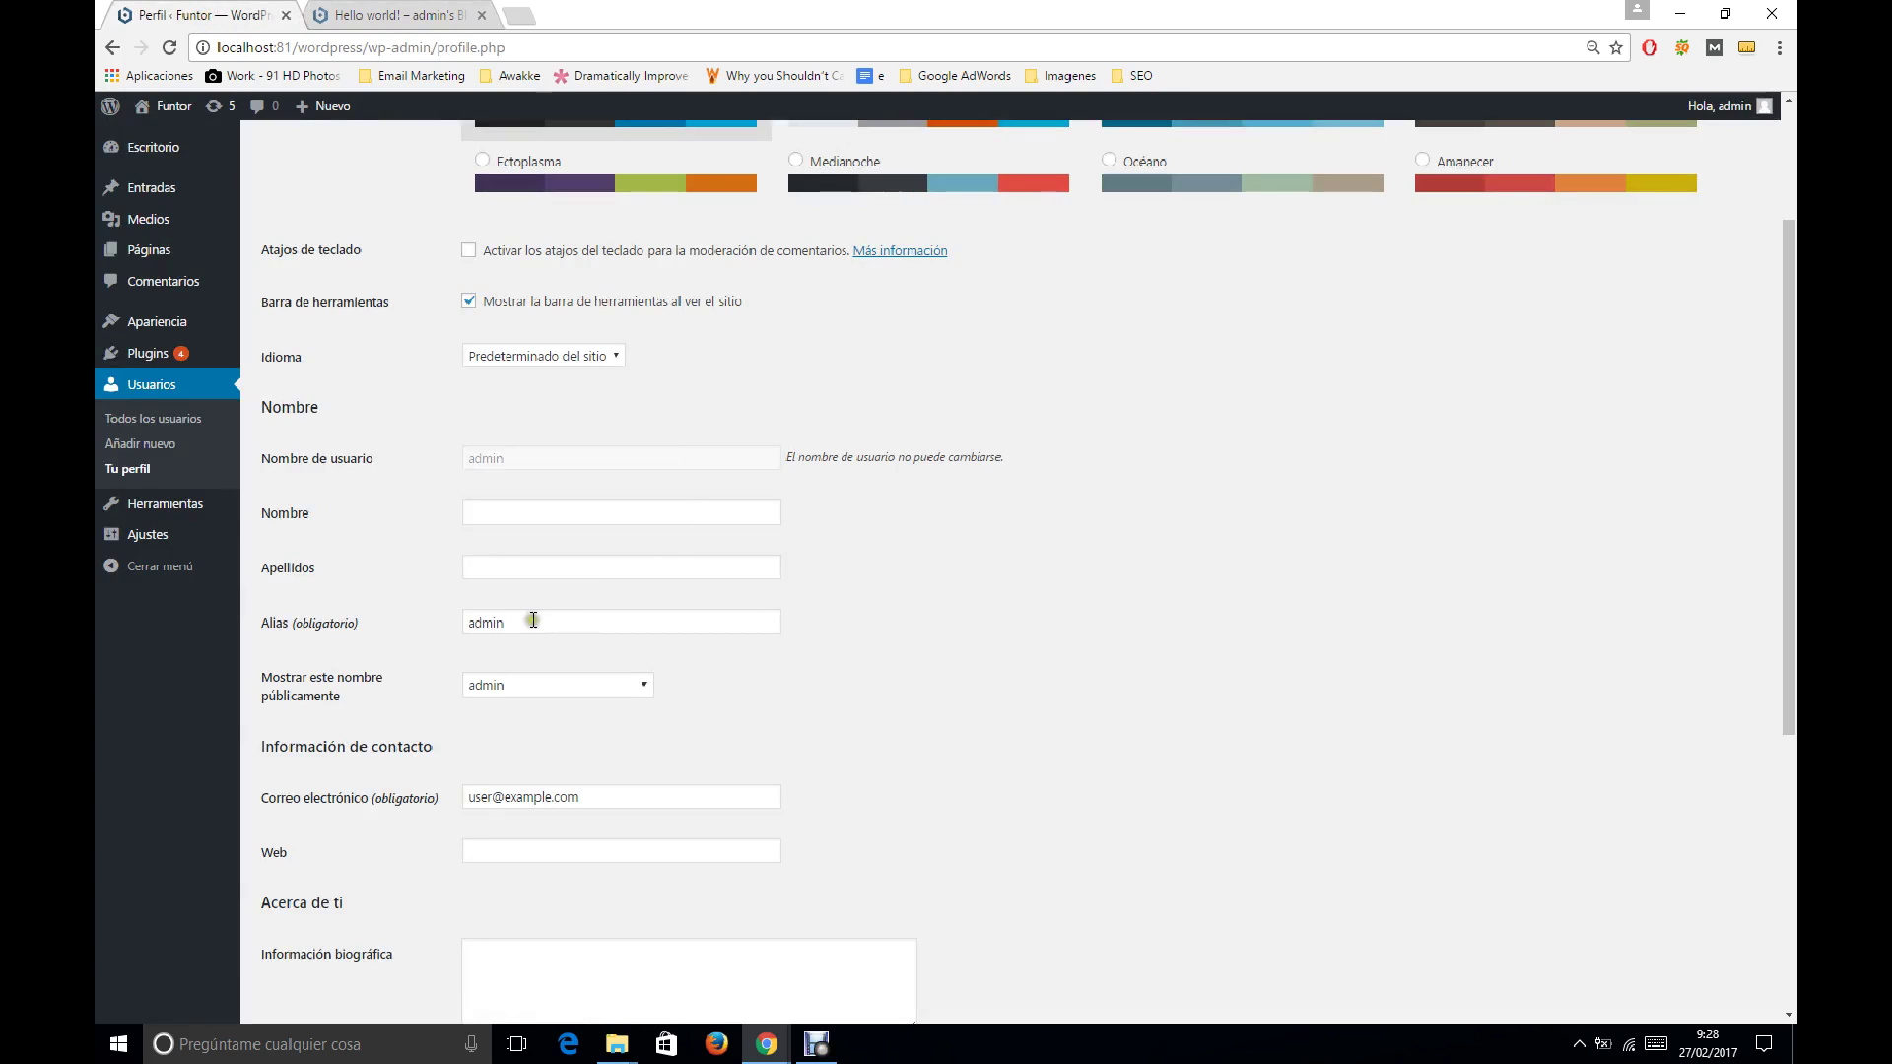
left_click_drag(532, 618, 366, 652)
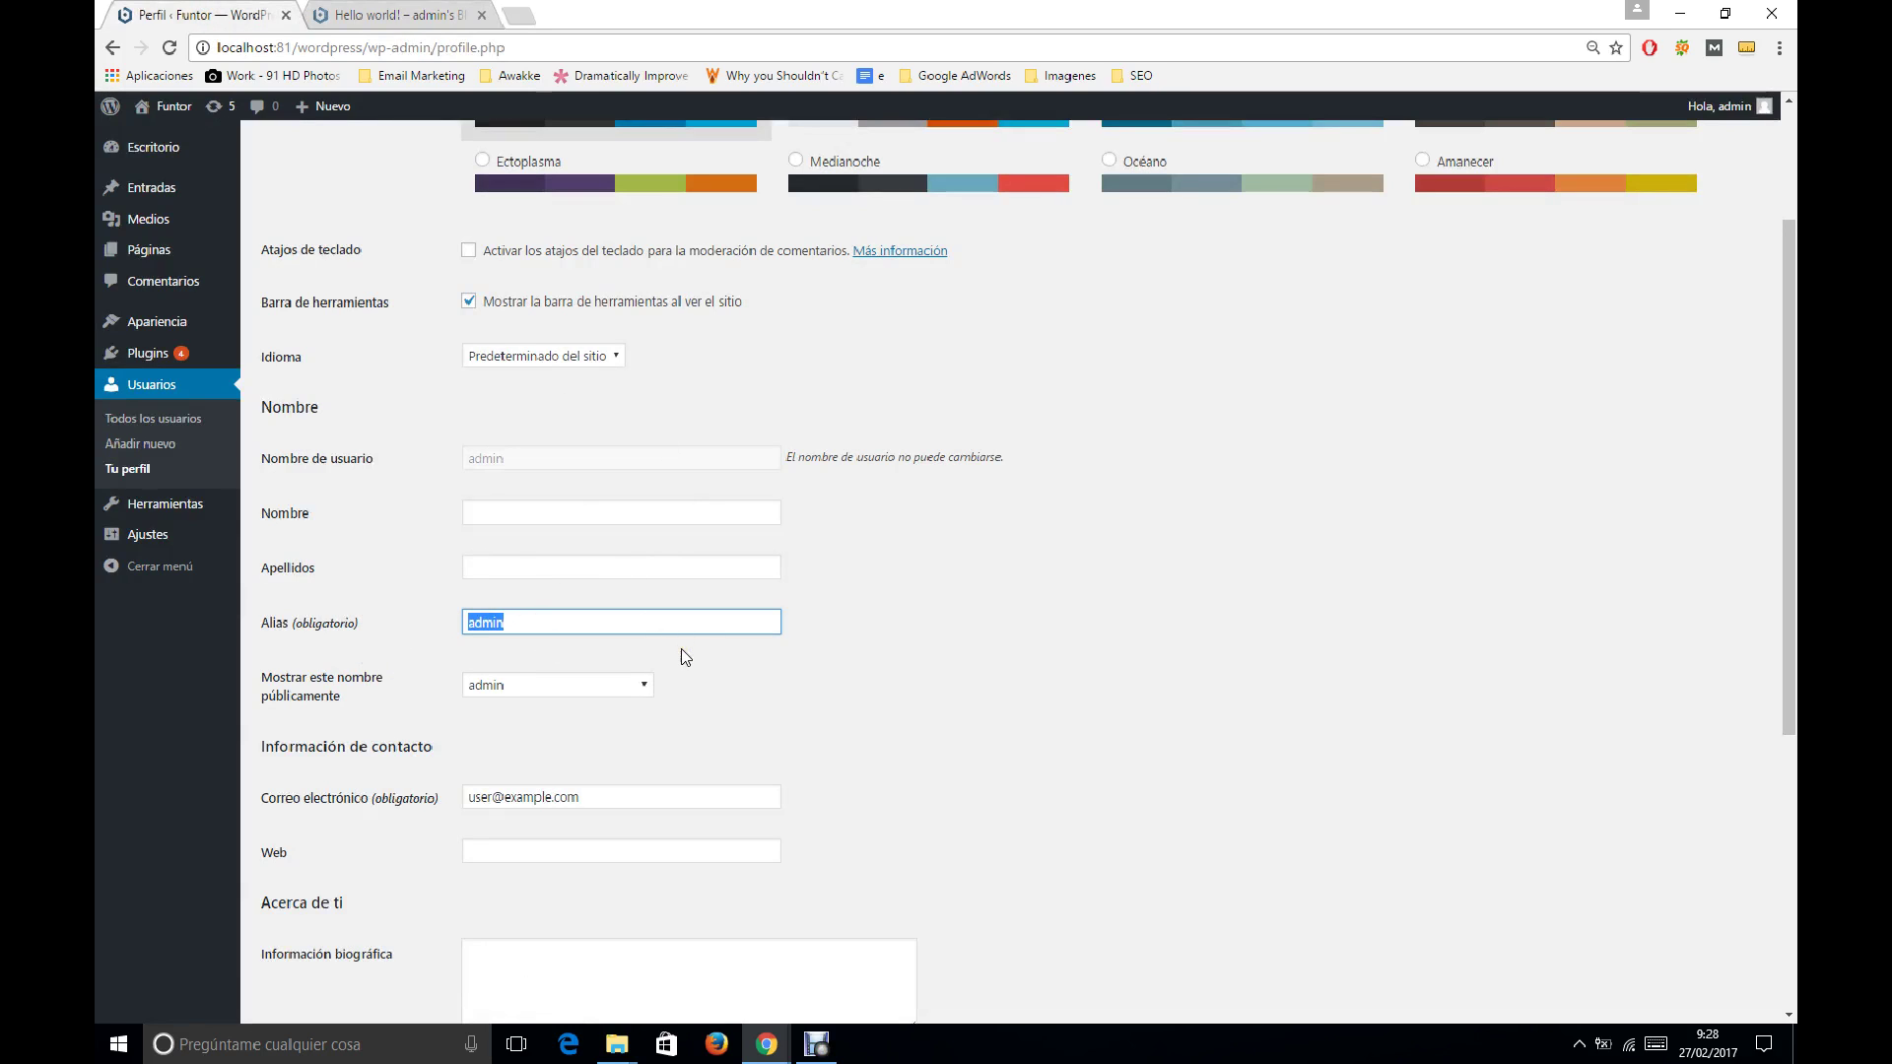
type("funtor")
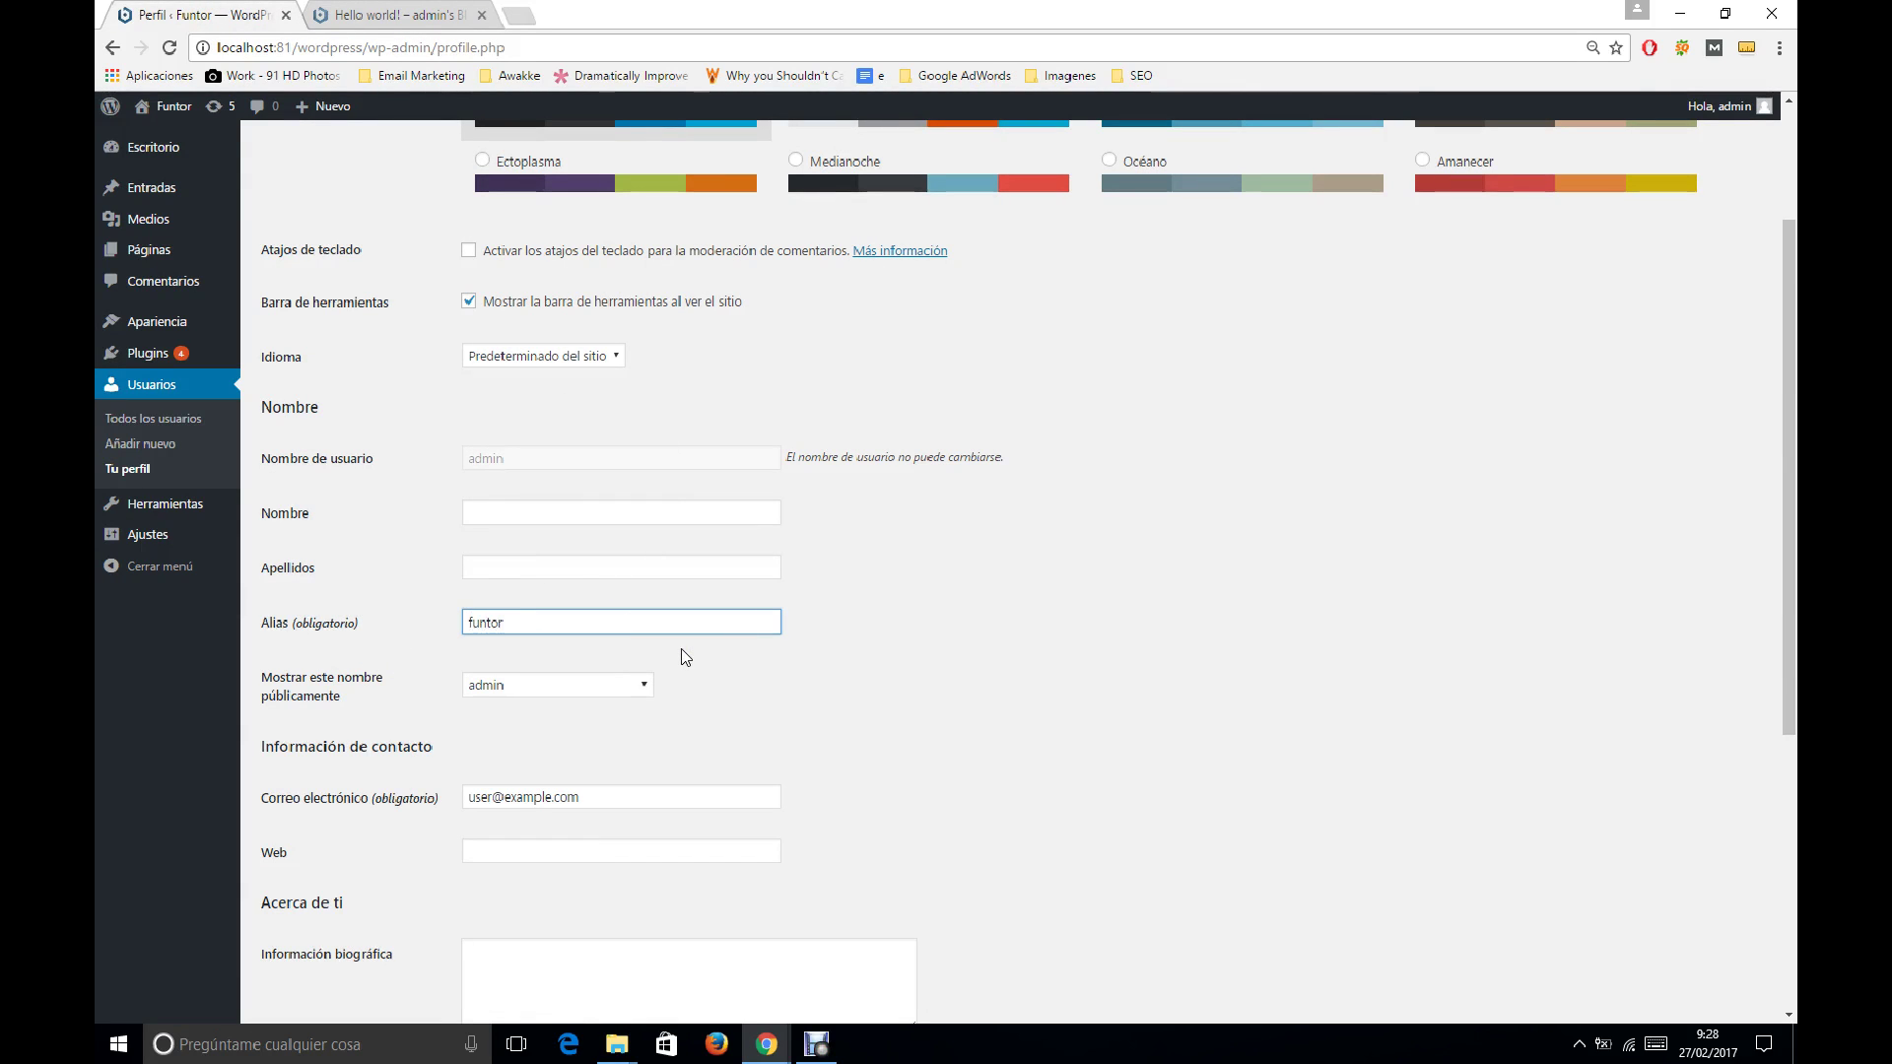
key("Tab")
left_click(613, 684)
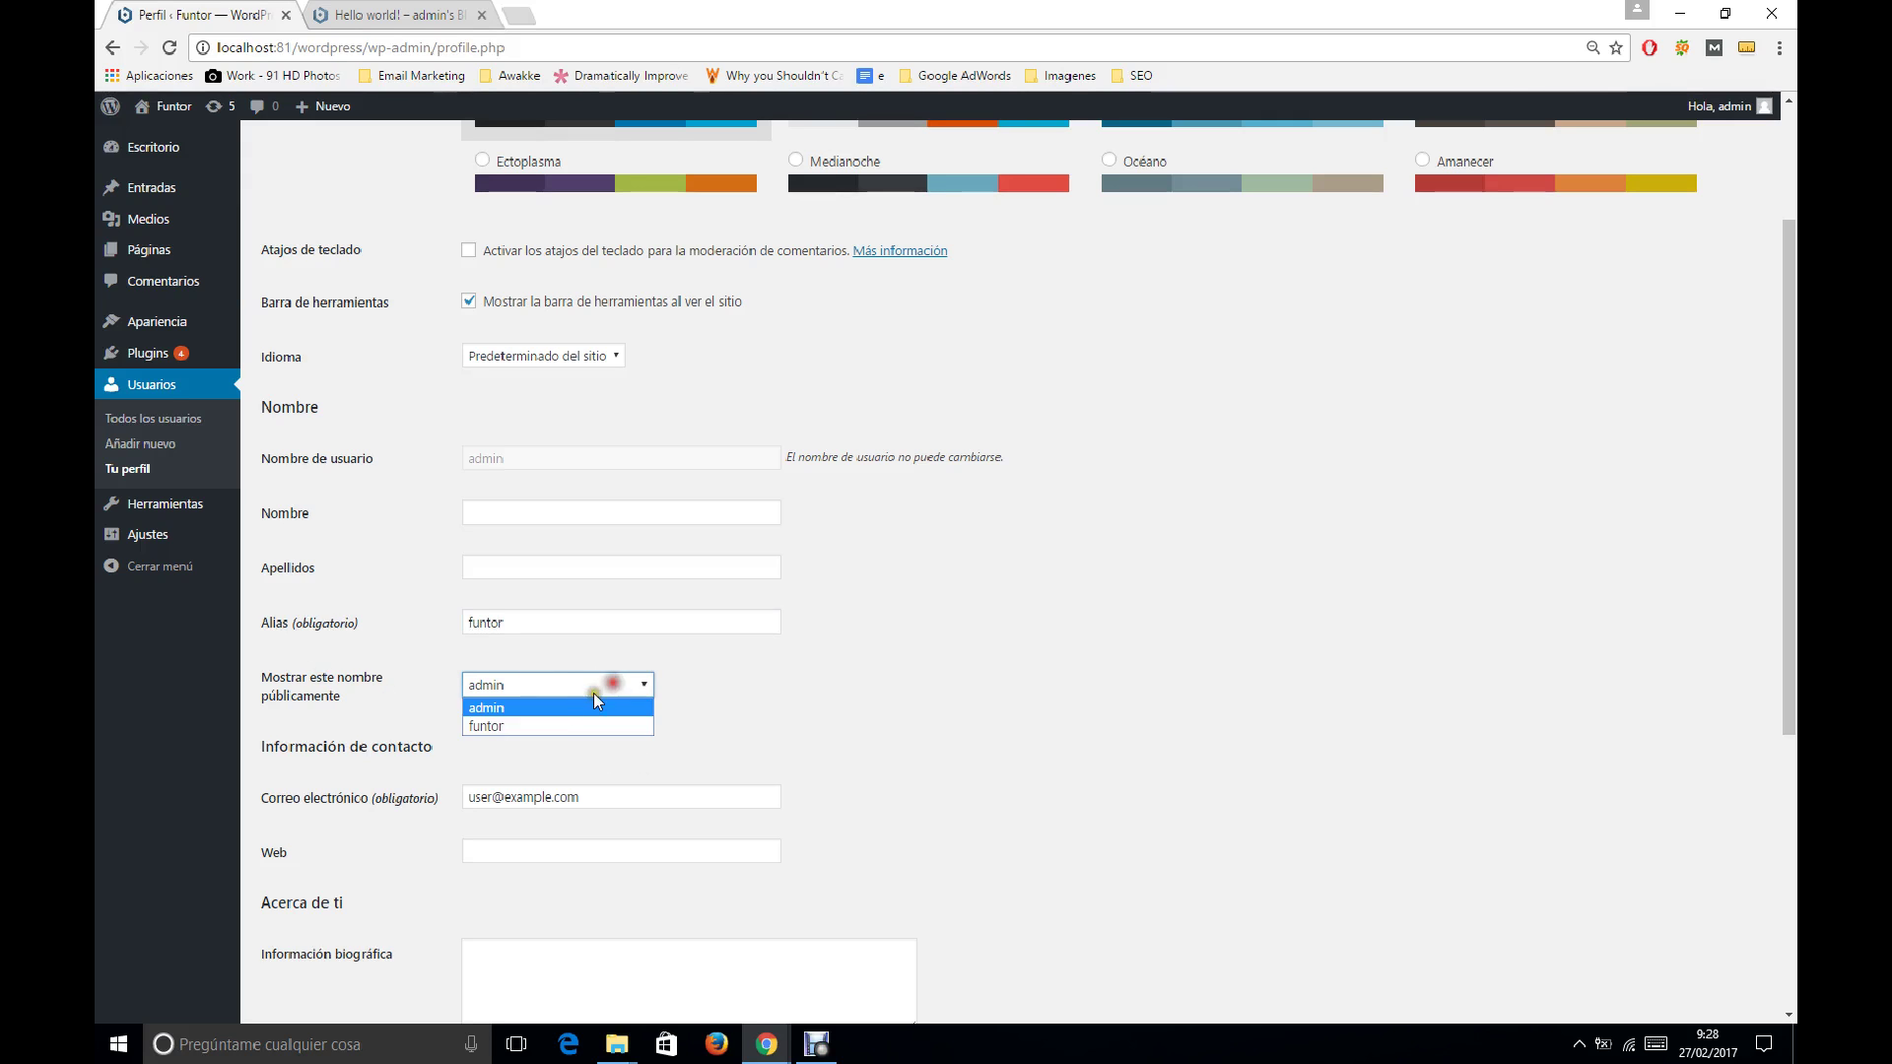
left_click(532, 725)
scroll(664, 687, "down", 2)
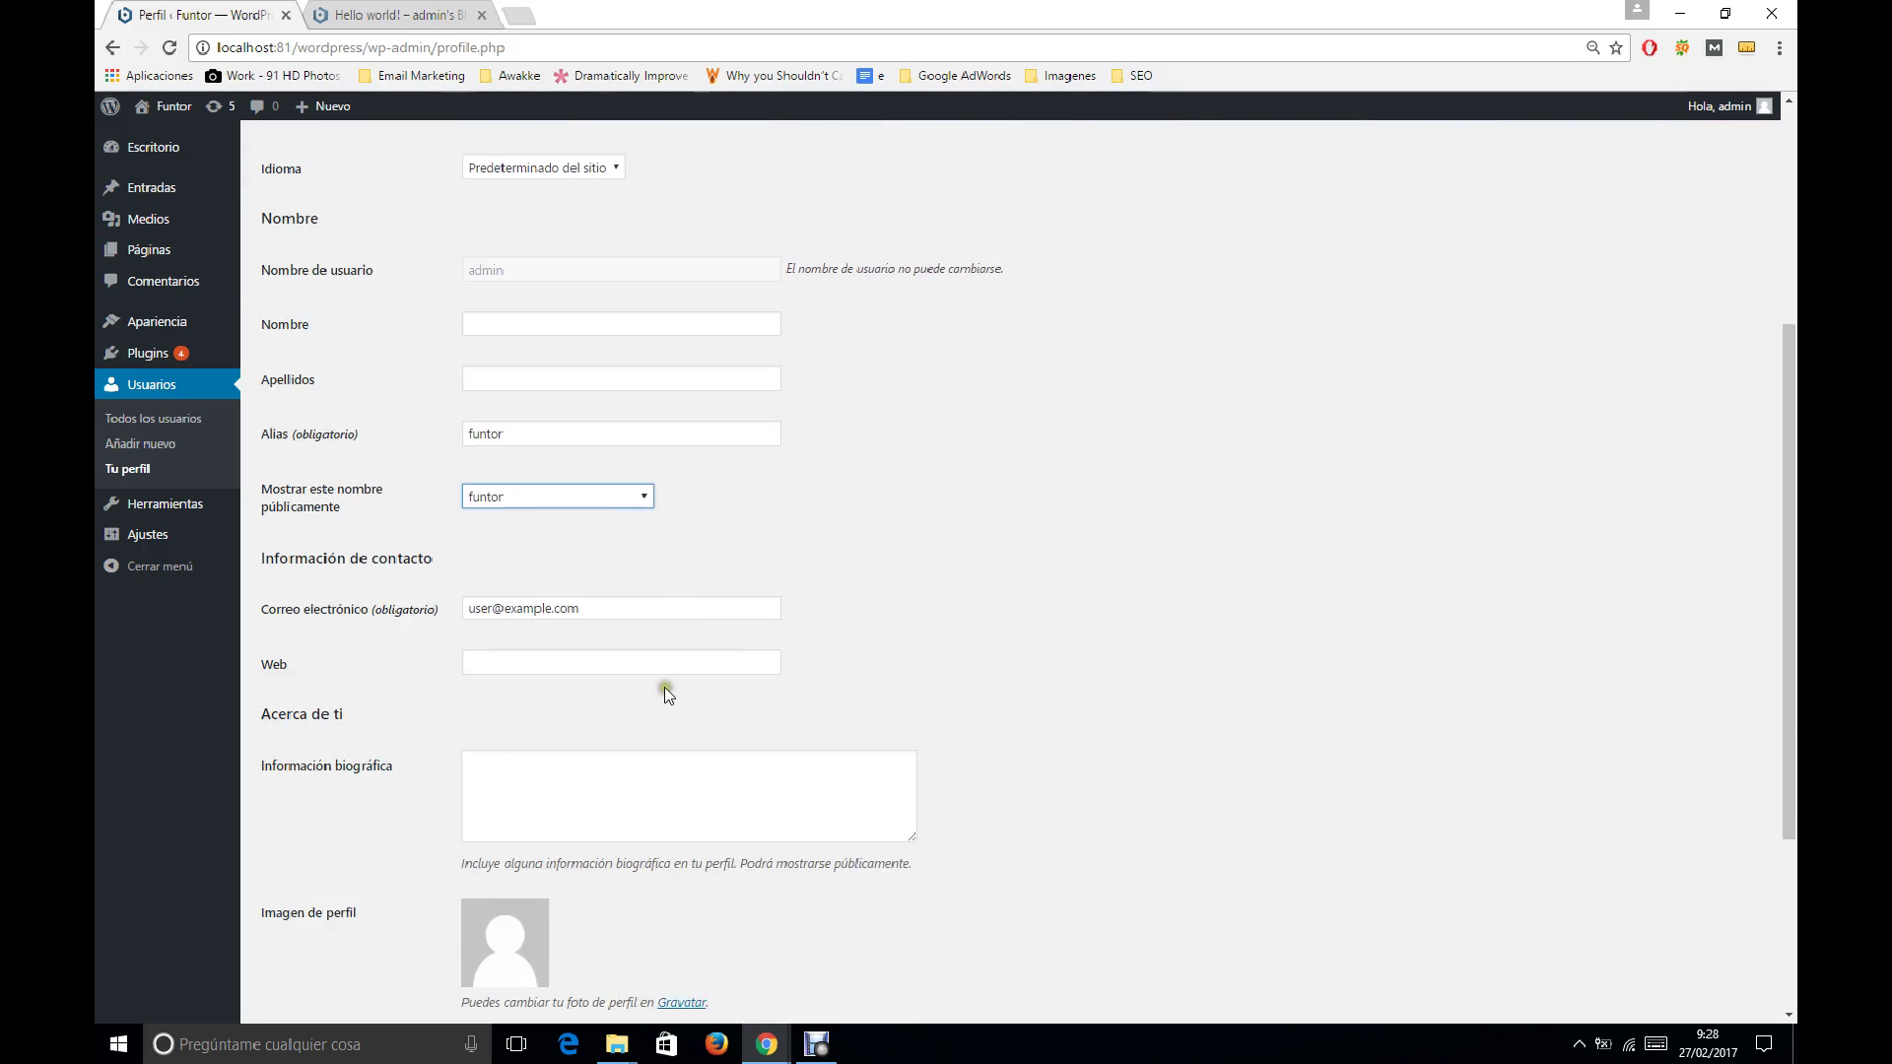
scroll(664, 688, "down", 3)
left_click(330, 928)
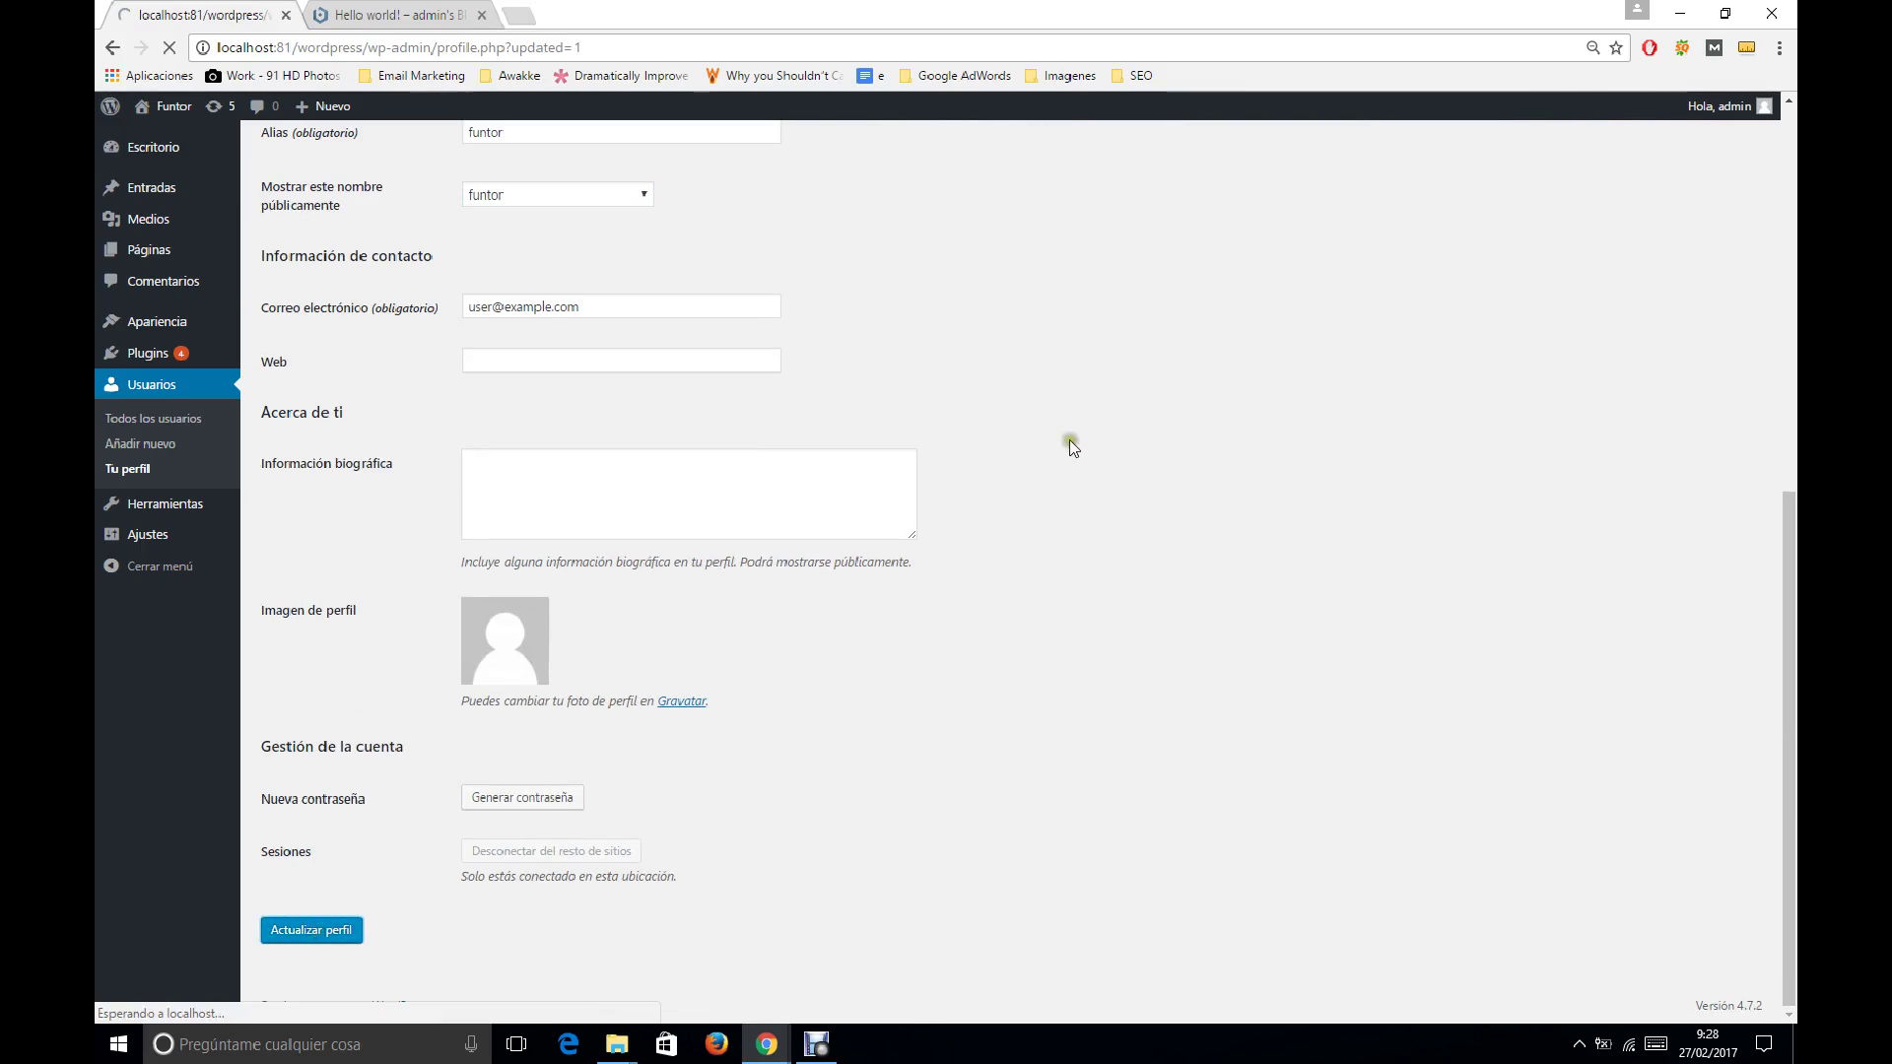
Reload the site and open the Hello world! post via the home page, now credited to FUNTOR
left_click(404, 14)
left_click(434, 46)
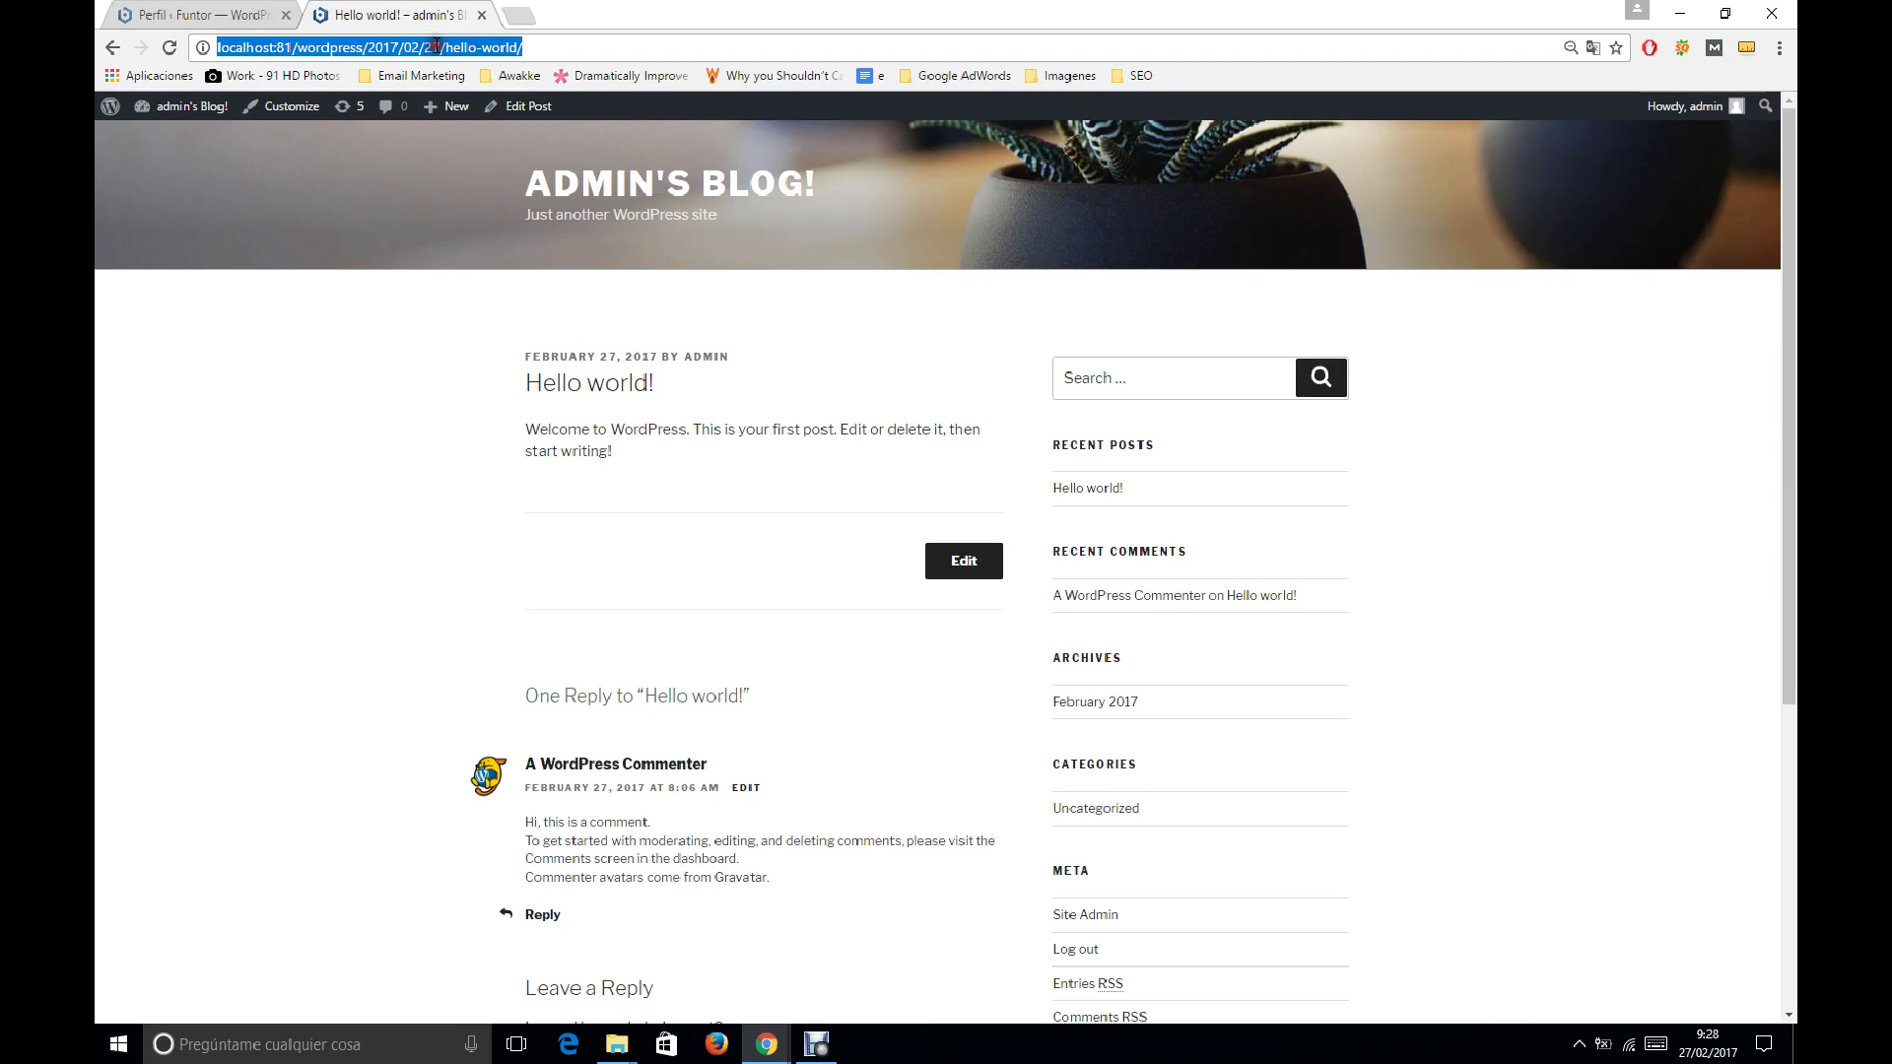
key("Return")
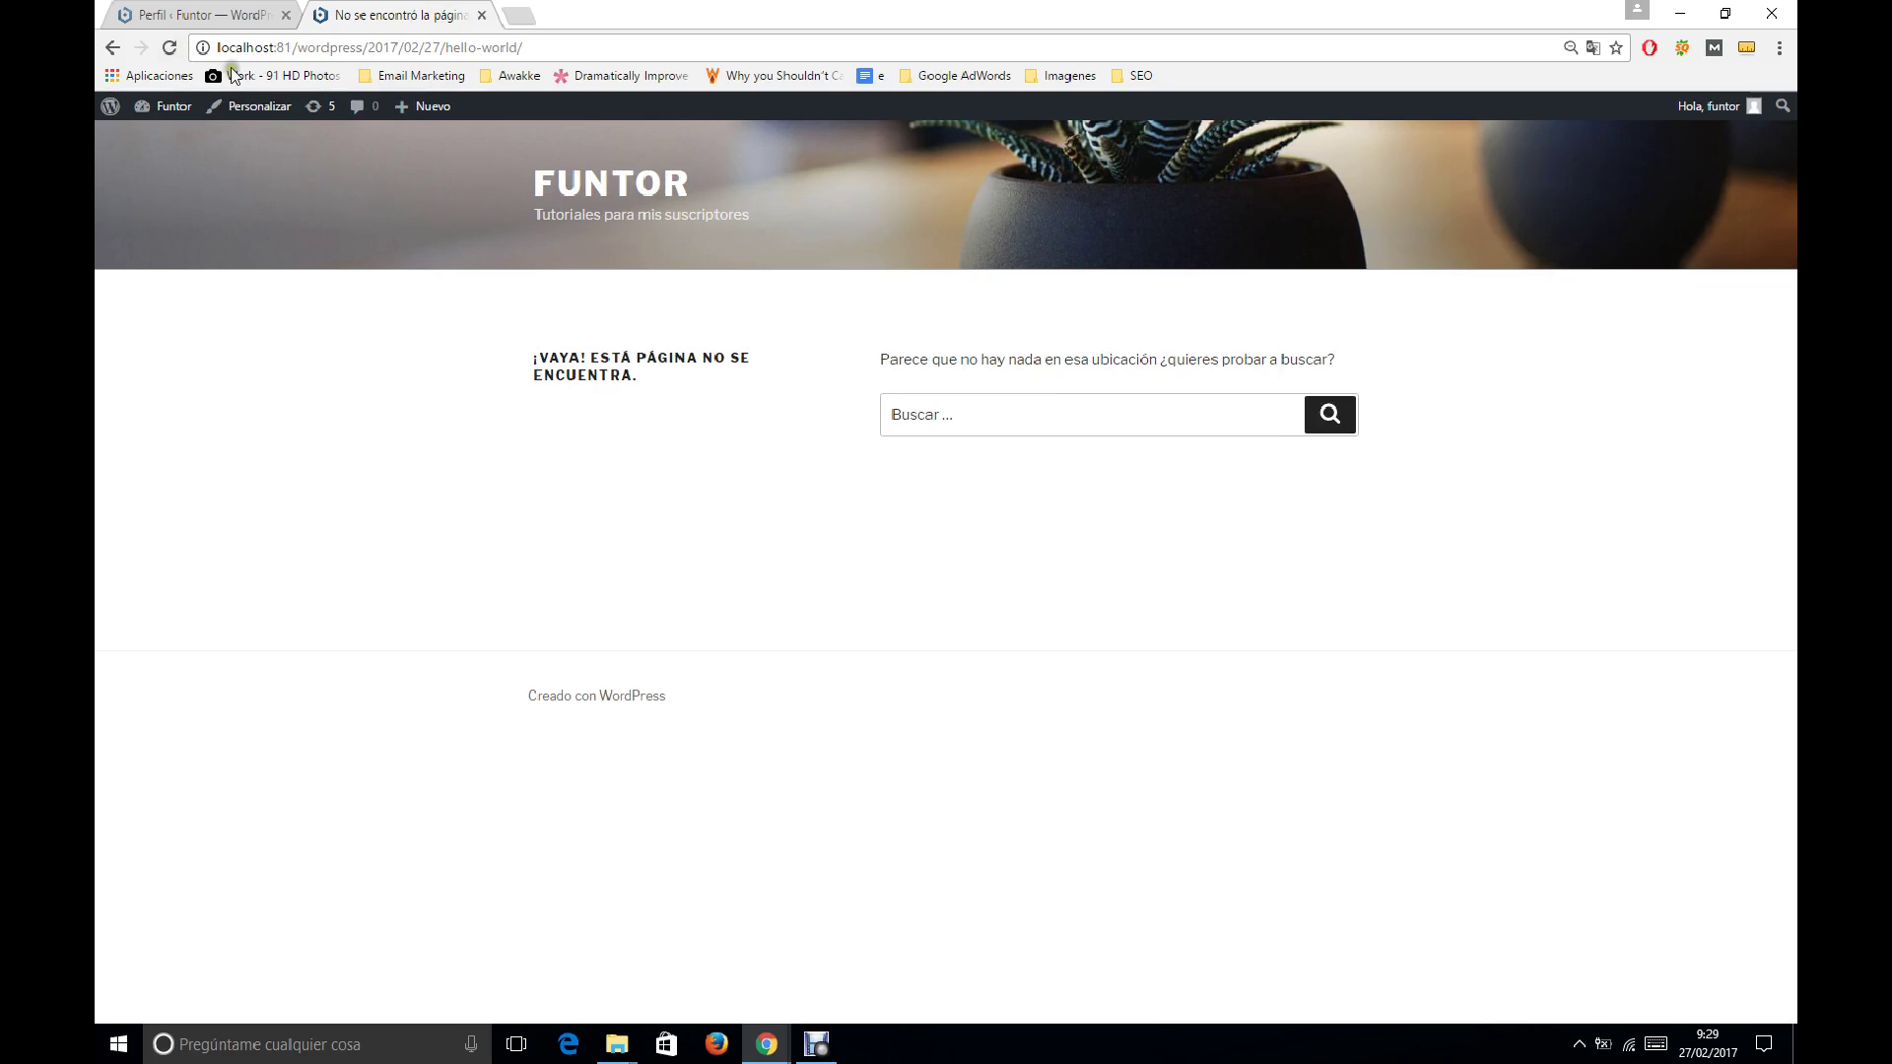
left_click(611, 183)
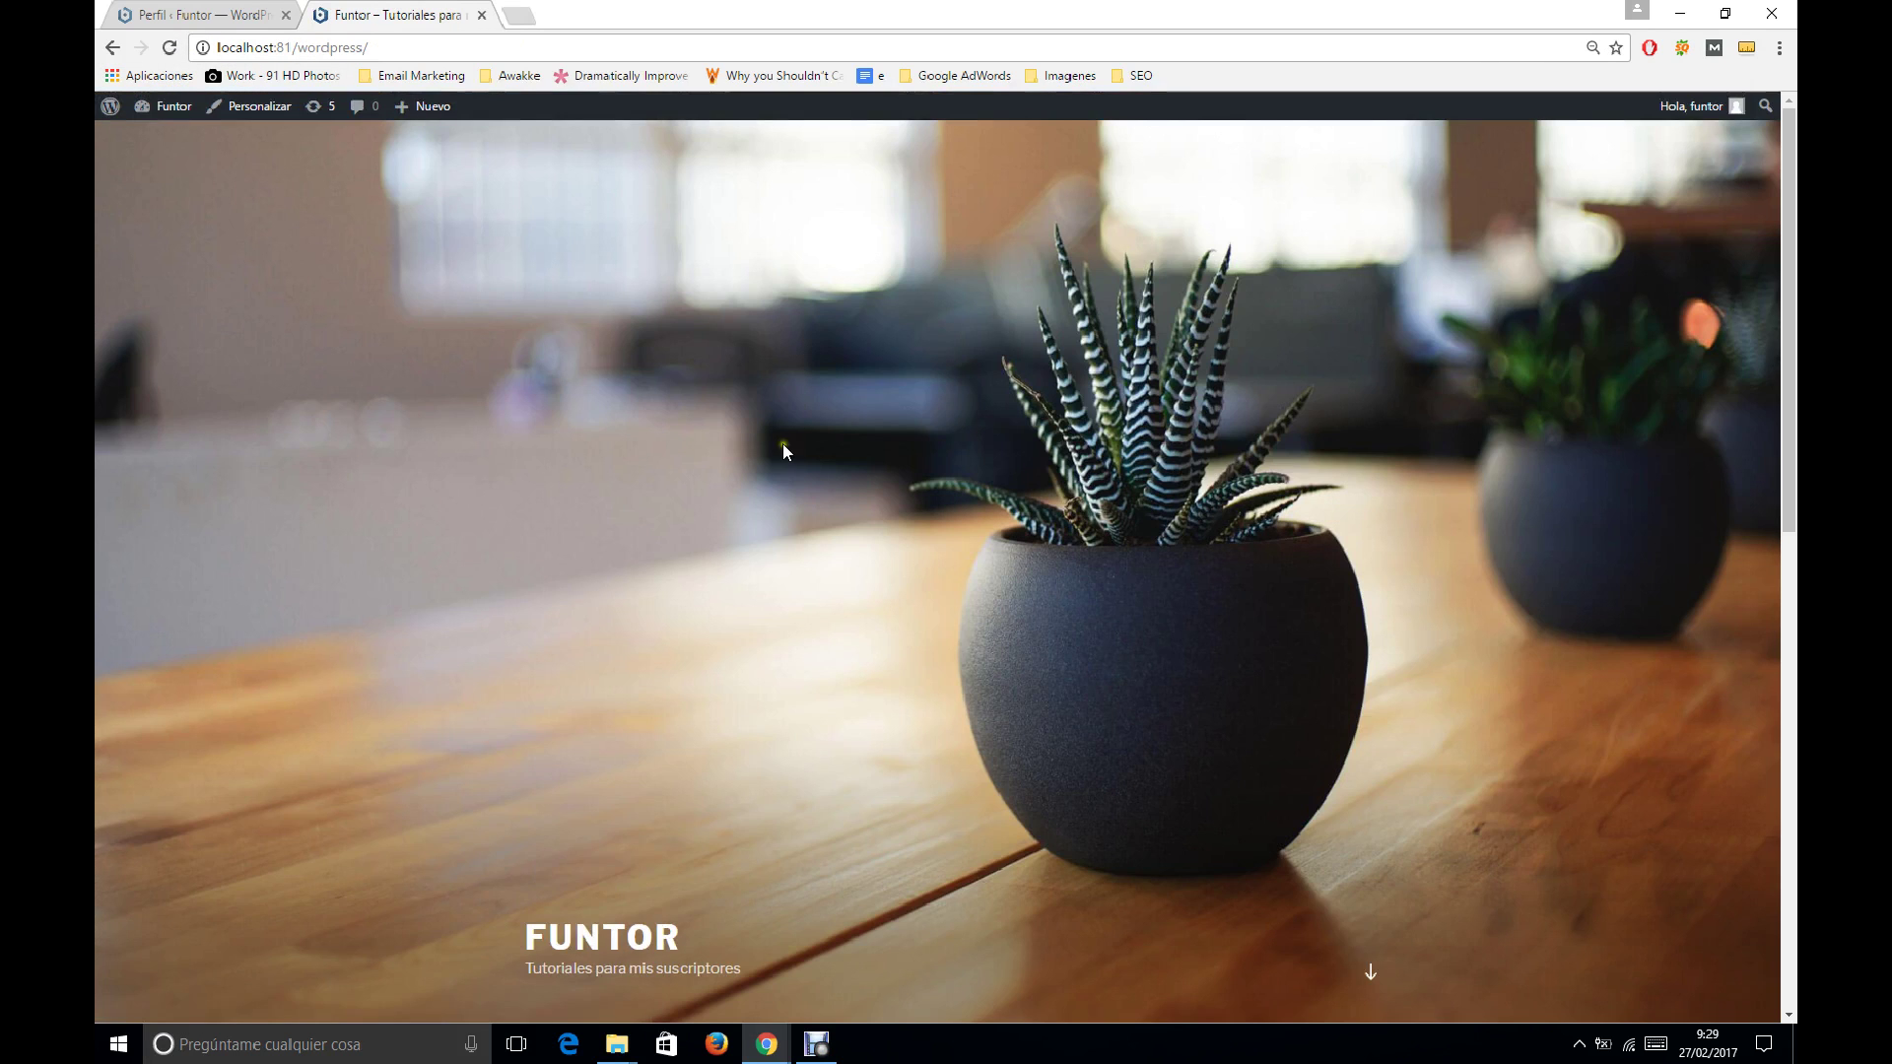
scroll(725, 665, "down", 9)
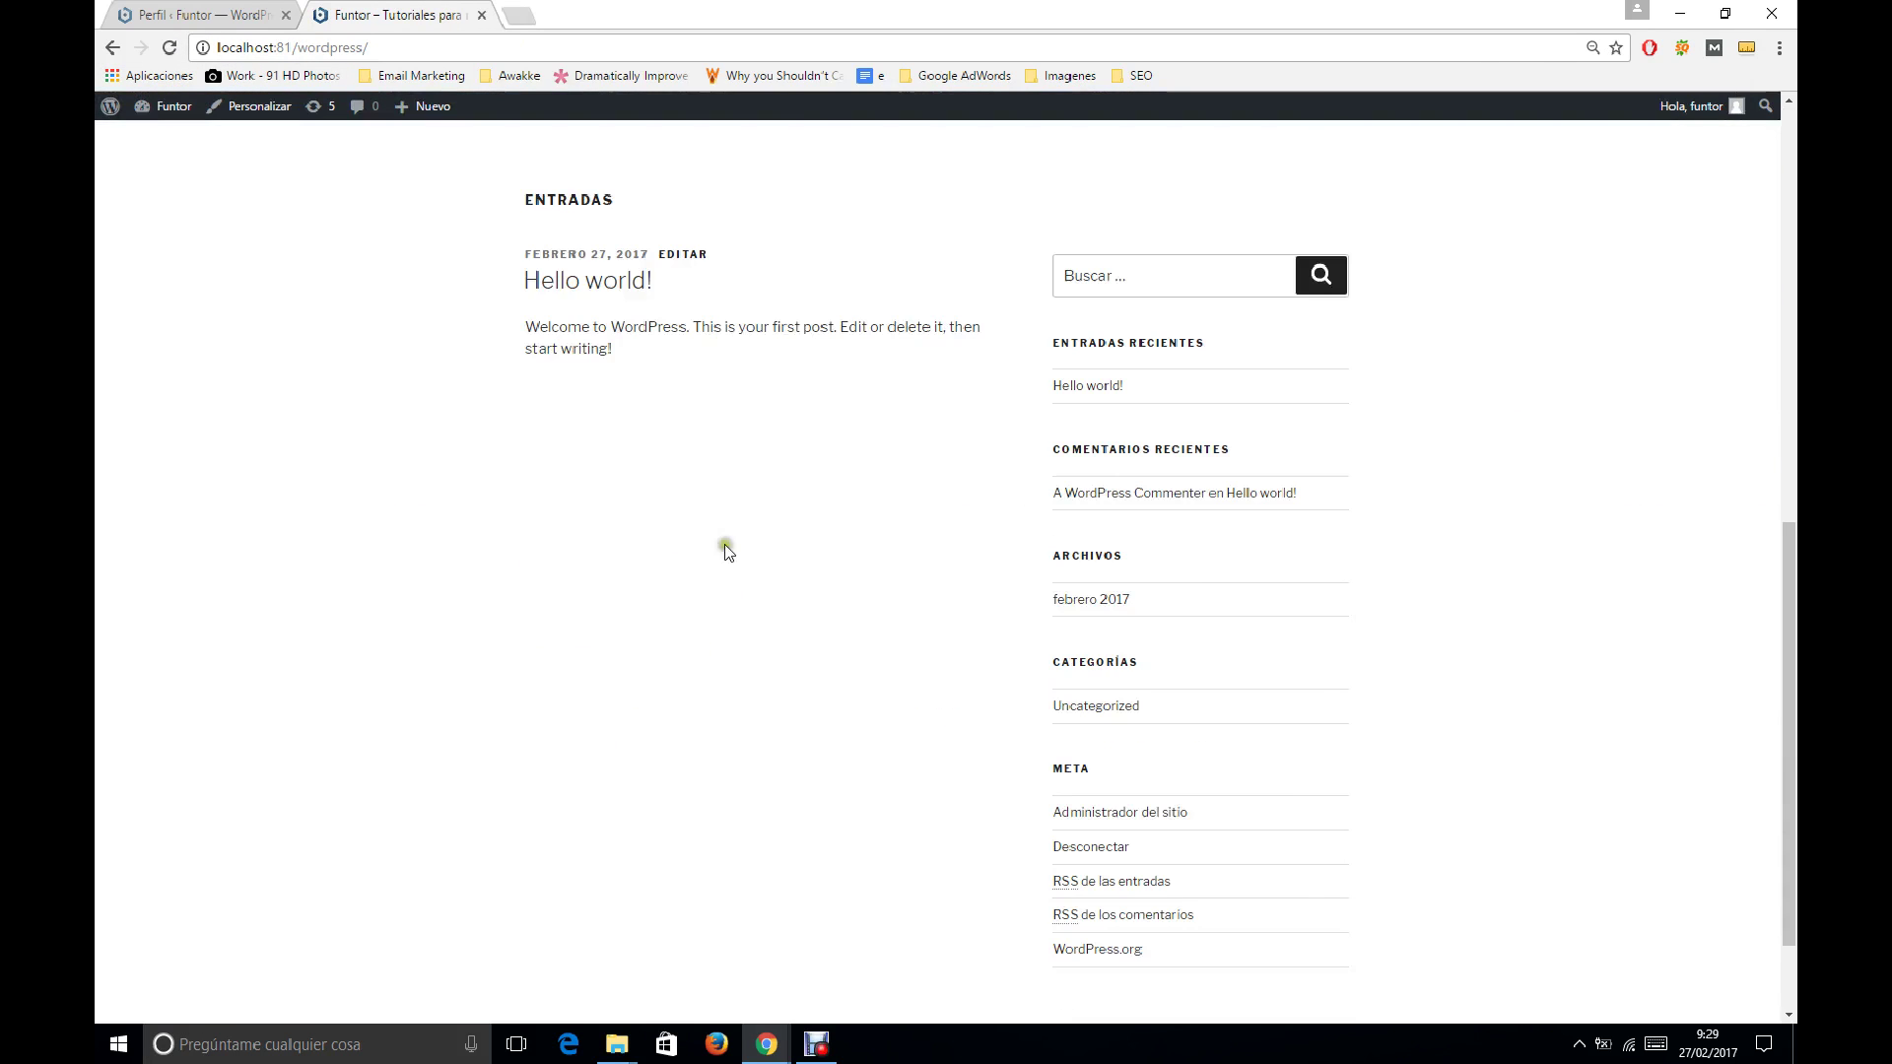
left_click(629, 283)
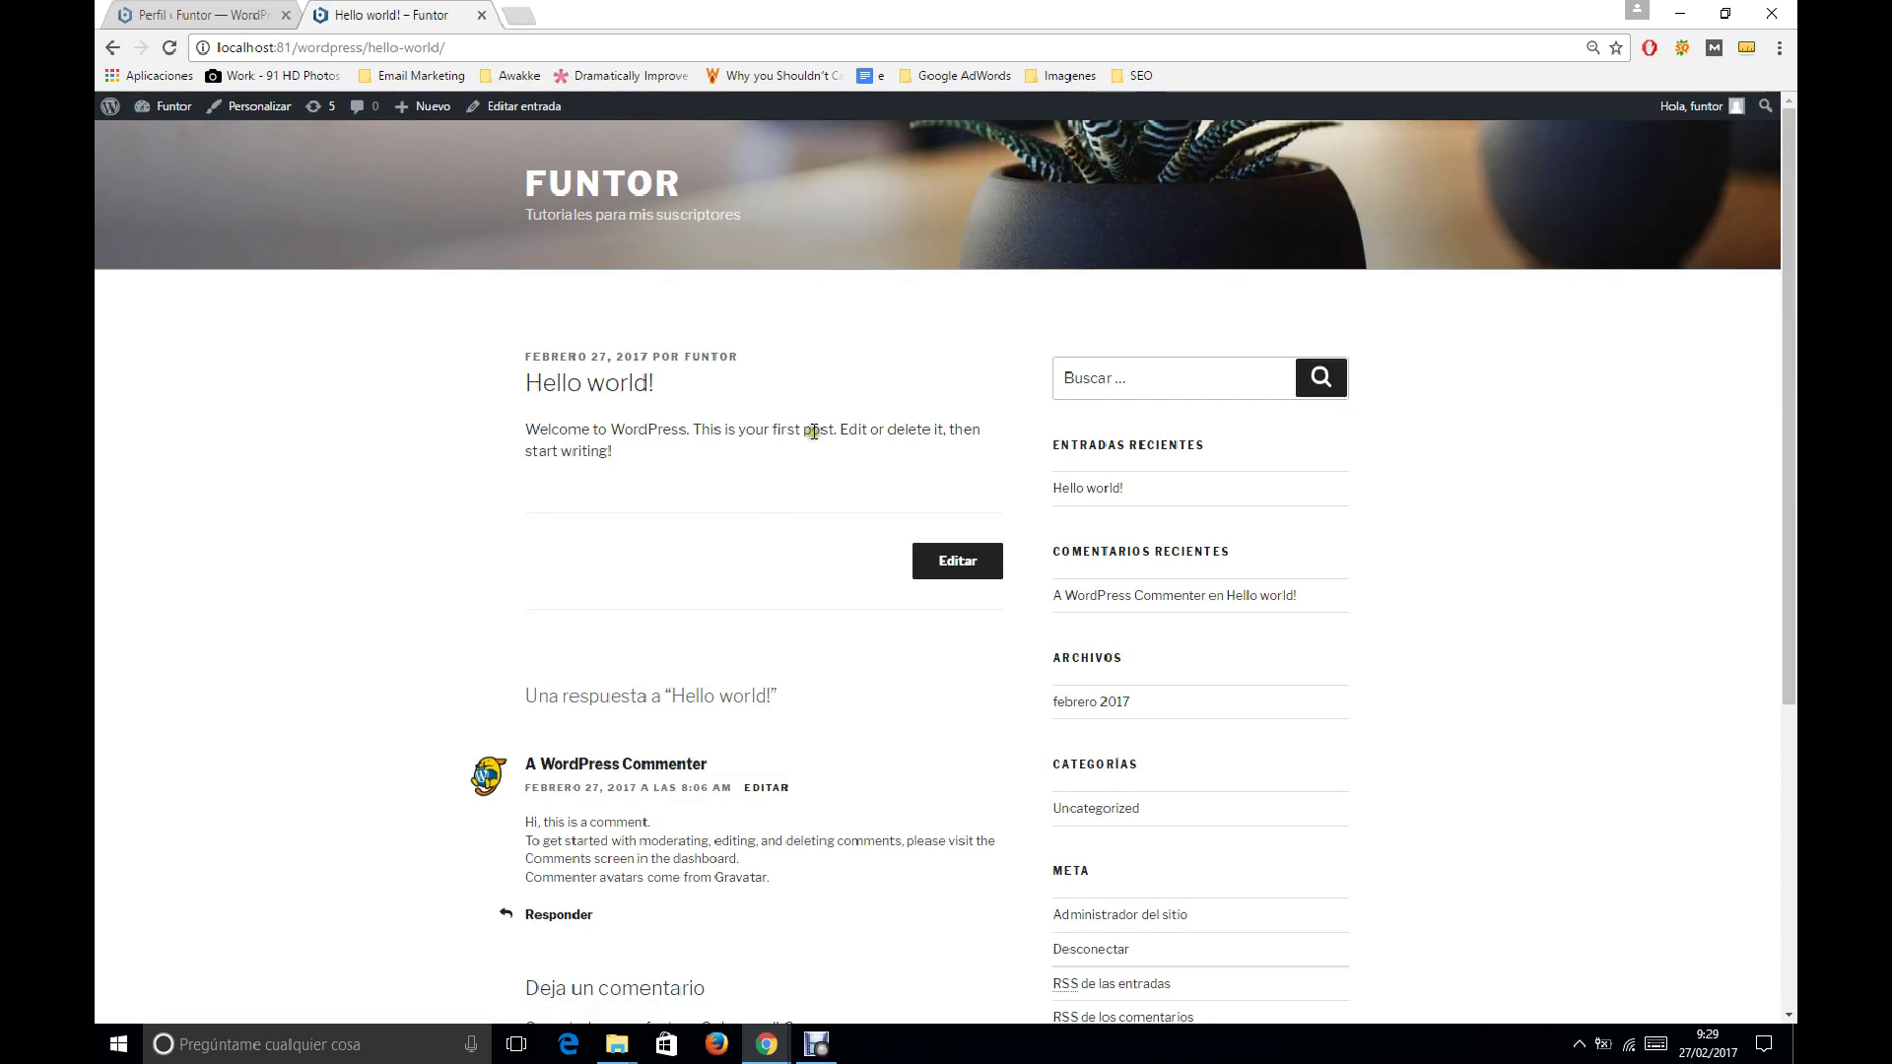
left_click(713, 357)
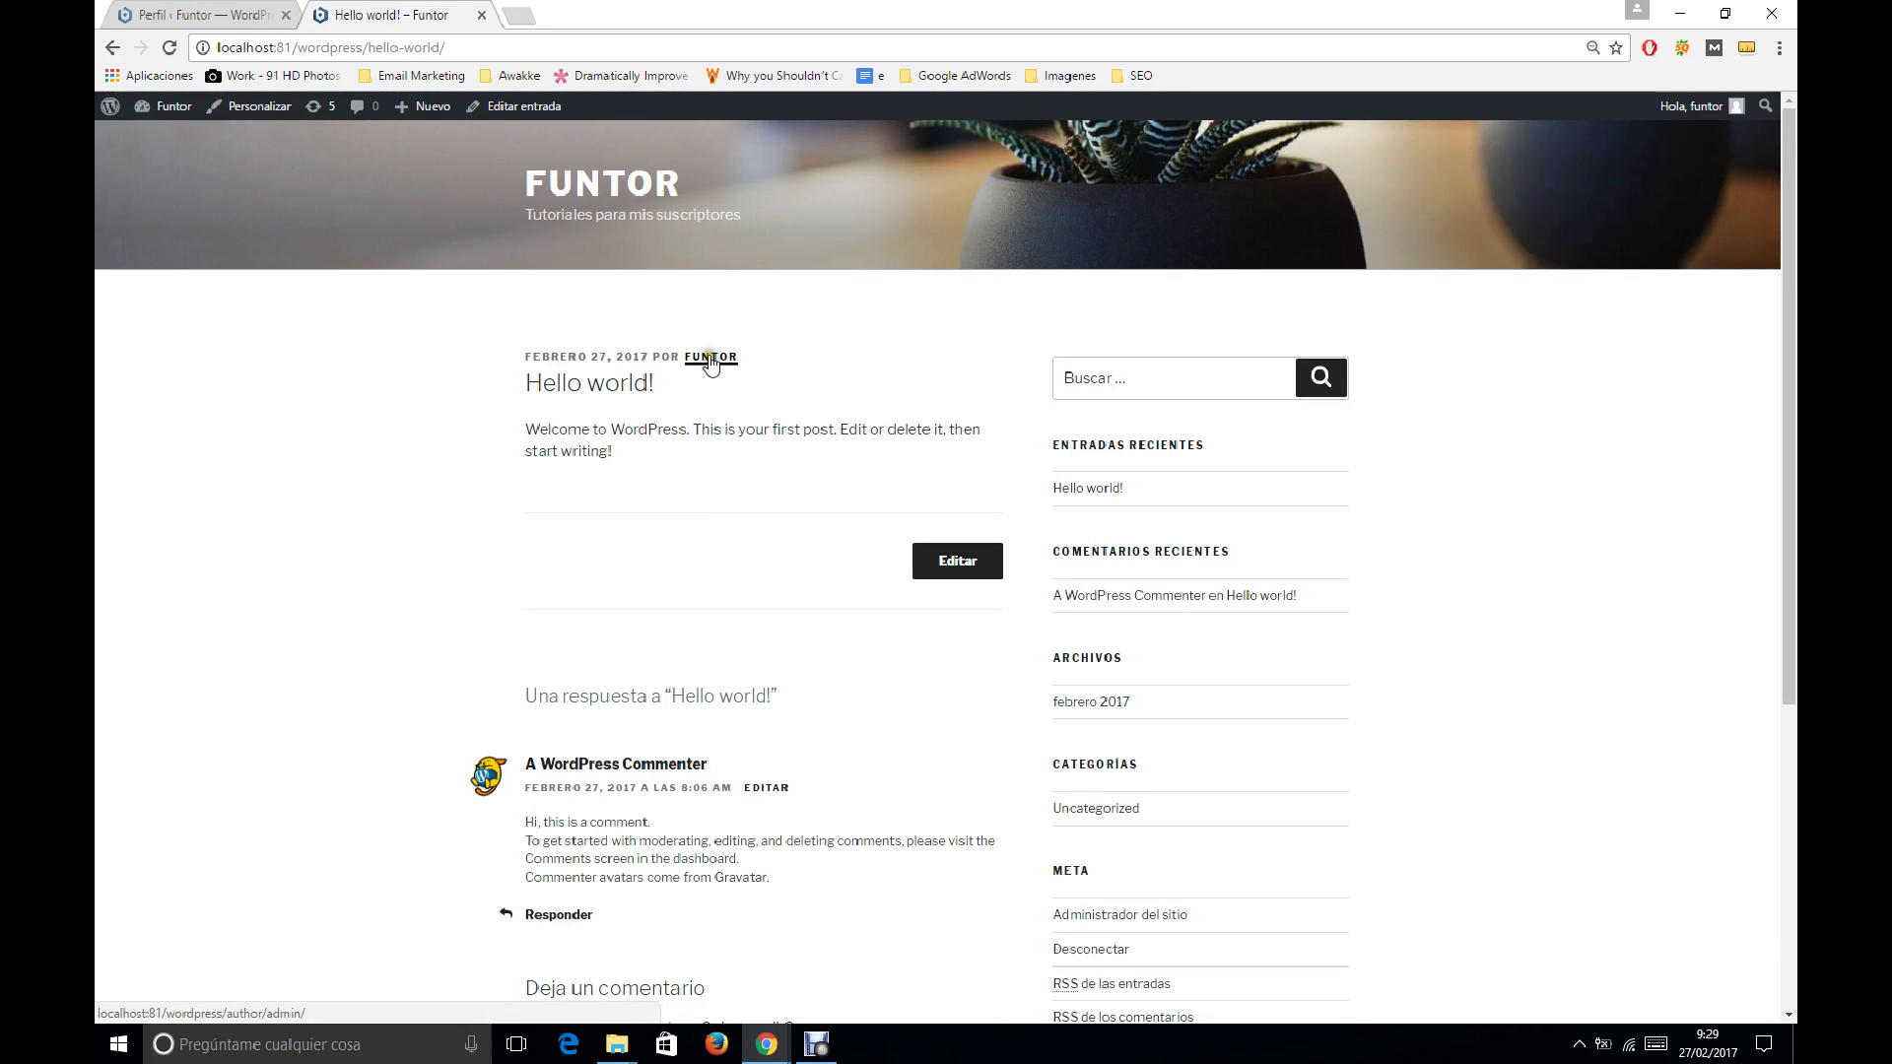
left_click(236, 1007)
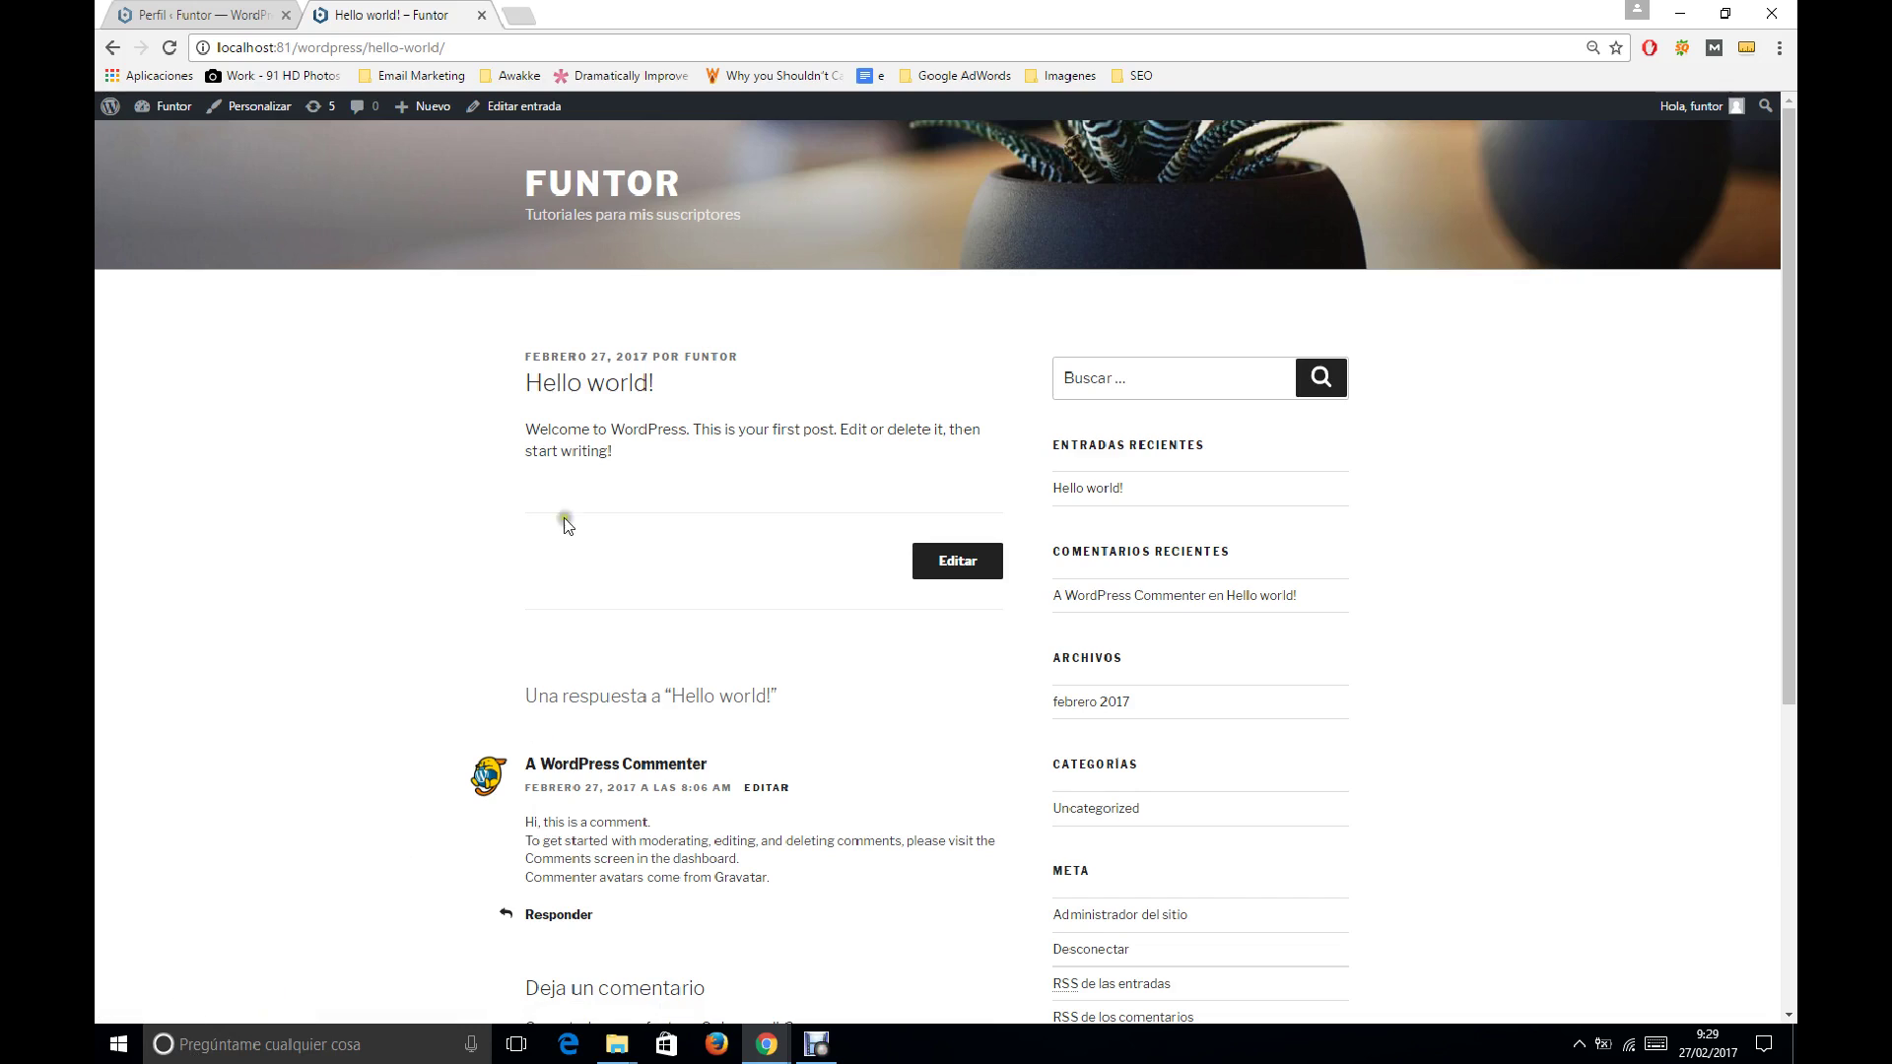
left_click(712, 362)
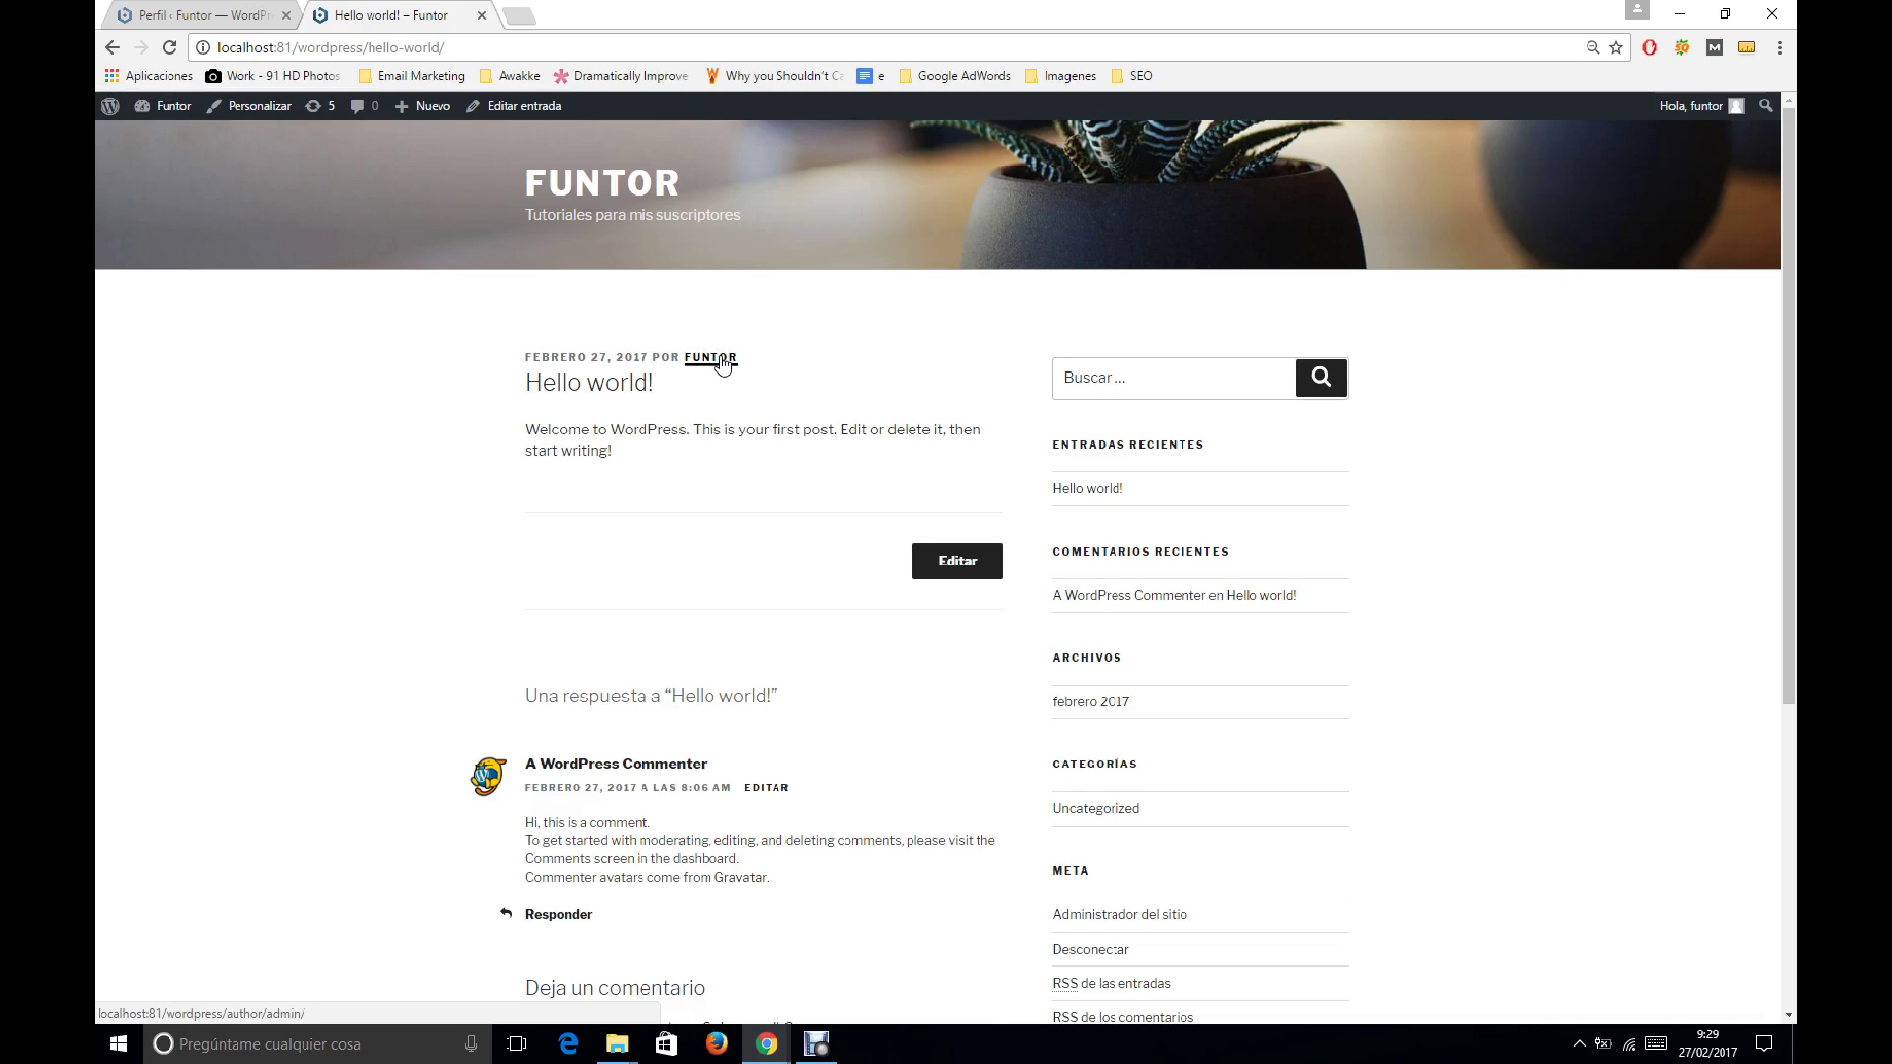
Replace the account password with a custom one, confirm weak password use, and update the profile
left_click(227, 15)
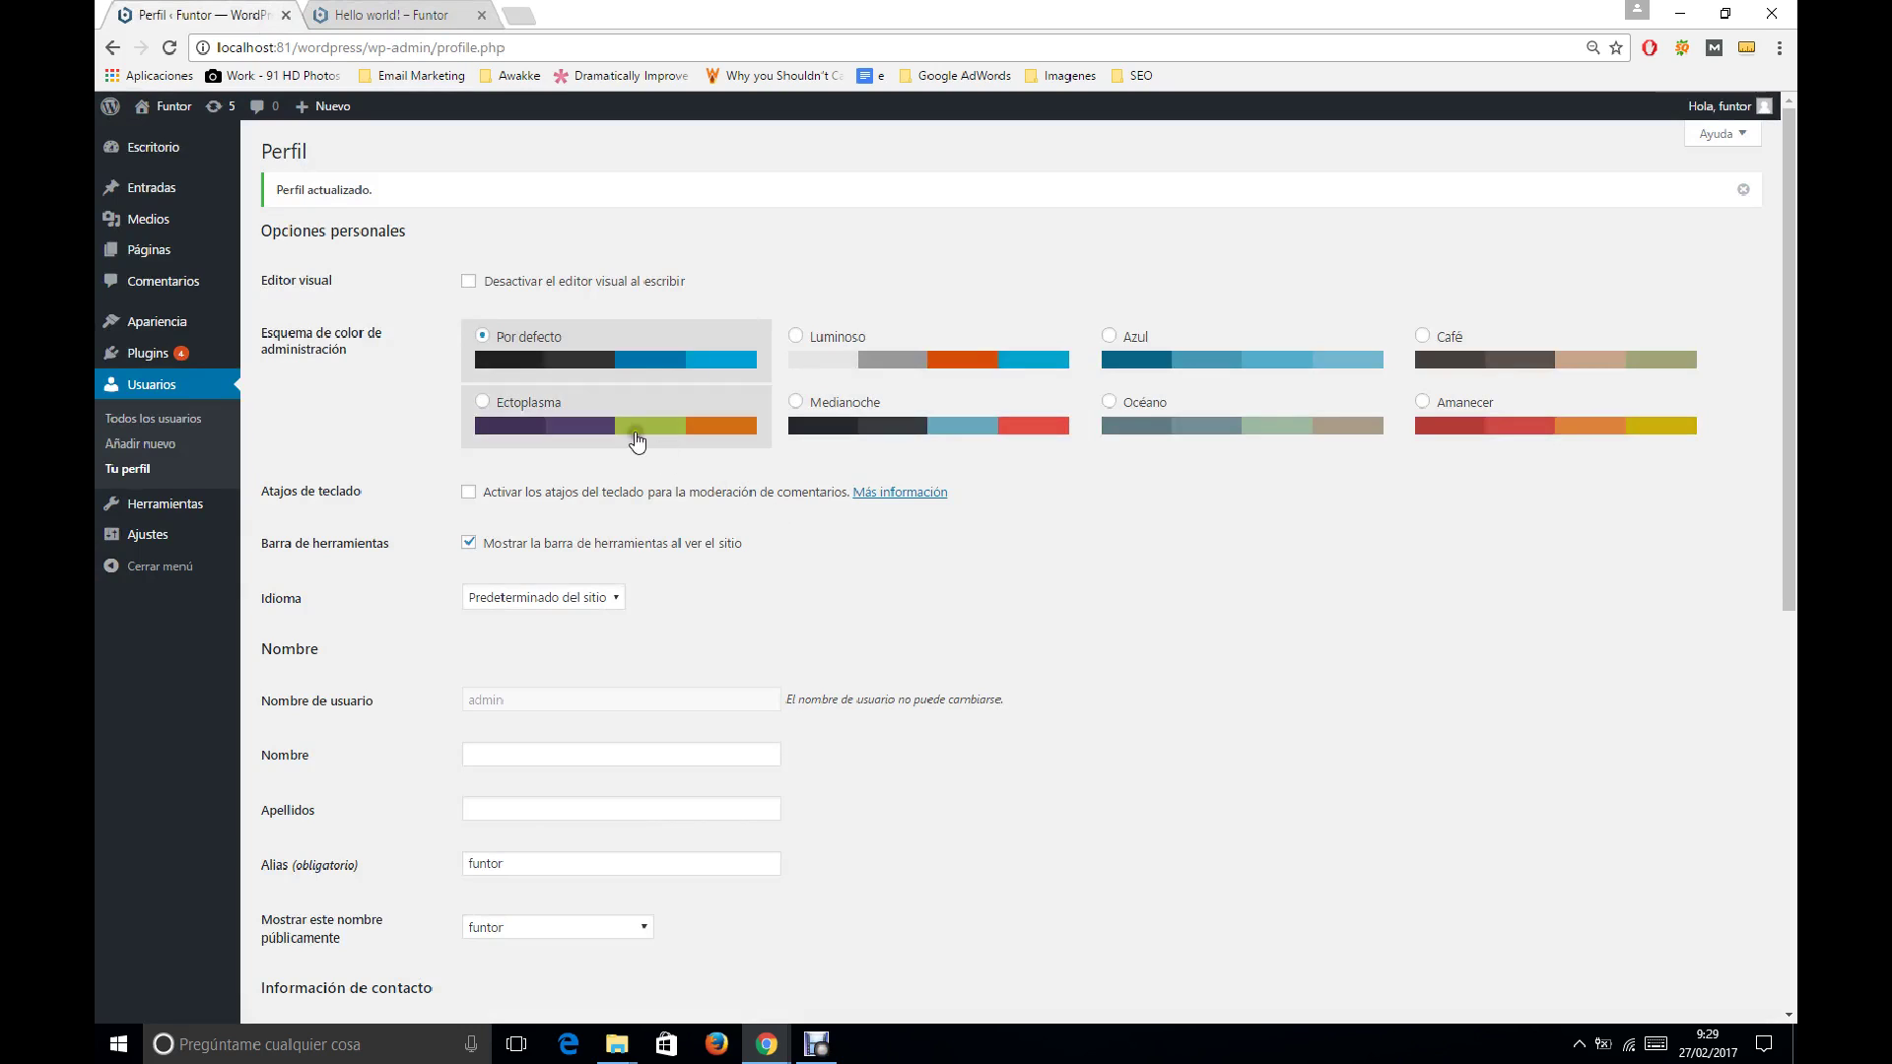
scroll(635, 440, "down", 7)
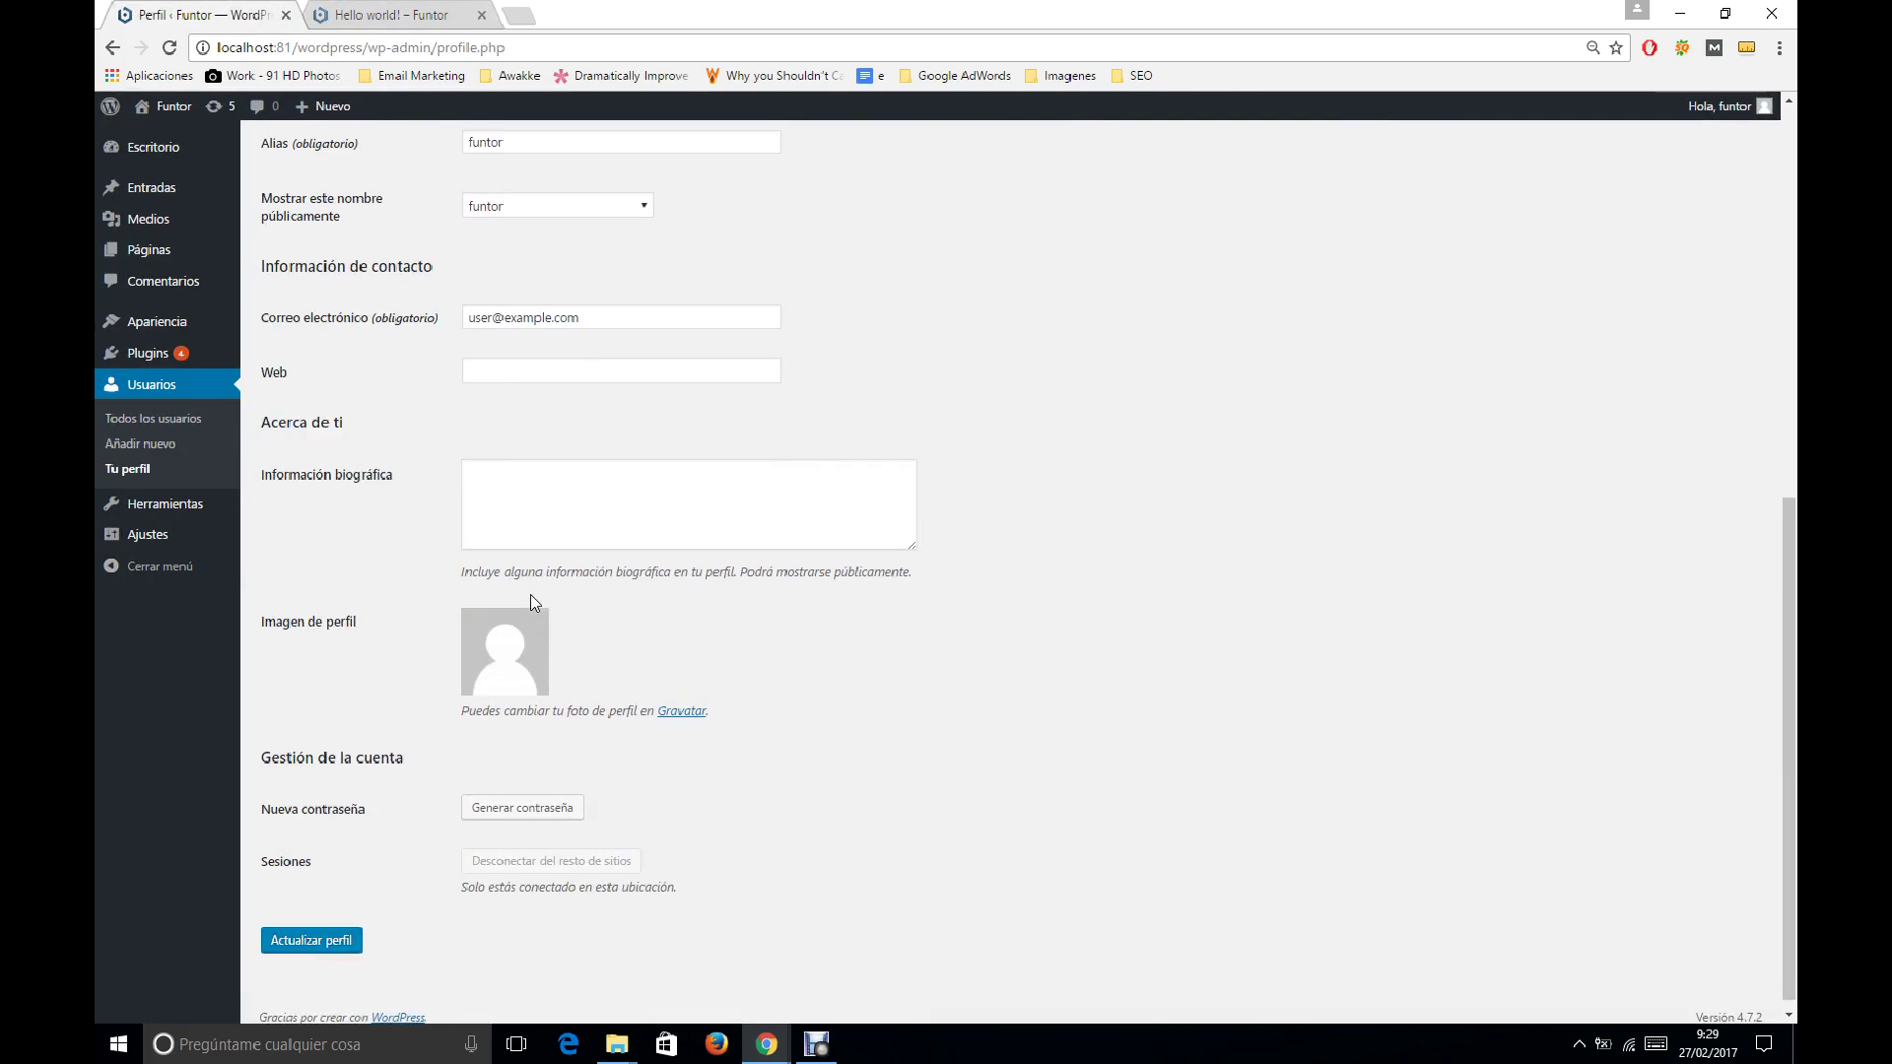
scroll(531, 594, "down", 1)
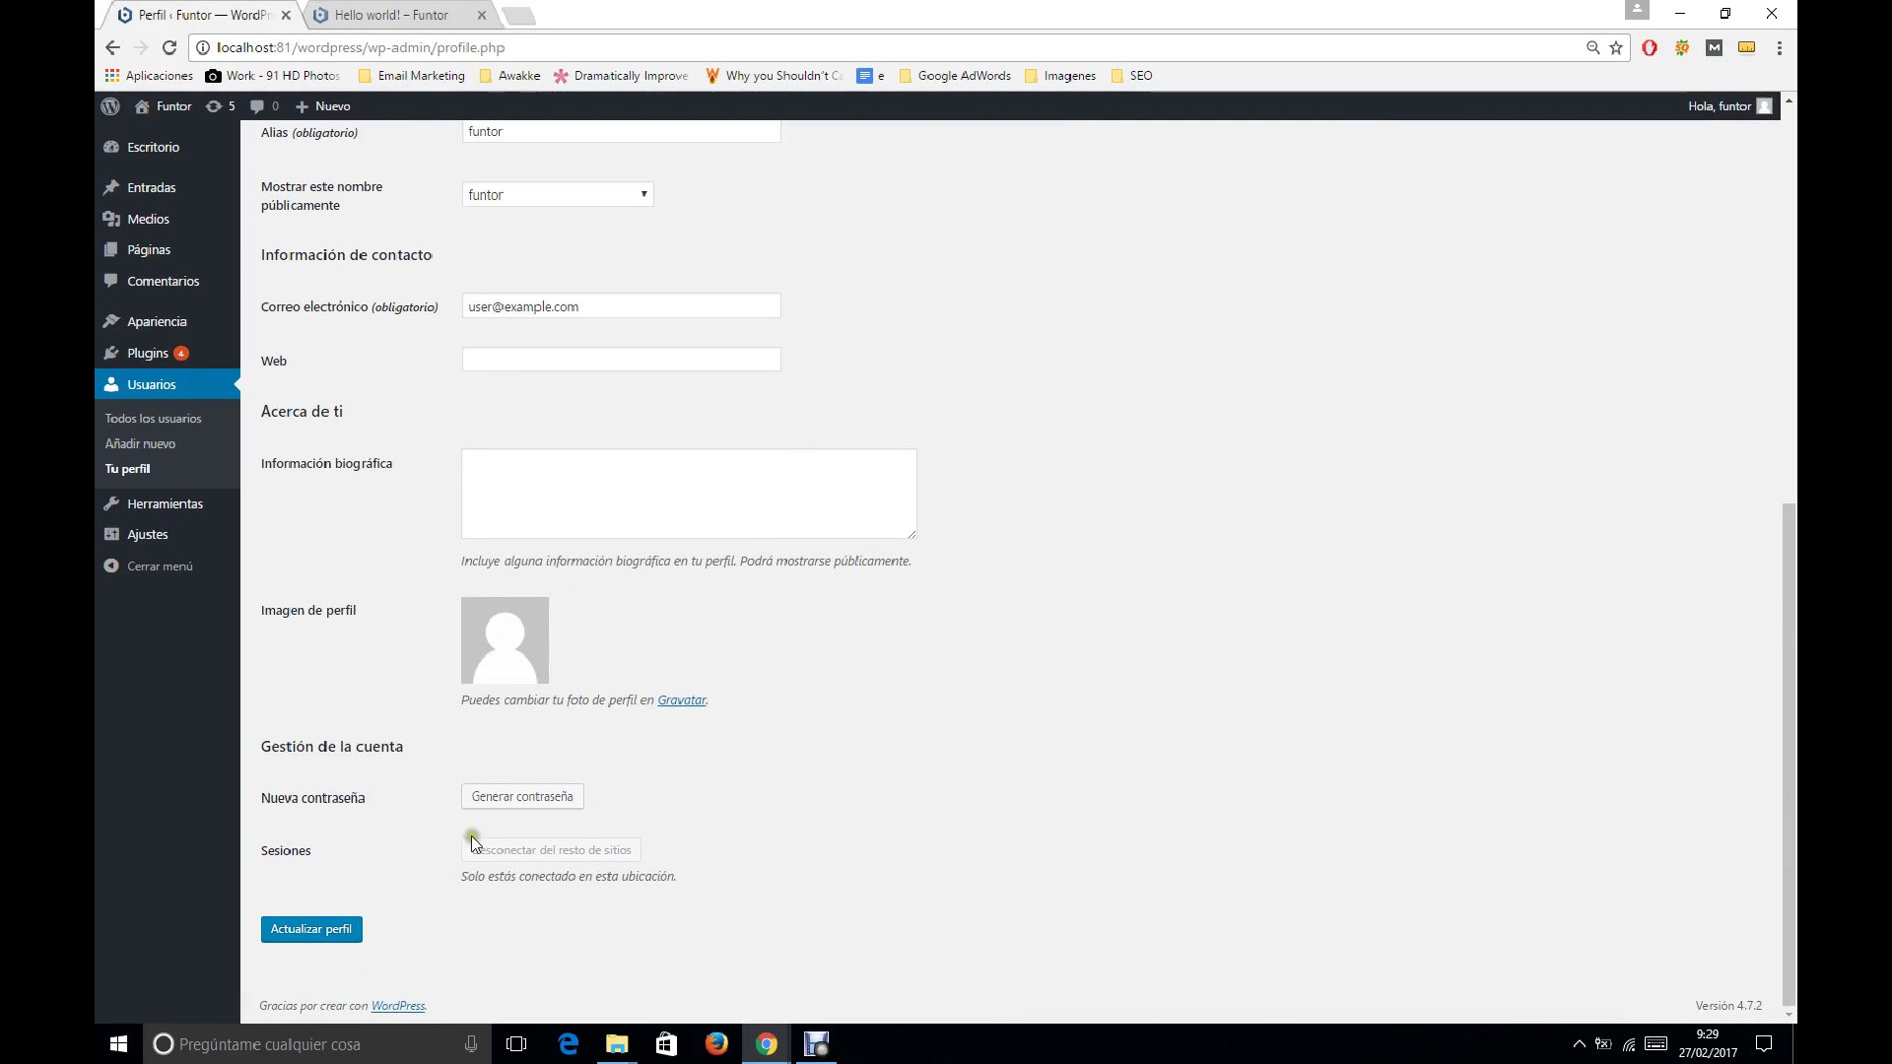
left_click(497, 798)
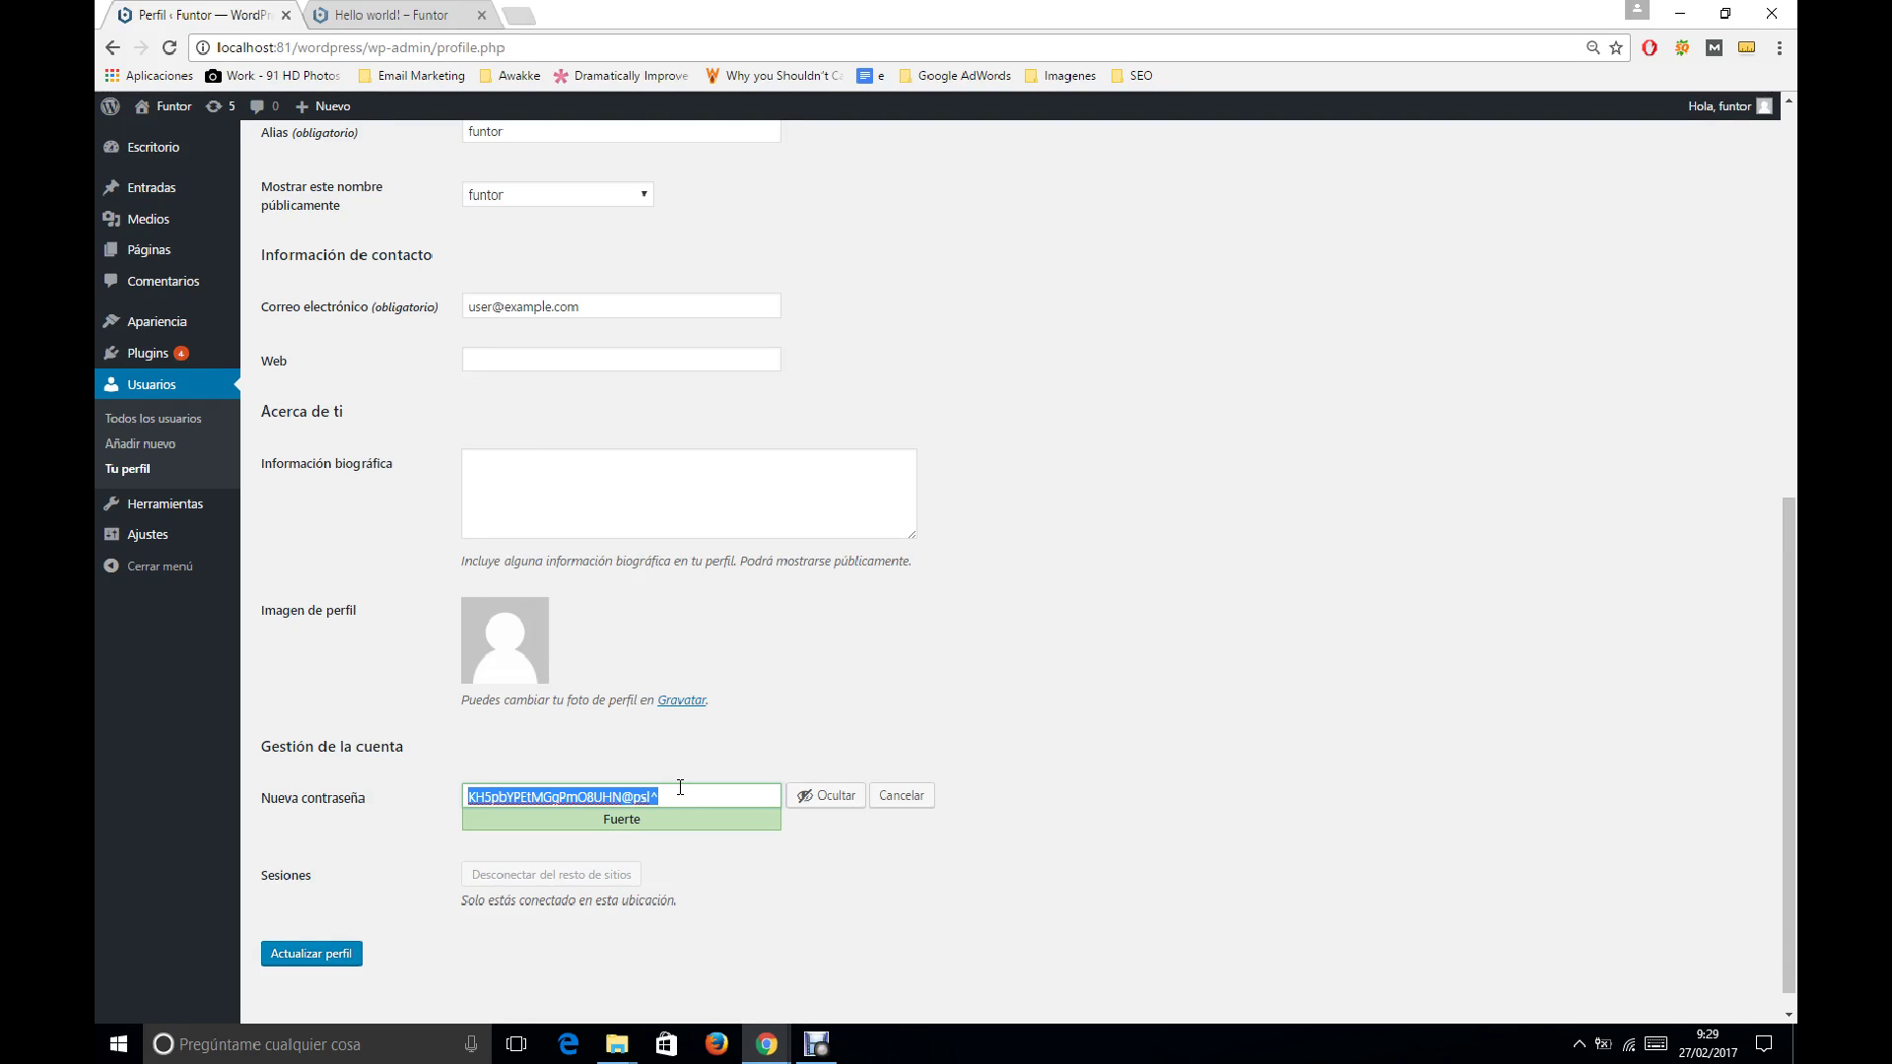
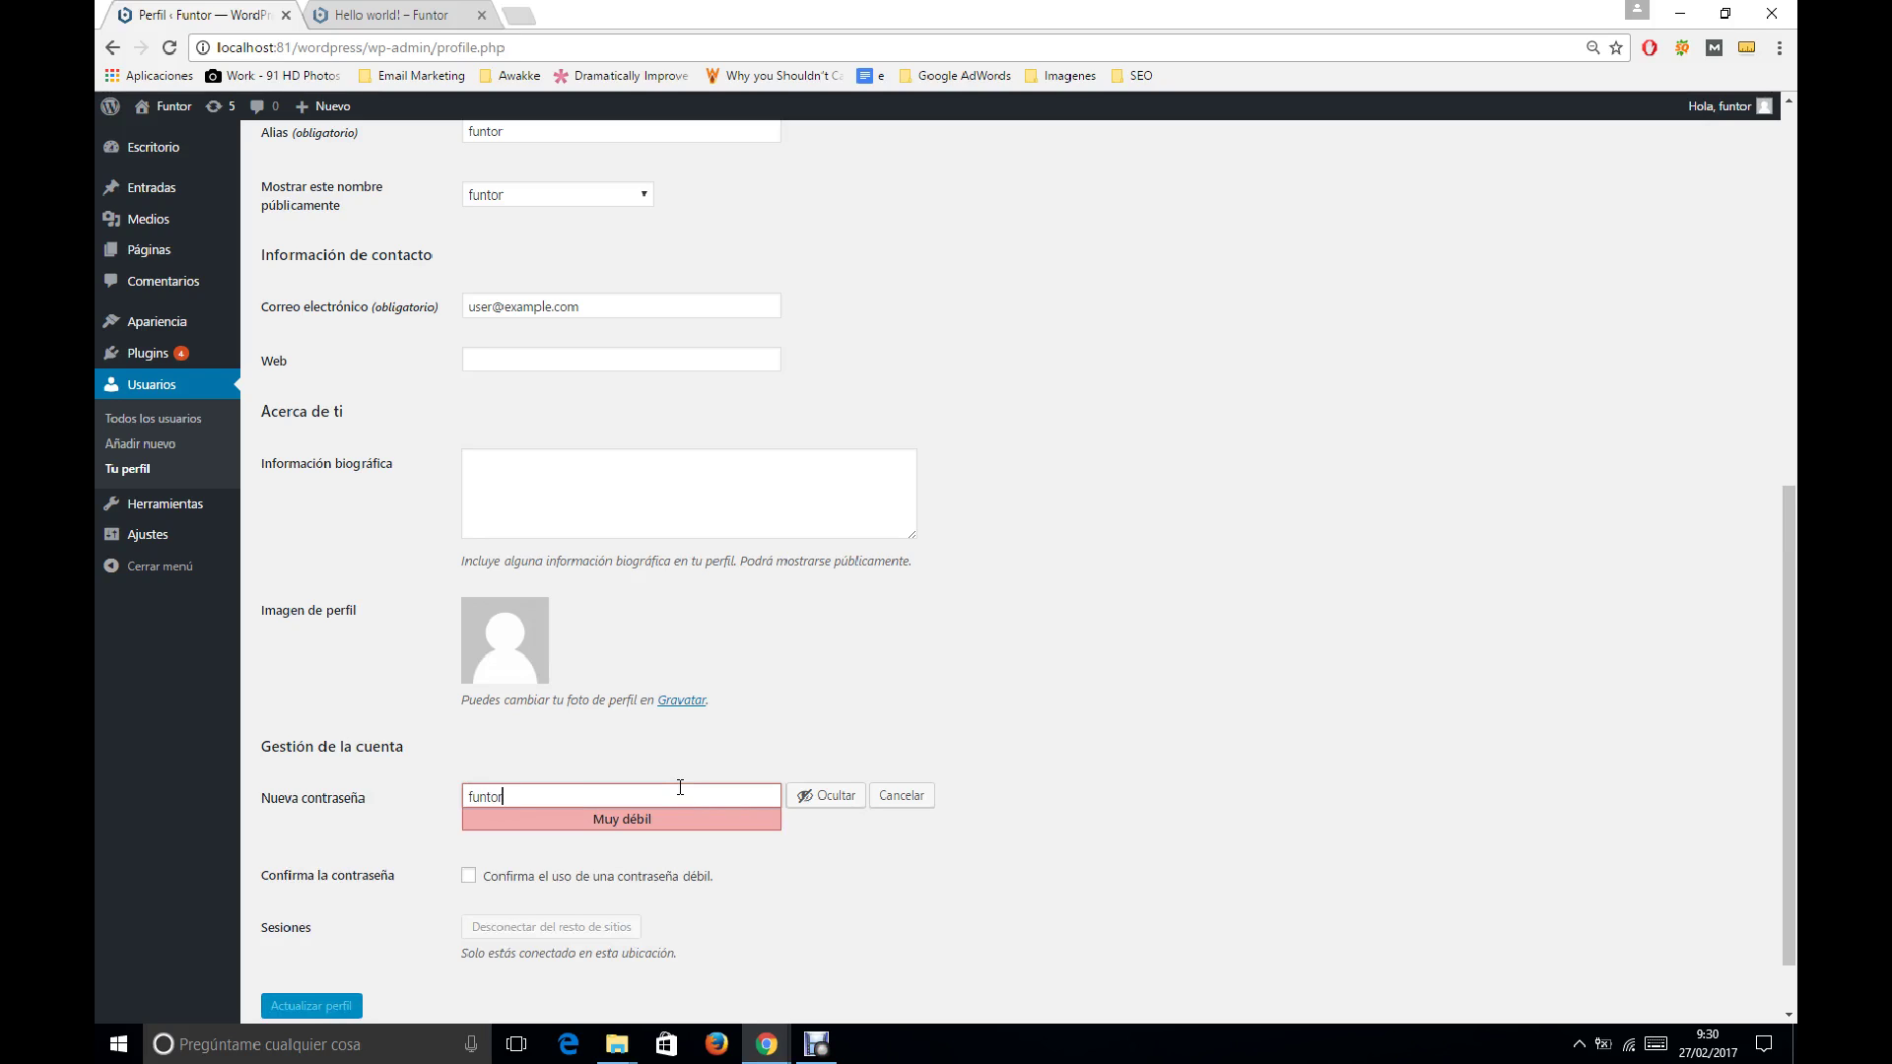
key("BackSpace")
key("BackSpace")
key("BackSpace")
key("BackSpace")
key("BackSpace")
key("BackSpace")
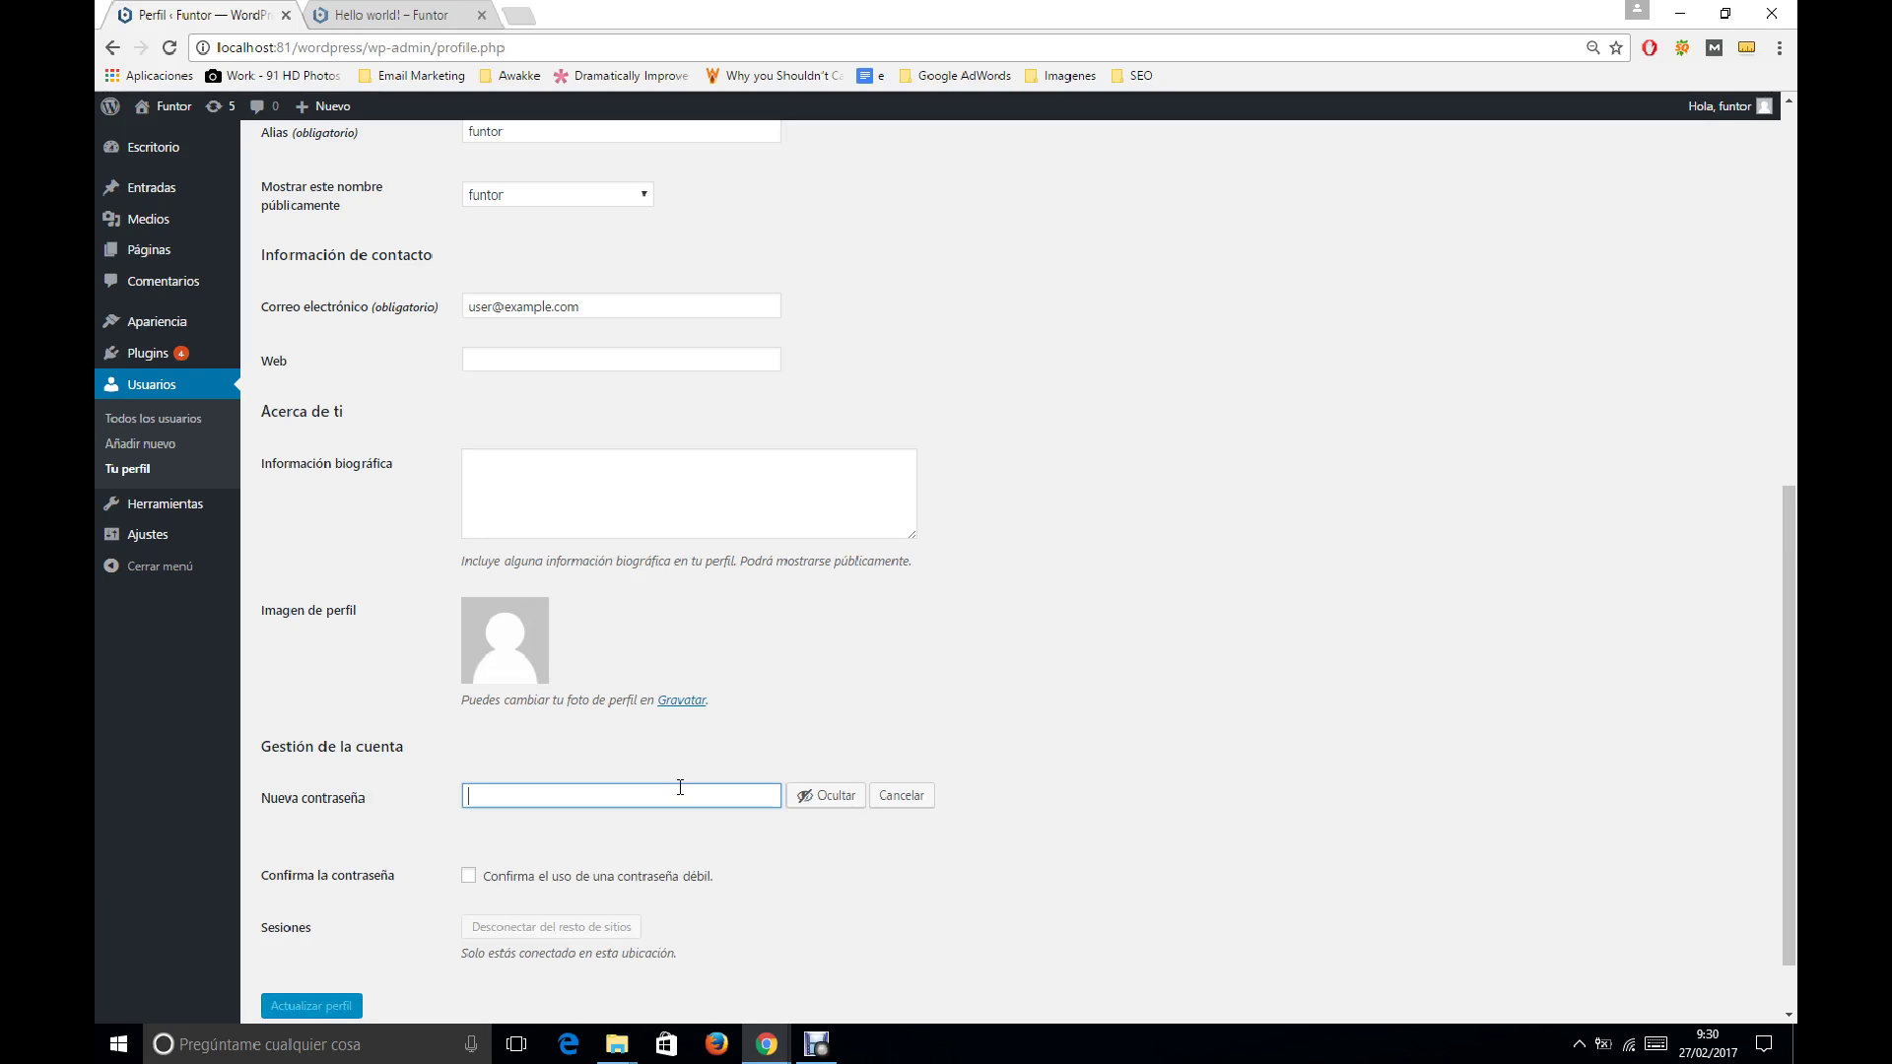
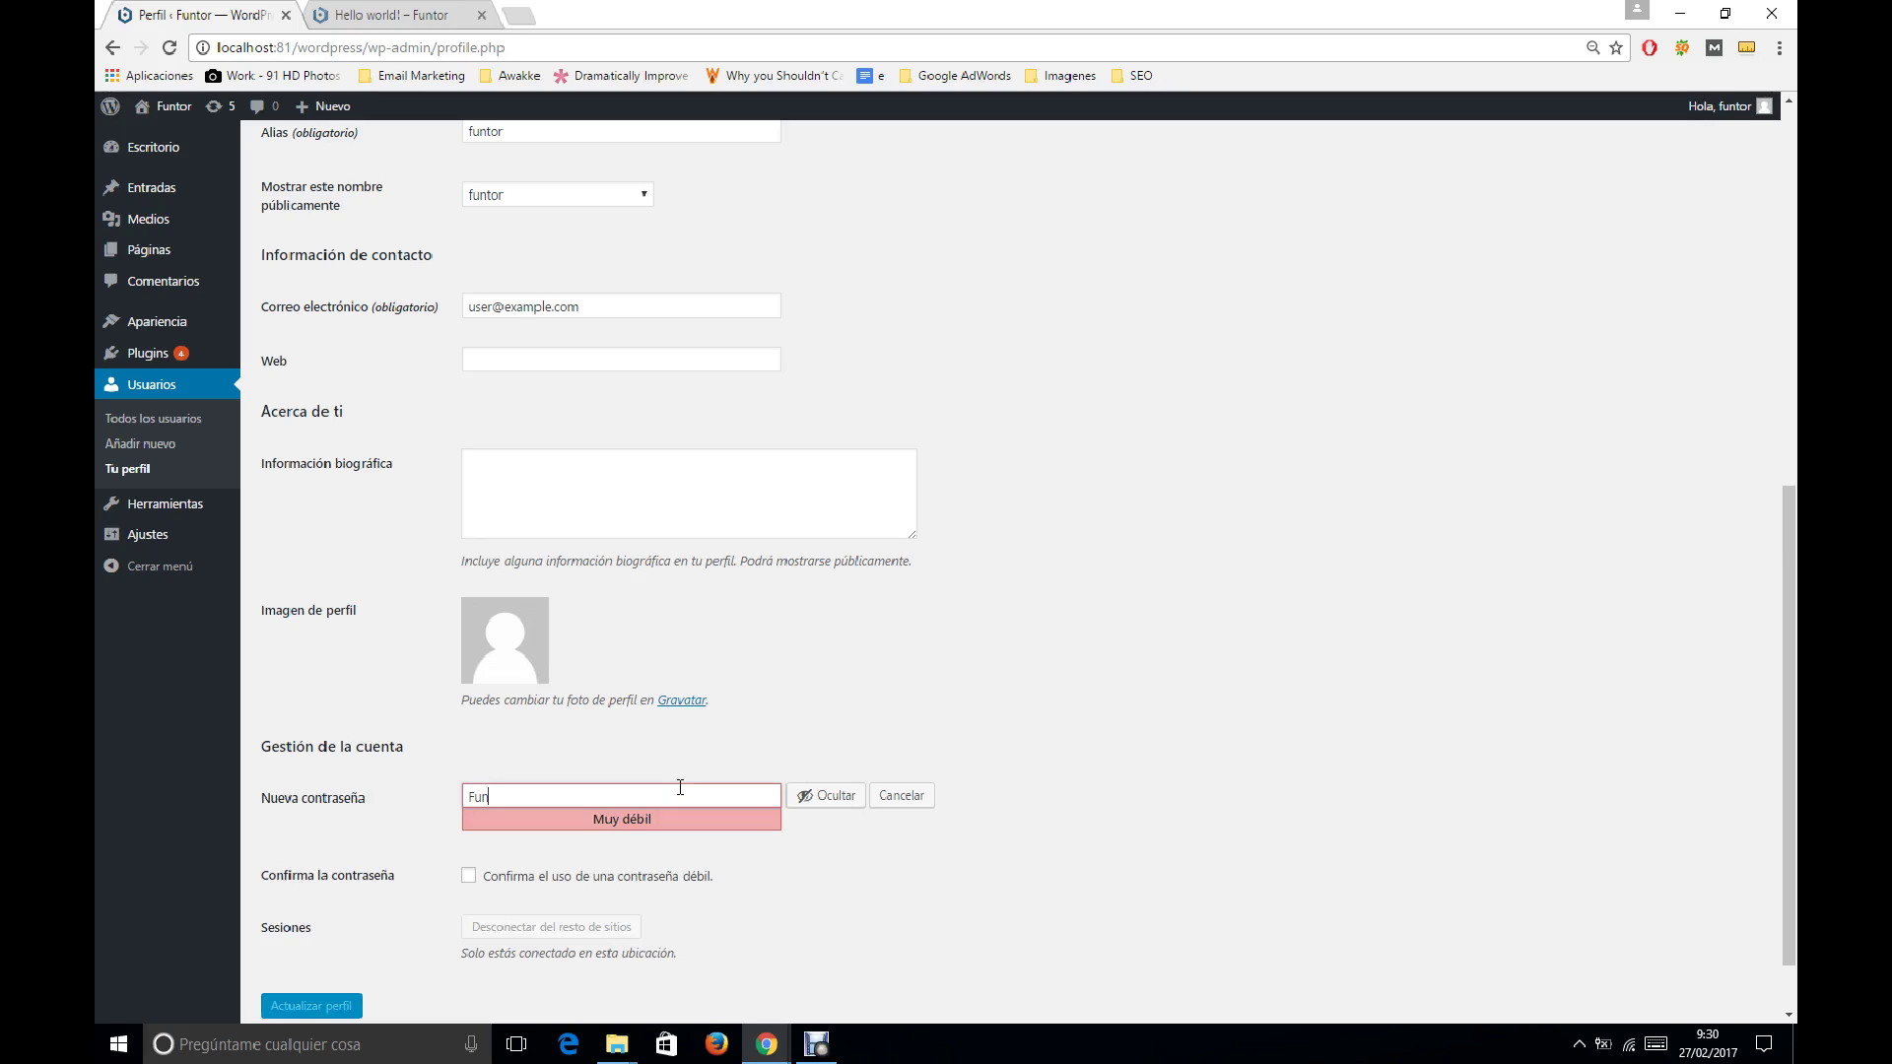
left_click(541, 878)
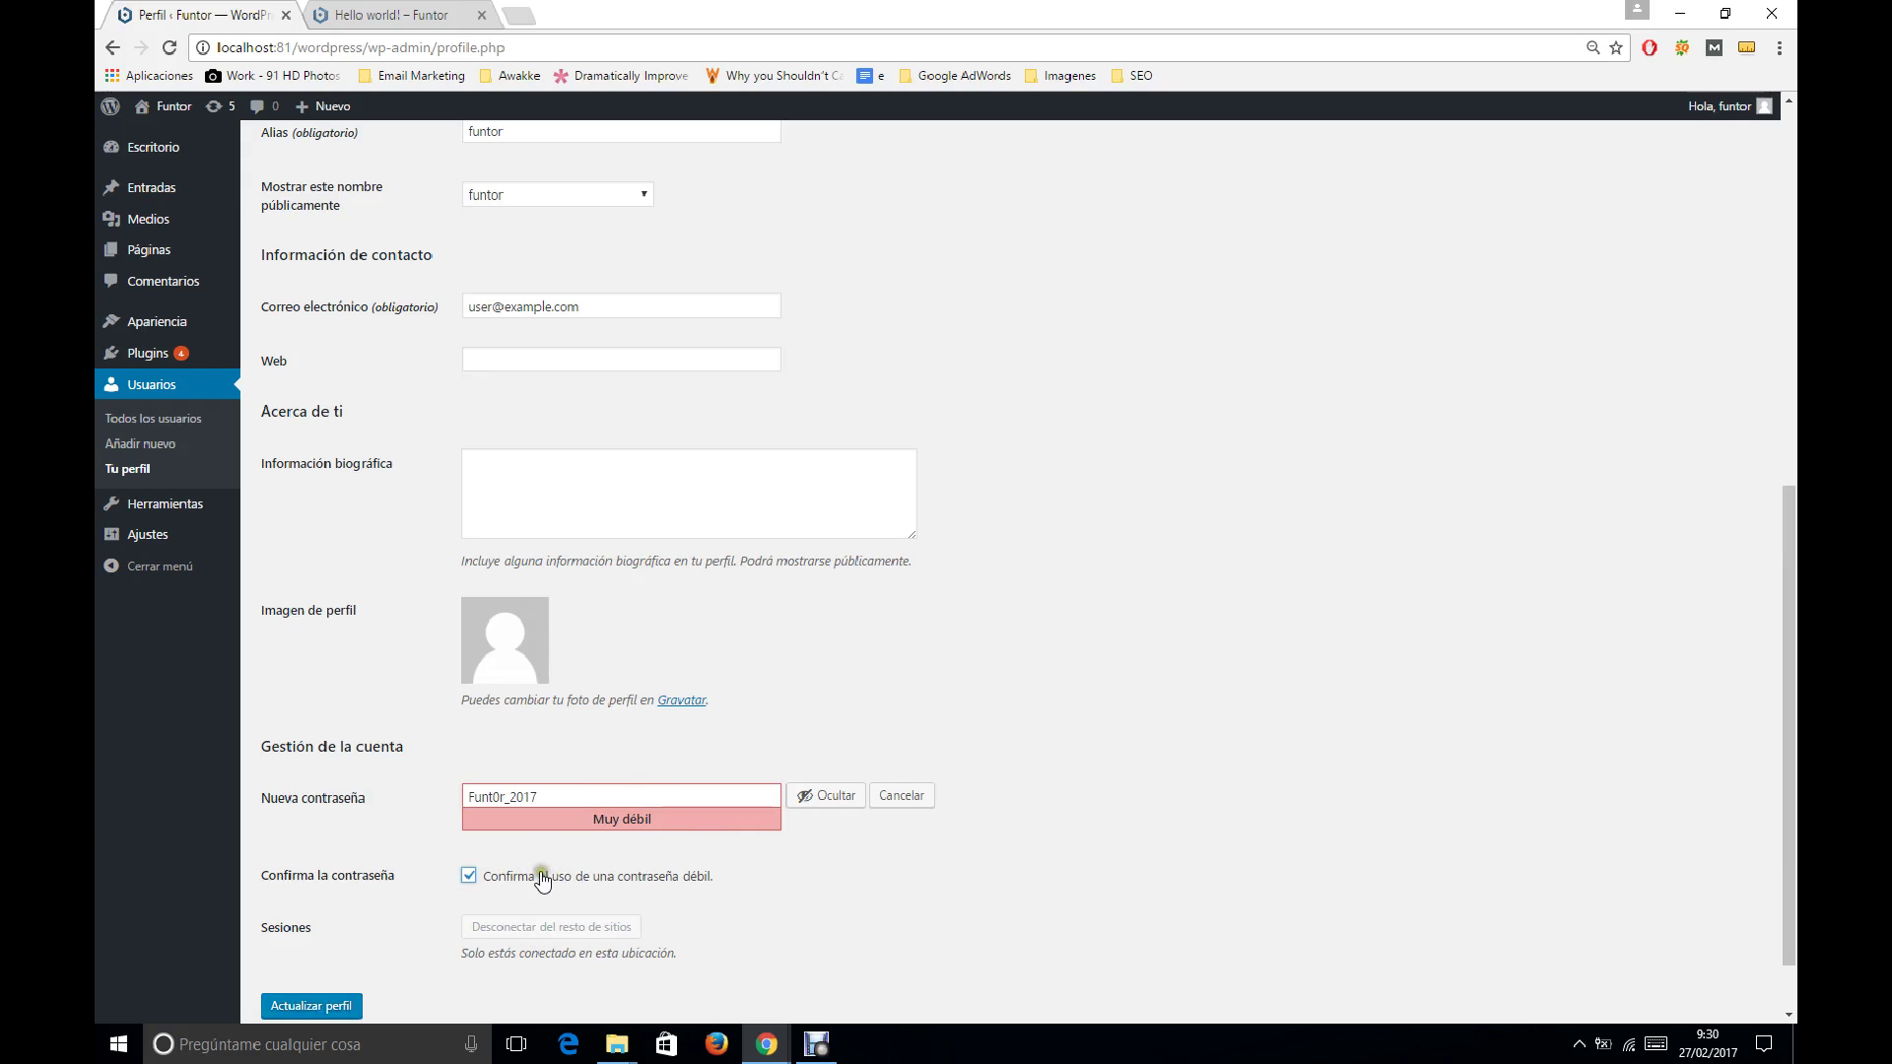
scroll(574, 877, "down", 1)
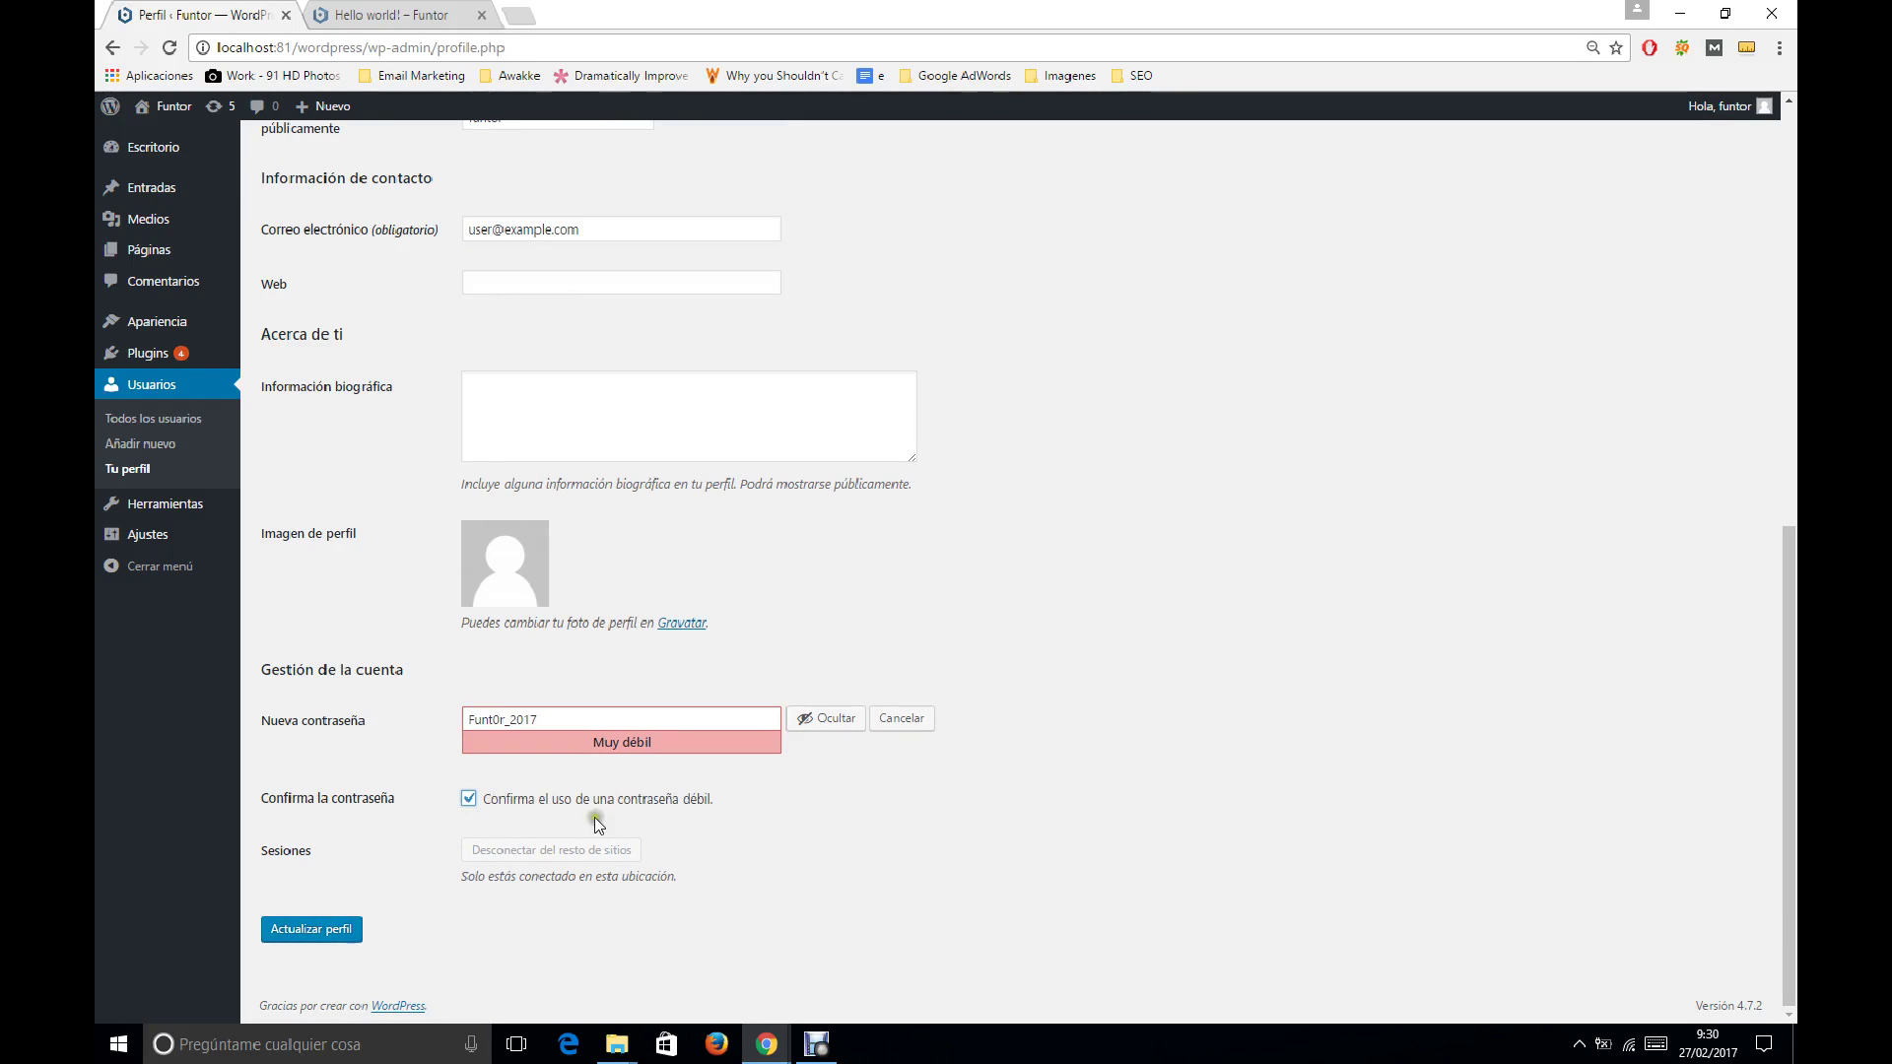
left_click(280, 928)
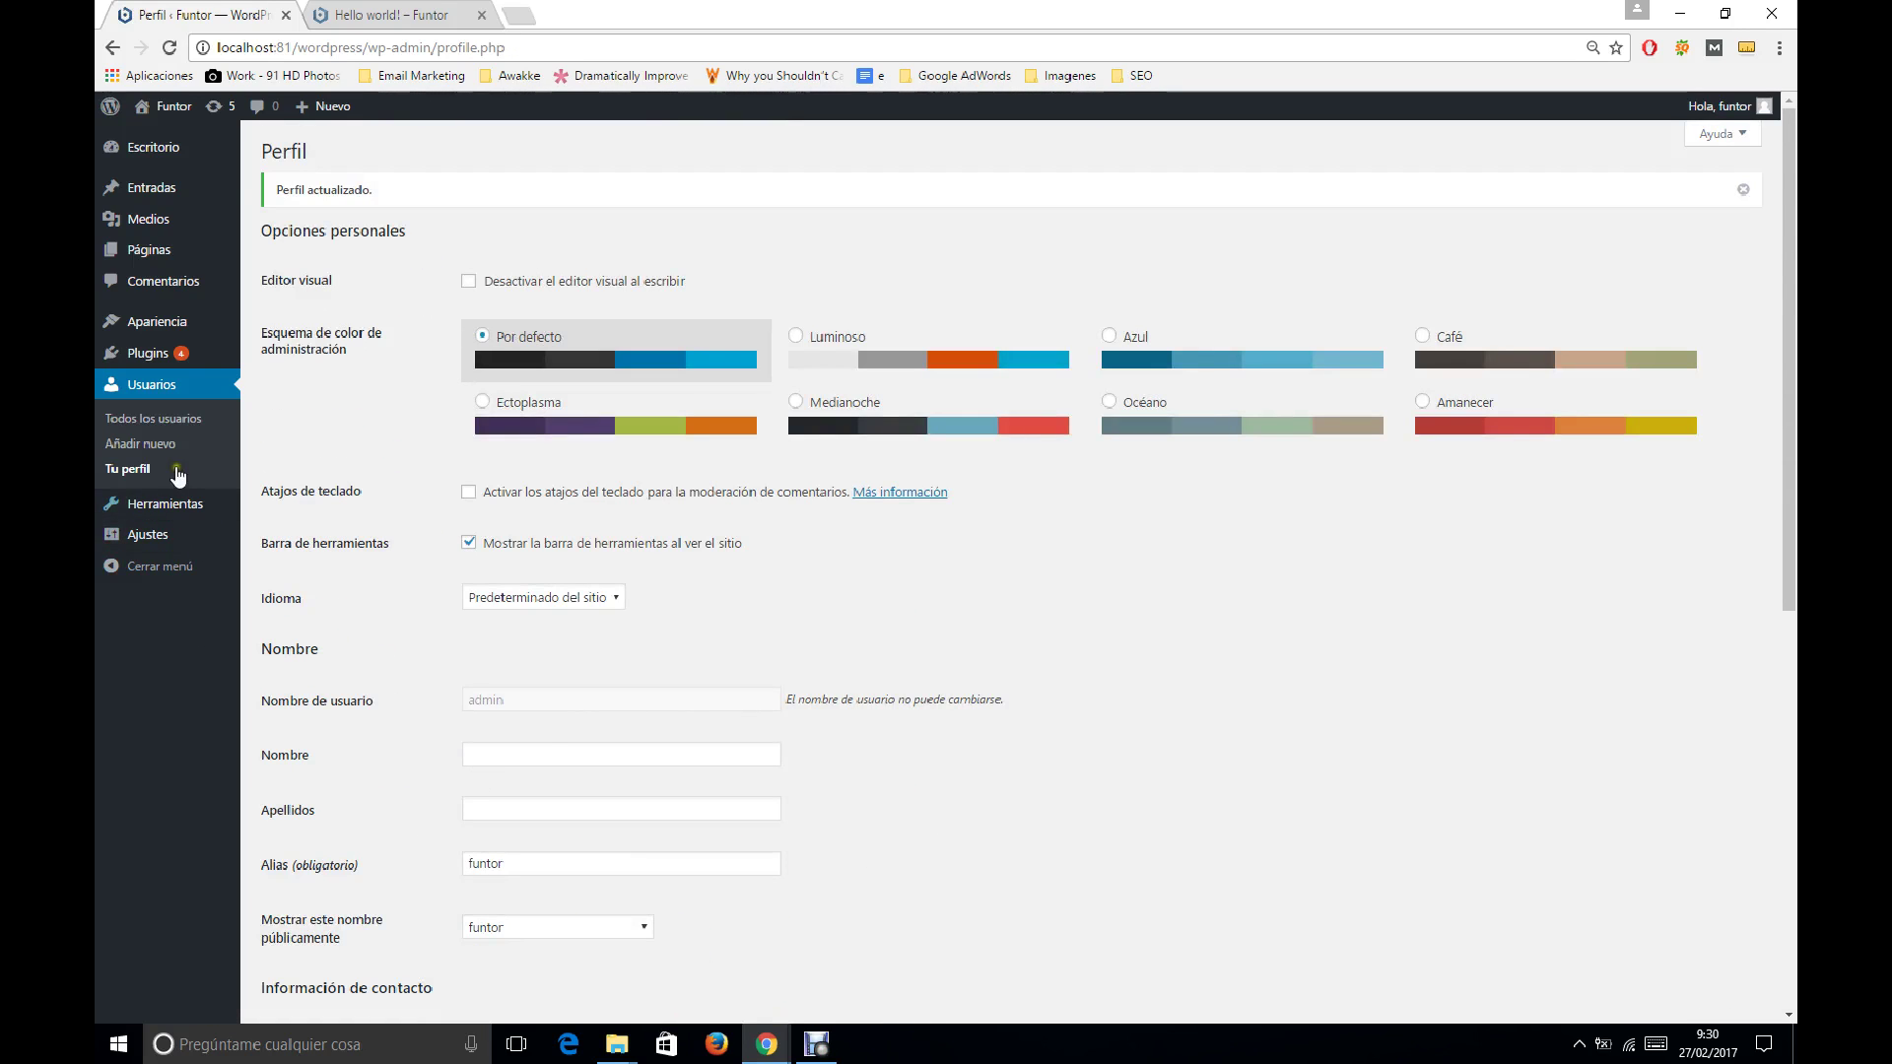
Select every installed plugin and apply the Deactivate bulk action to them
mouse_move(192, 355)
left_click(281, 355)
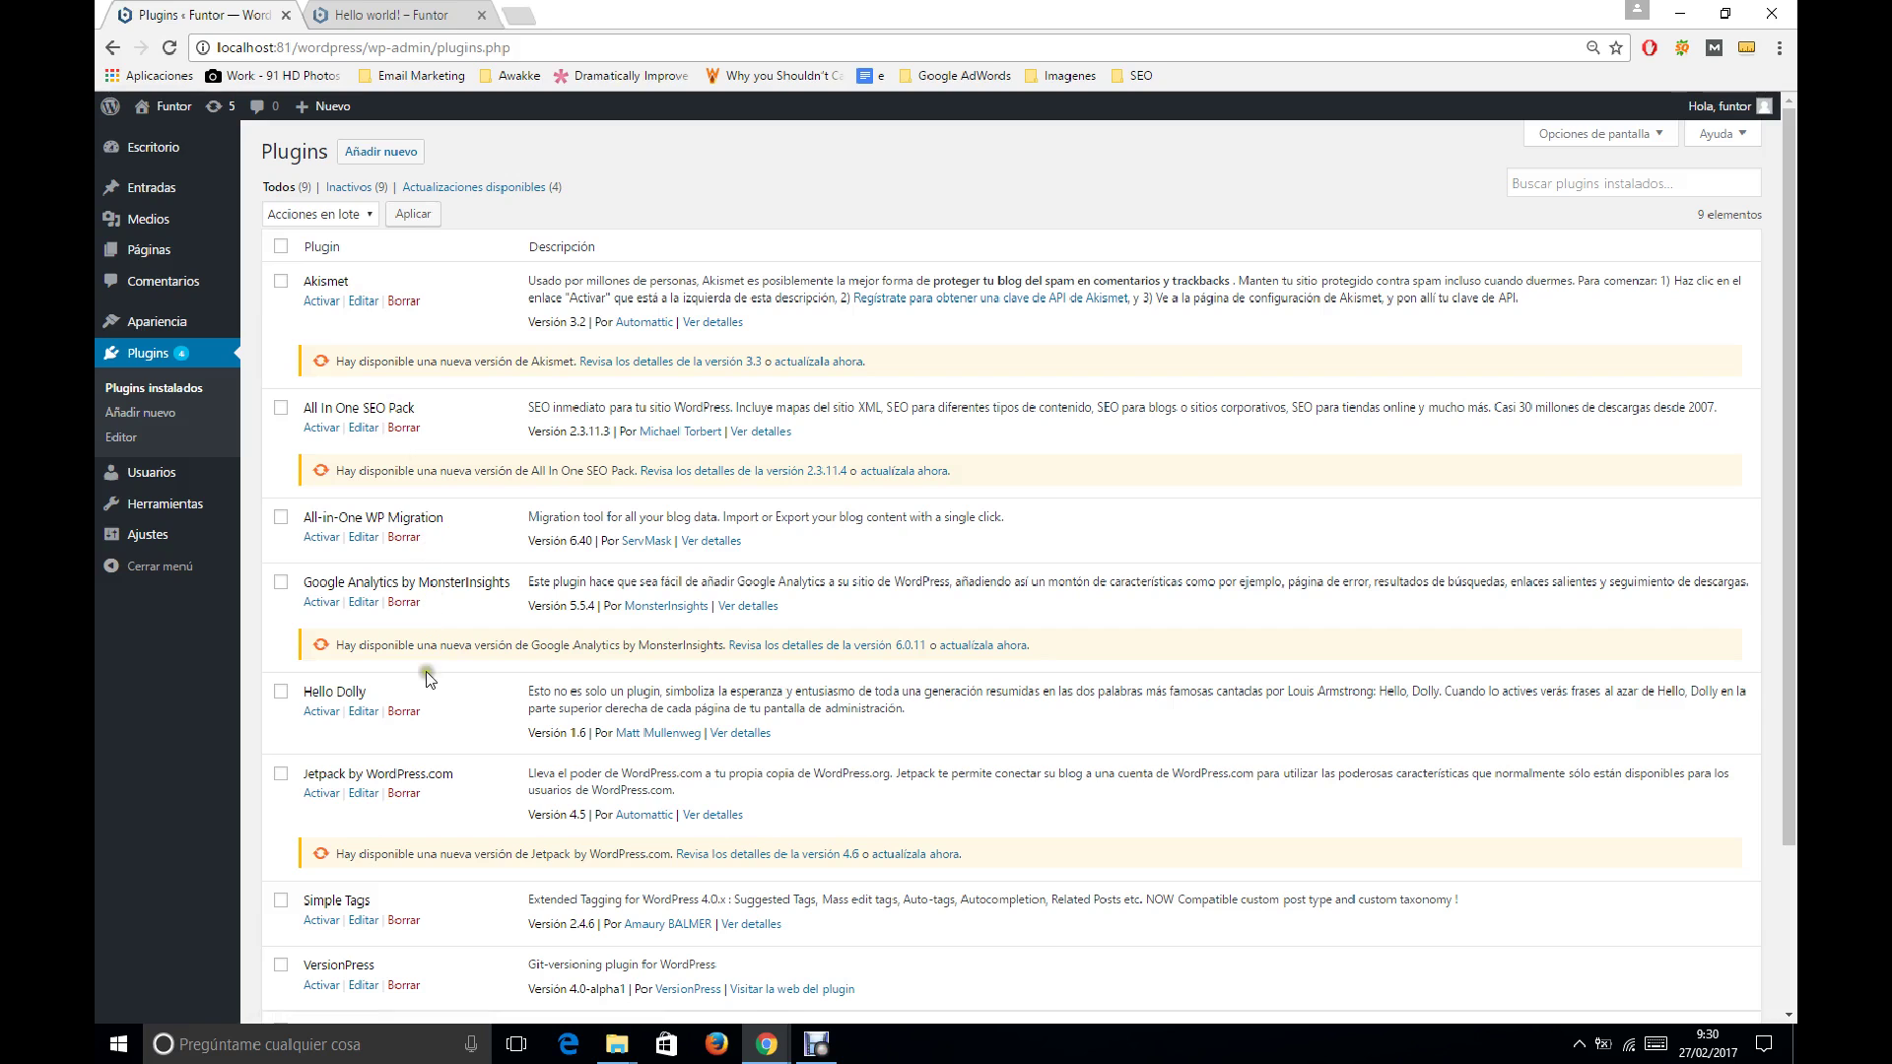
scroll(386, 980, "down", 2)
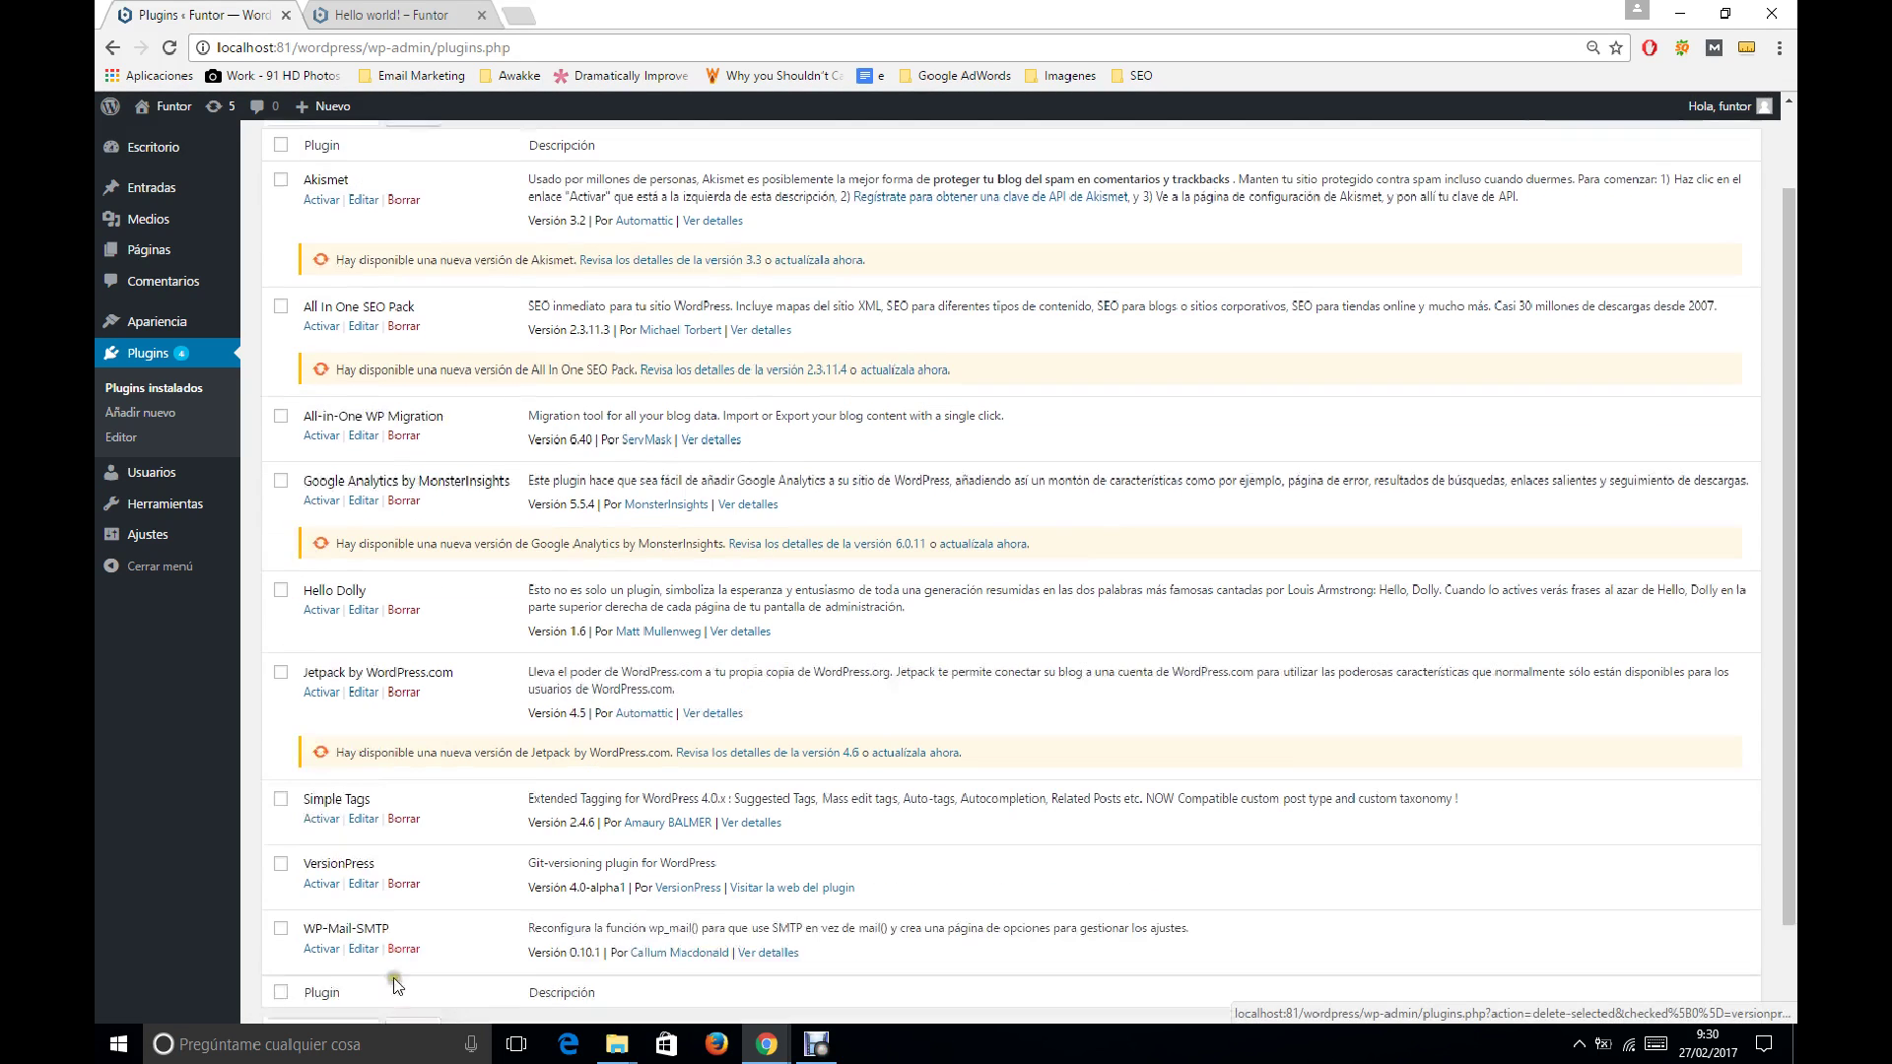
scroll(411, 813, "up", 2)
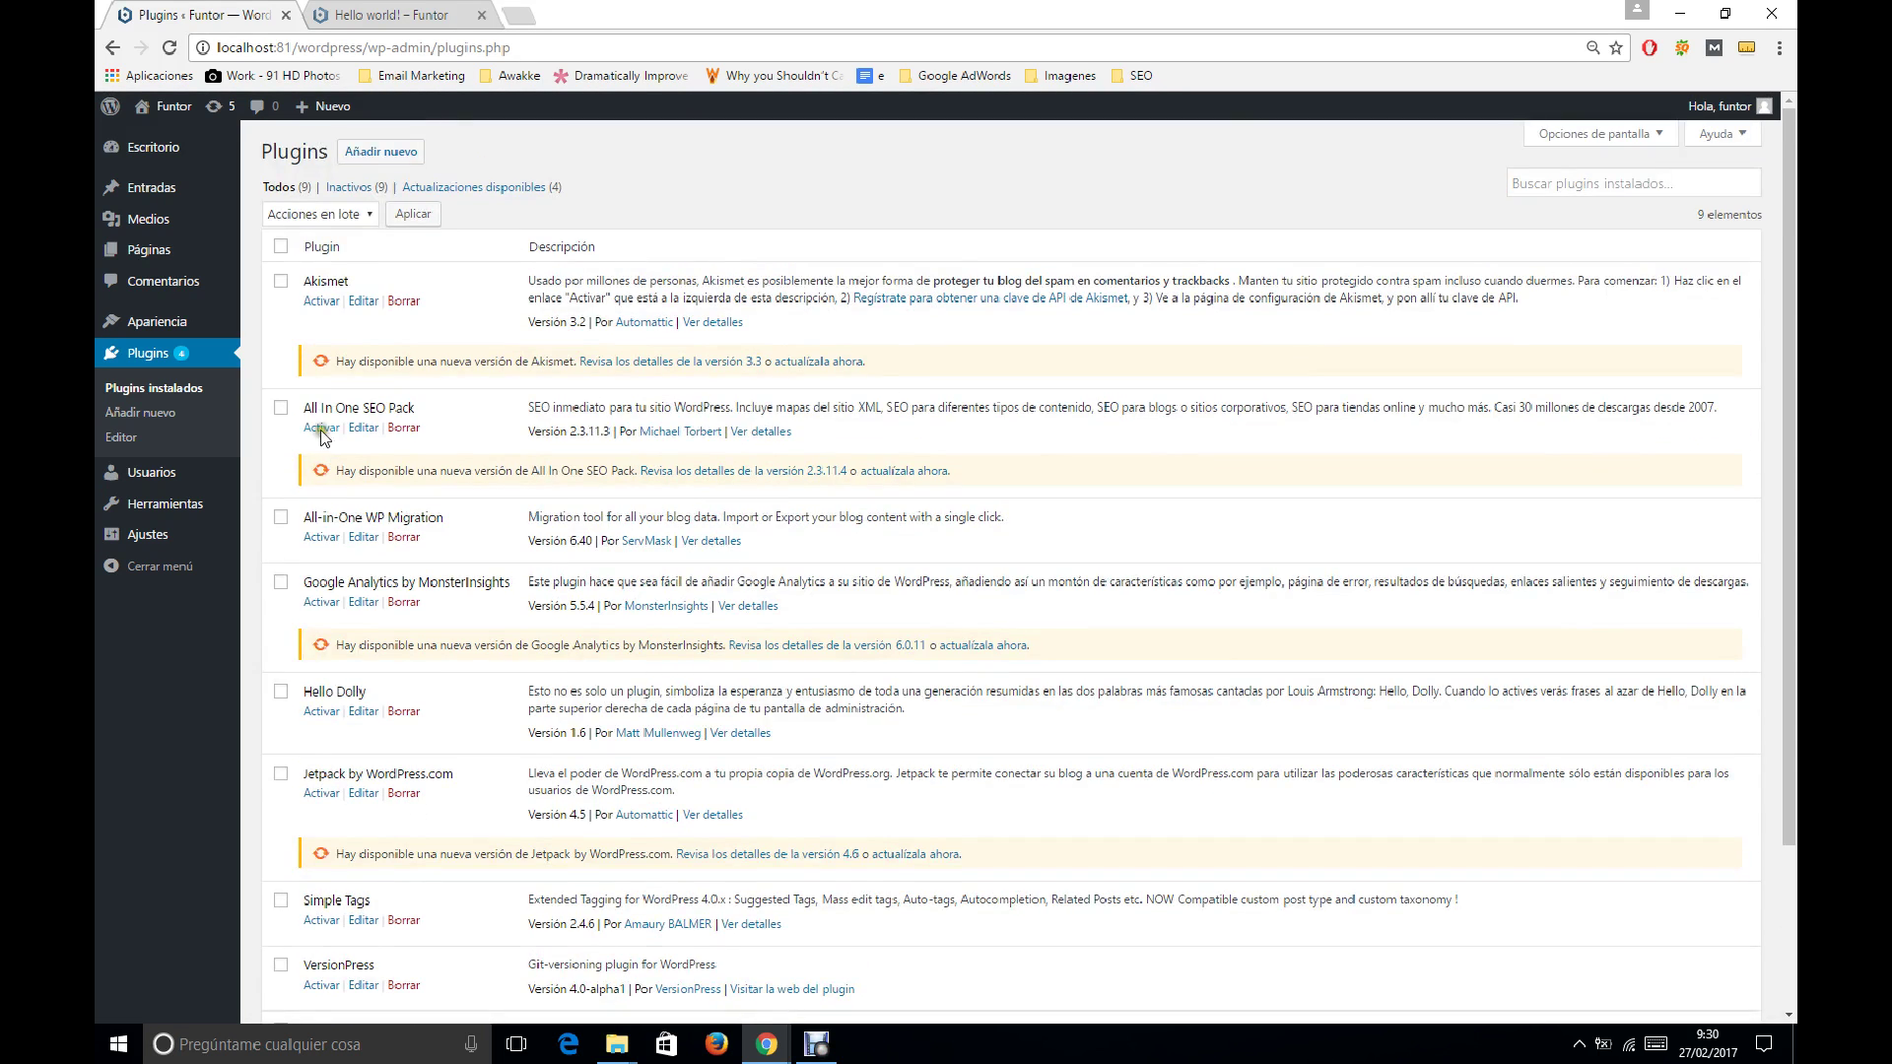
left_click(279, 246)
left_click(356, 215)
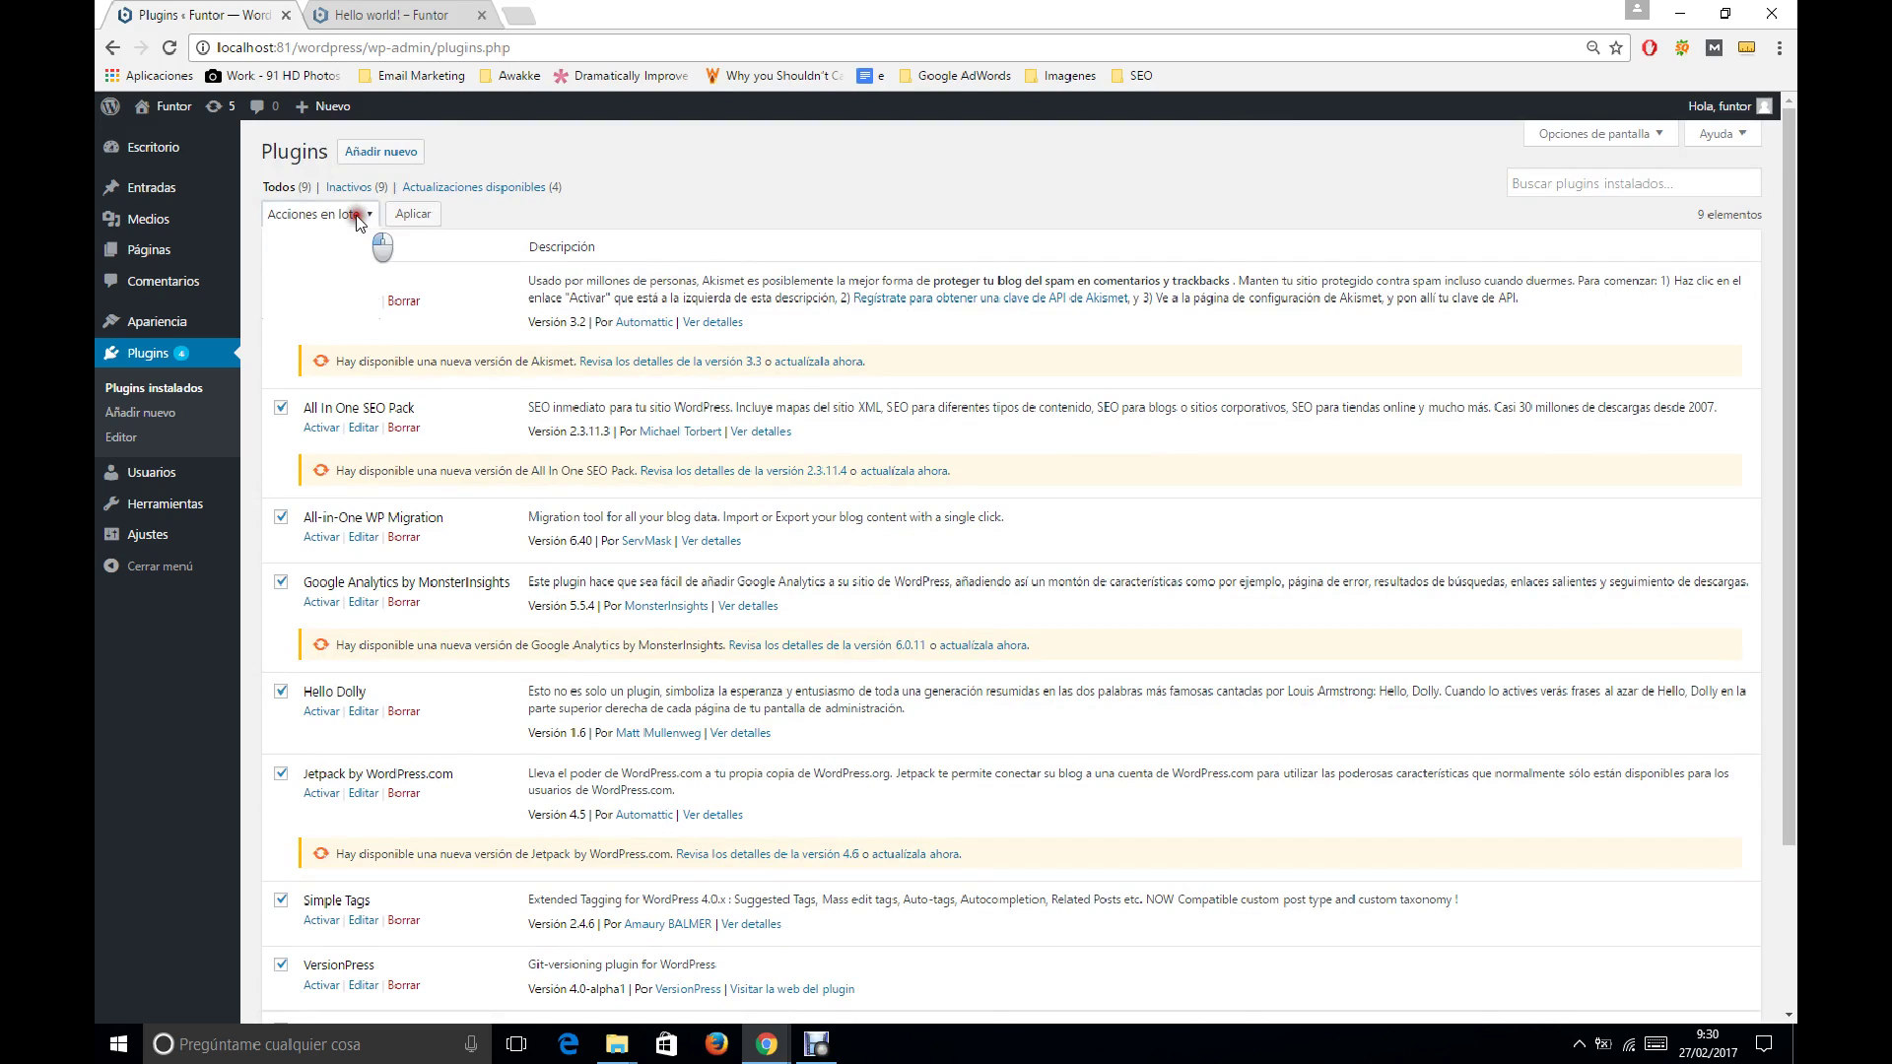
left_click(310, 273)
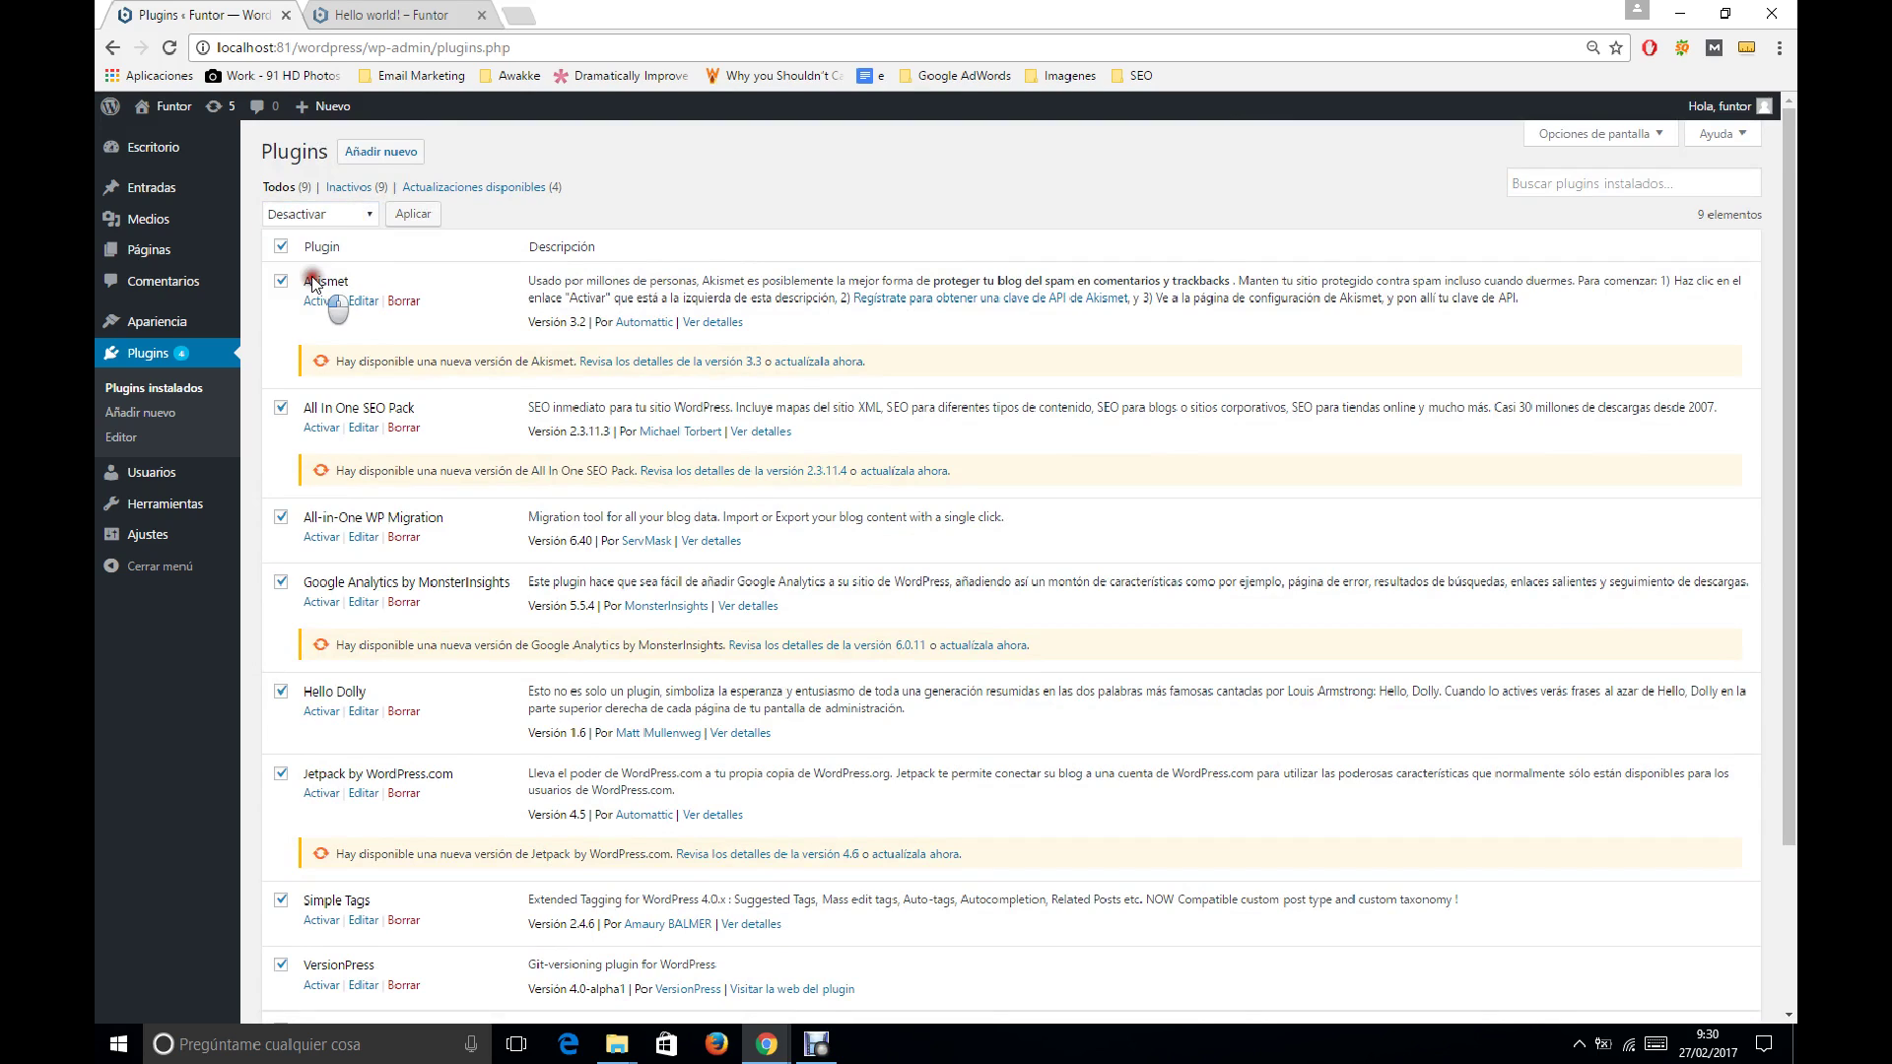
left_click(318, 215)
left_click(304, 219)
left_click(309, 215)
left_click(311, 273)
left_click(414, 214)
Reselect all plugins, apply the Delete bulk action, and confirm the deletion
left_click(292, 216)
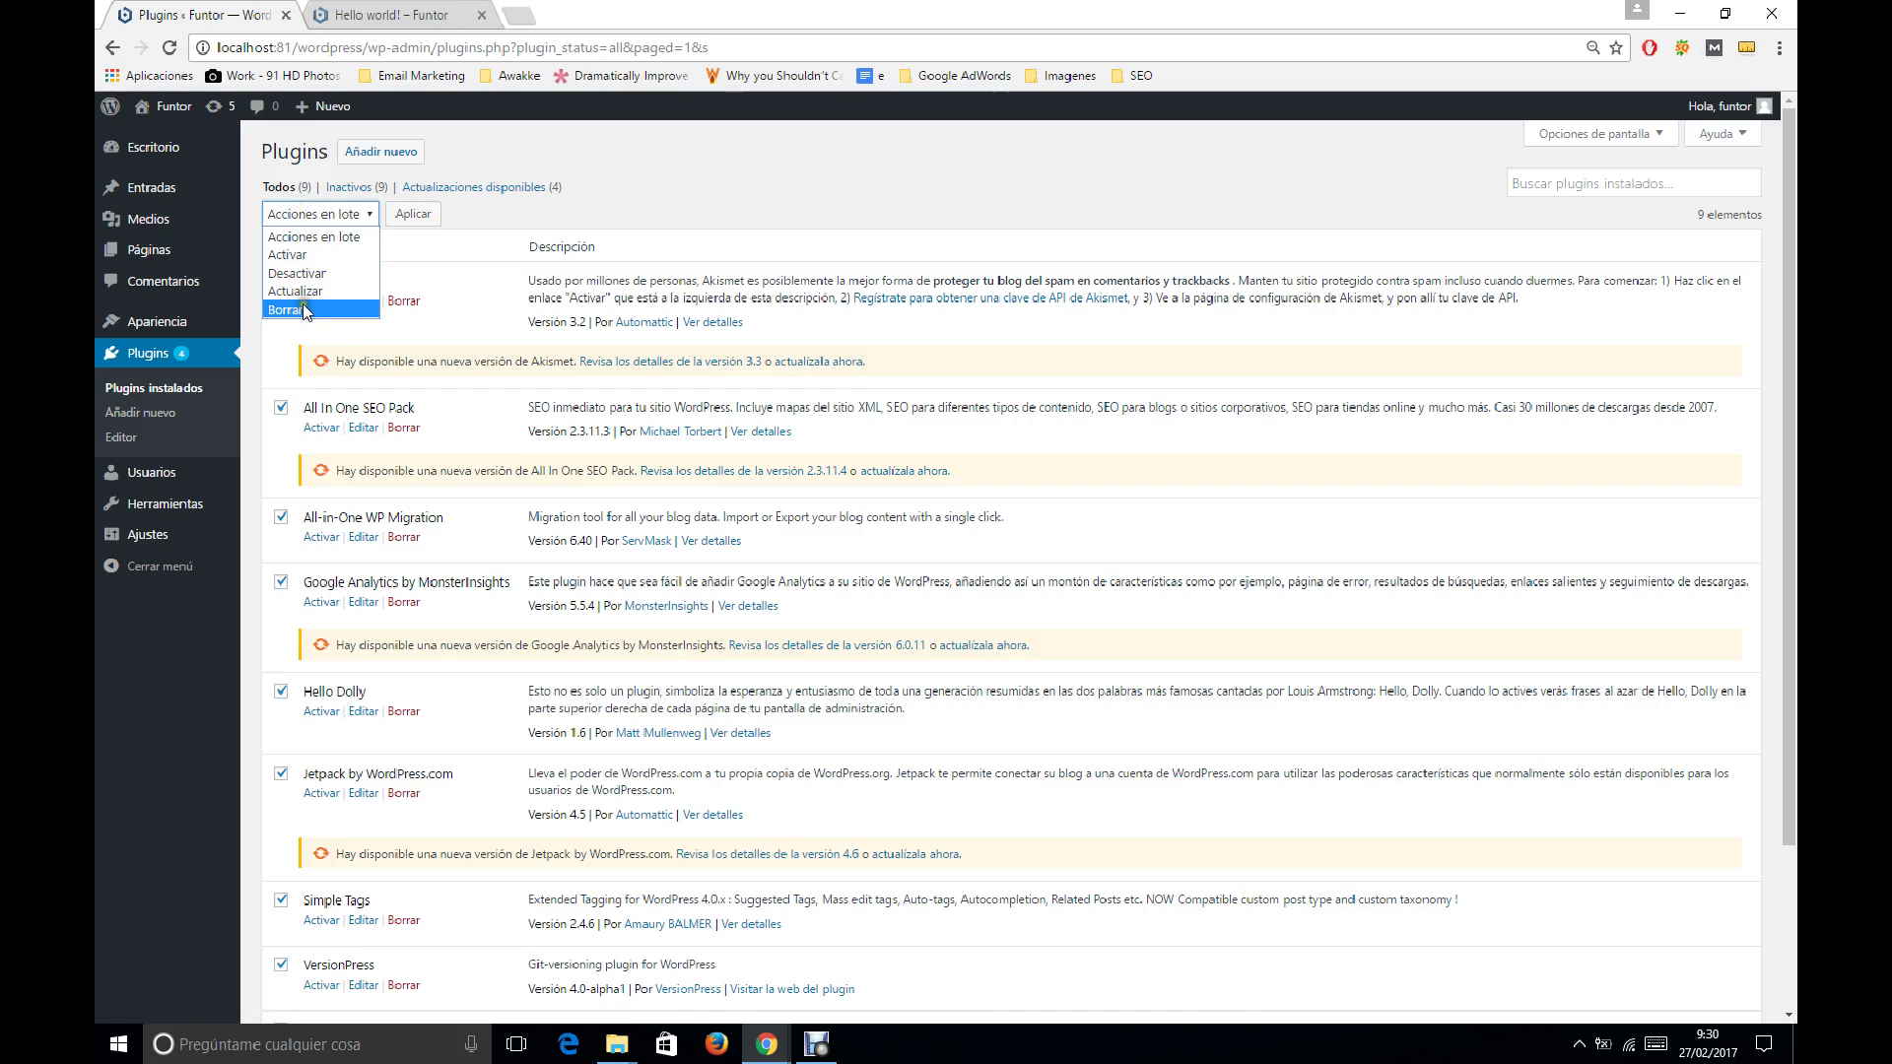
left_click(303, 302)
left_click(412, 214)
left_click(1029, 166)
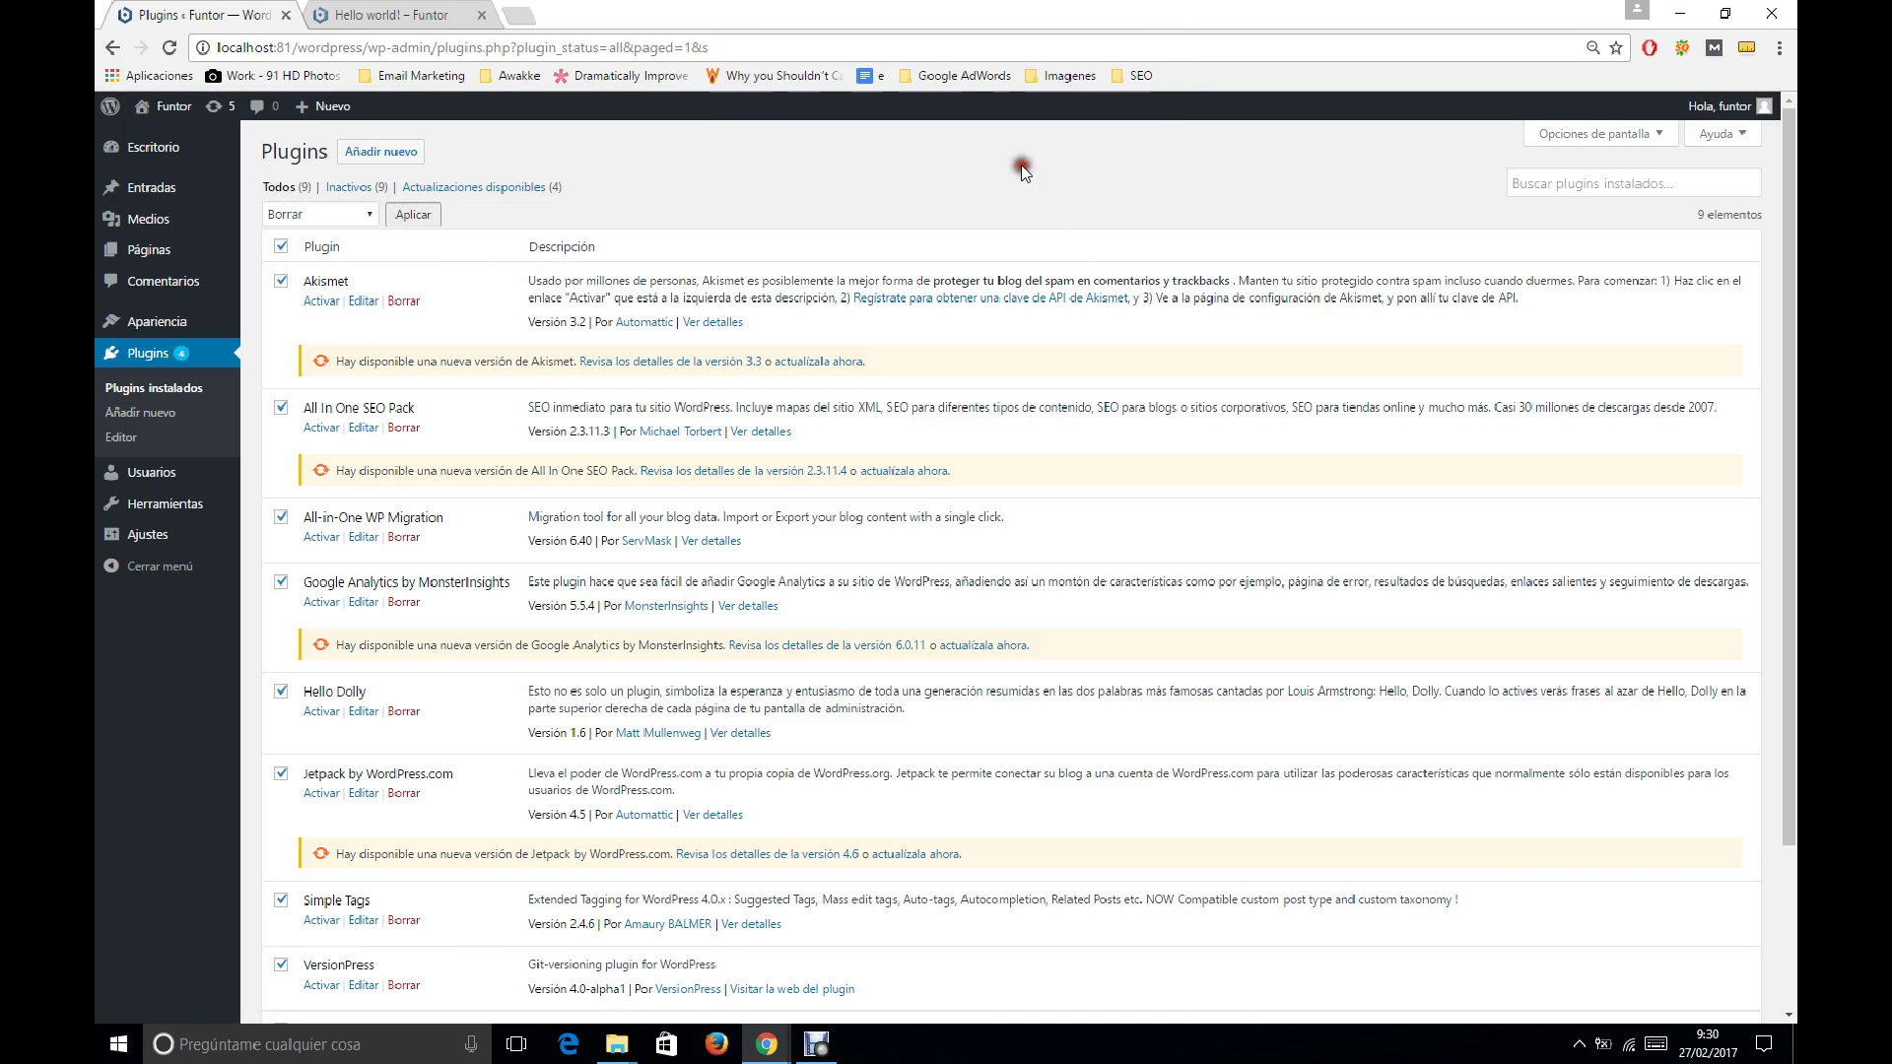